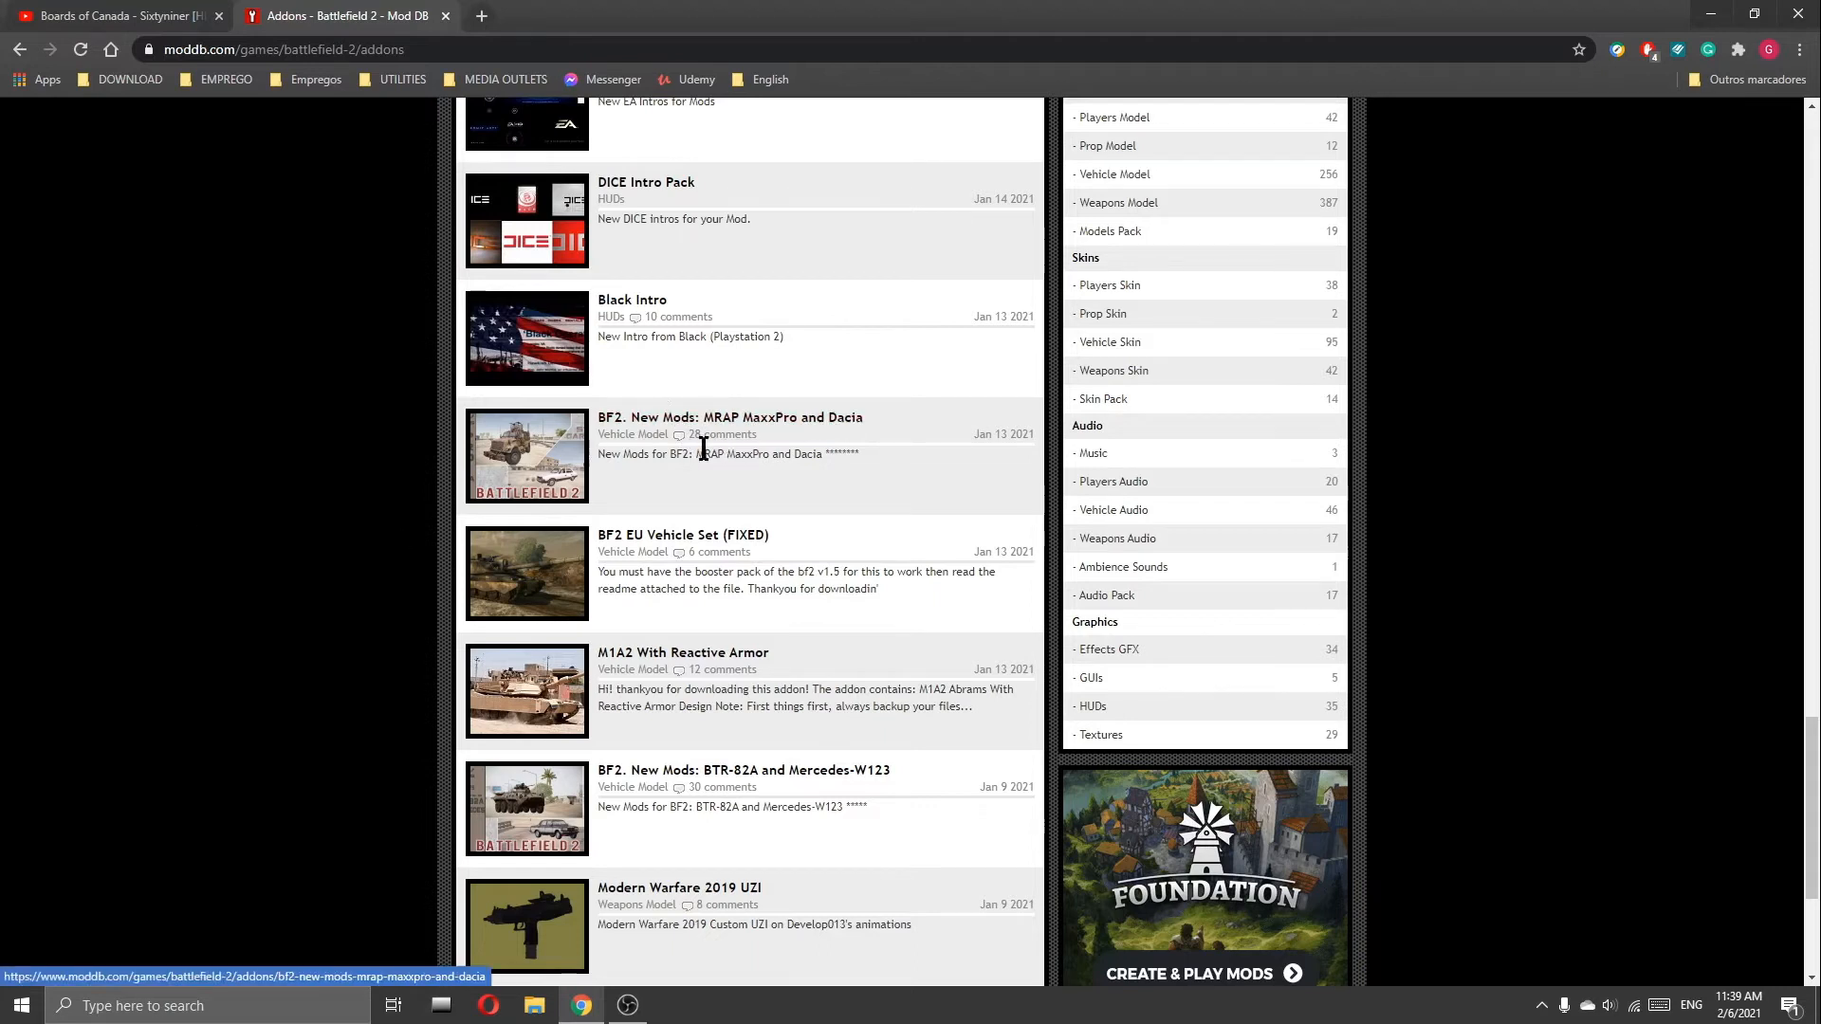
Step: Open the "BF2. New Mods: MRAP MaxxPro and Dacia" addon page and download its RAR archive to the Downloads folder
click(788, 421)
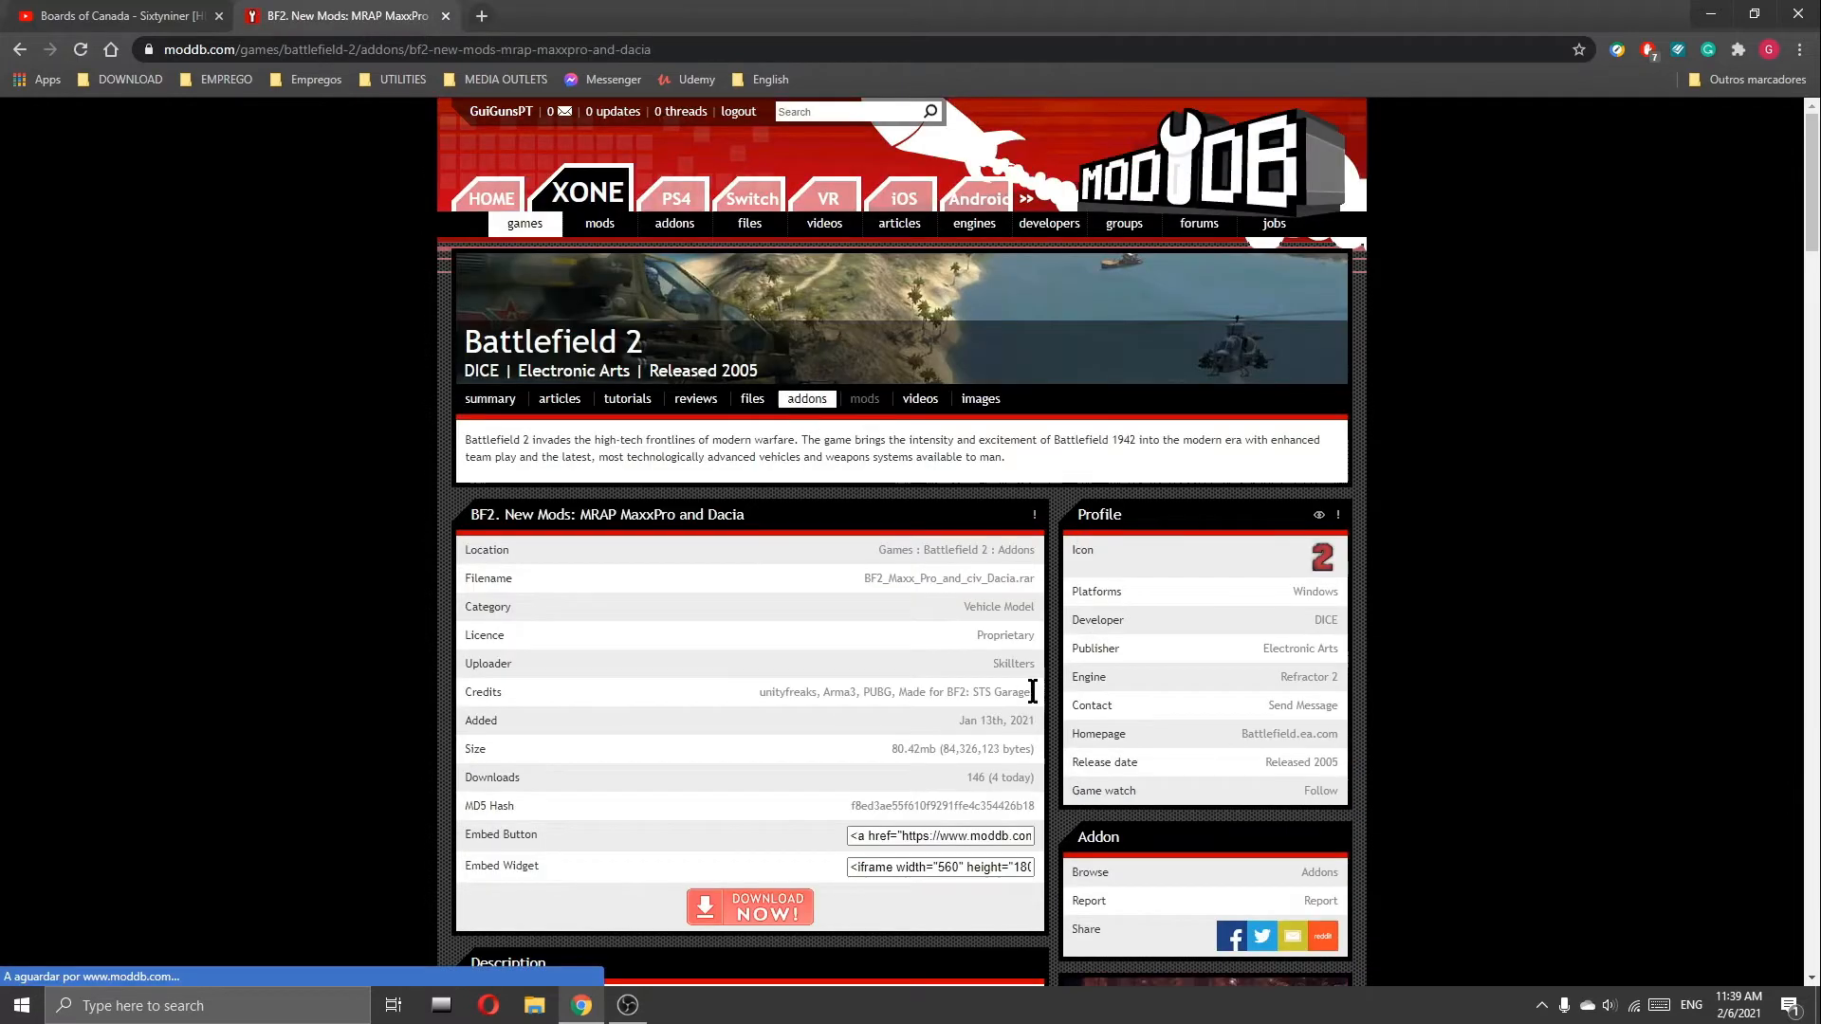
scroll(316, 650, down, 9)
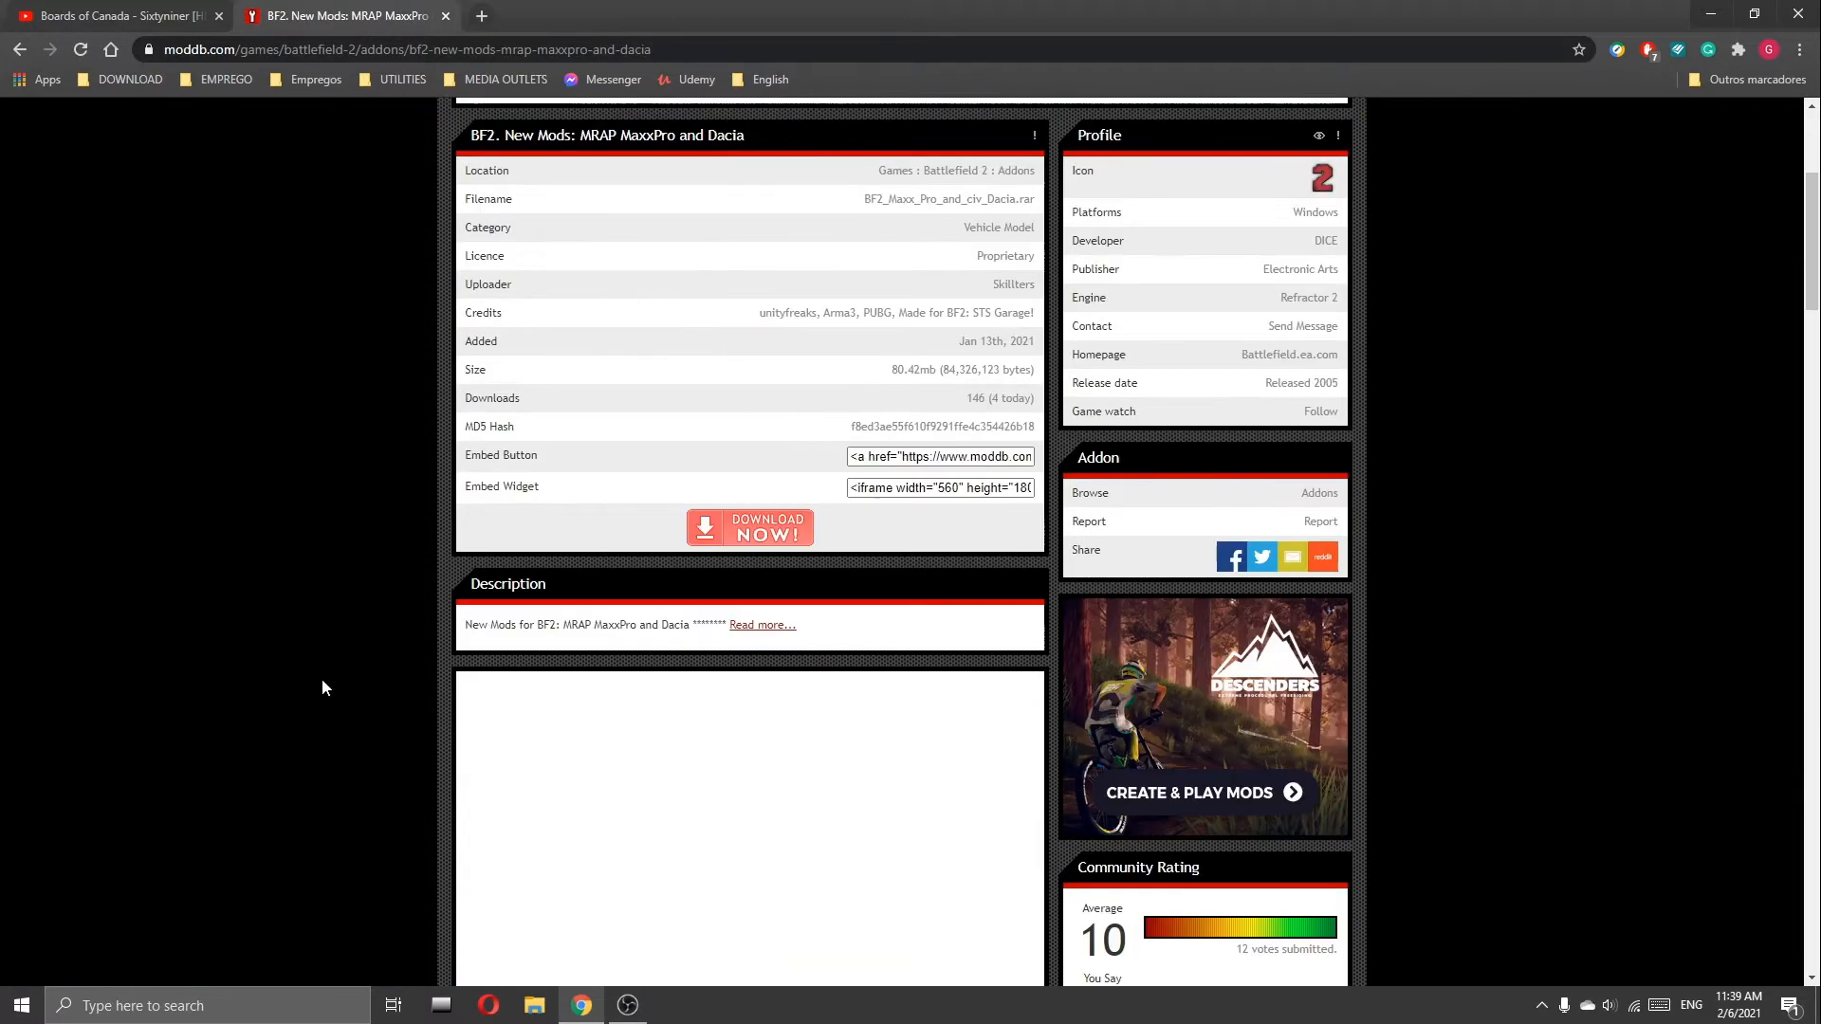
scroll(412, 555, up, 6)
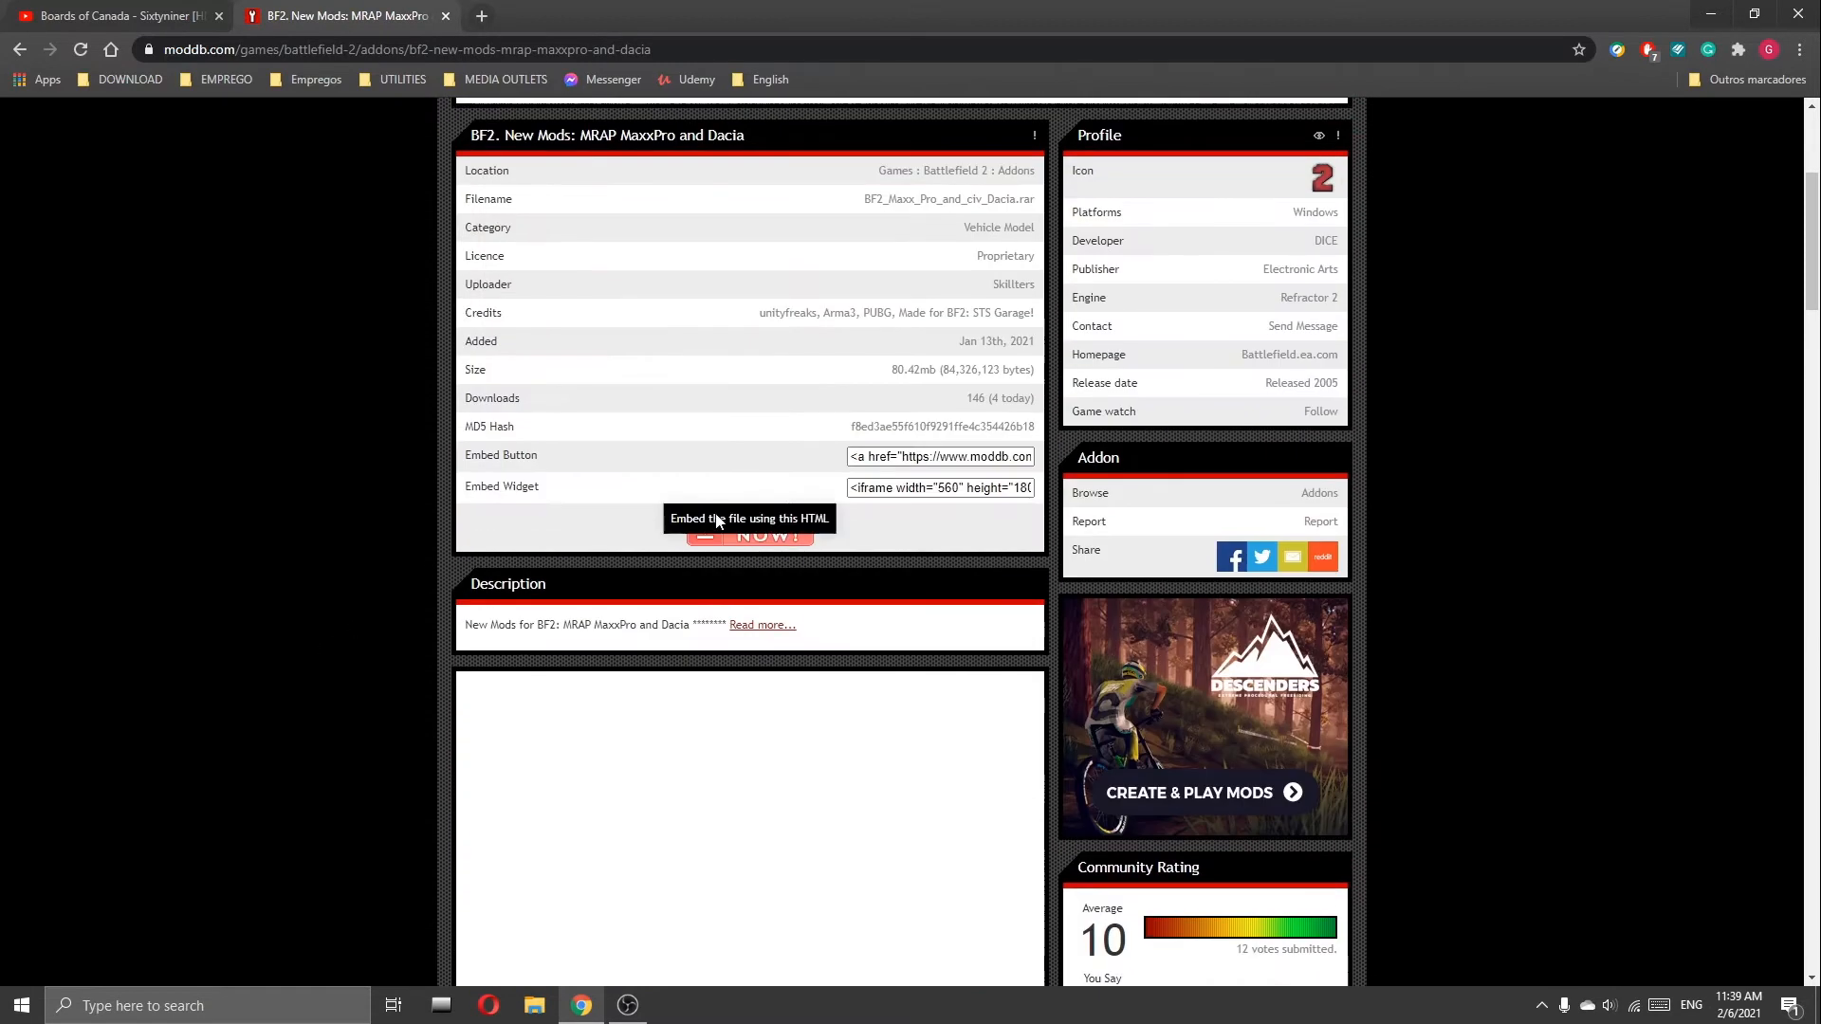
click(783, 538)
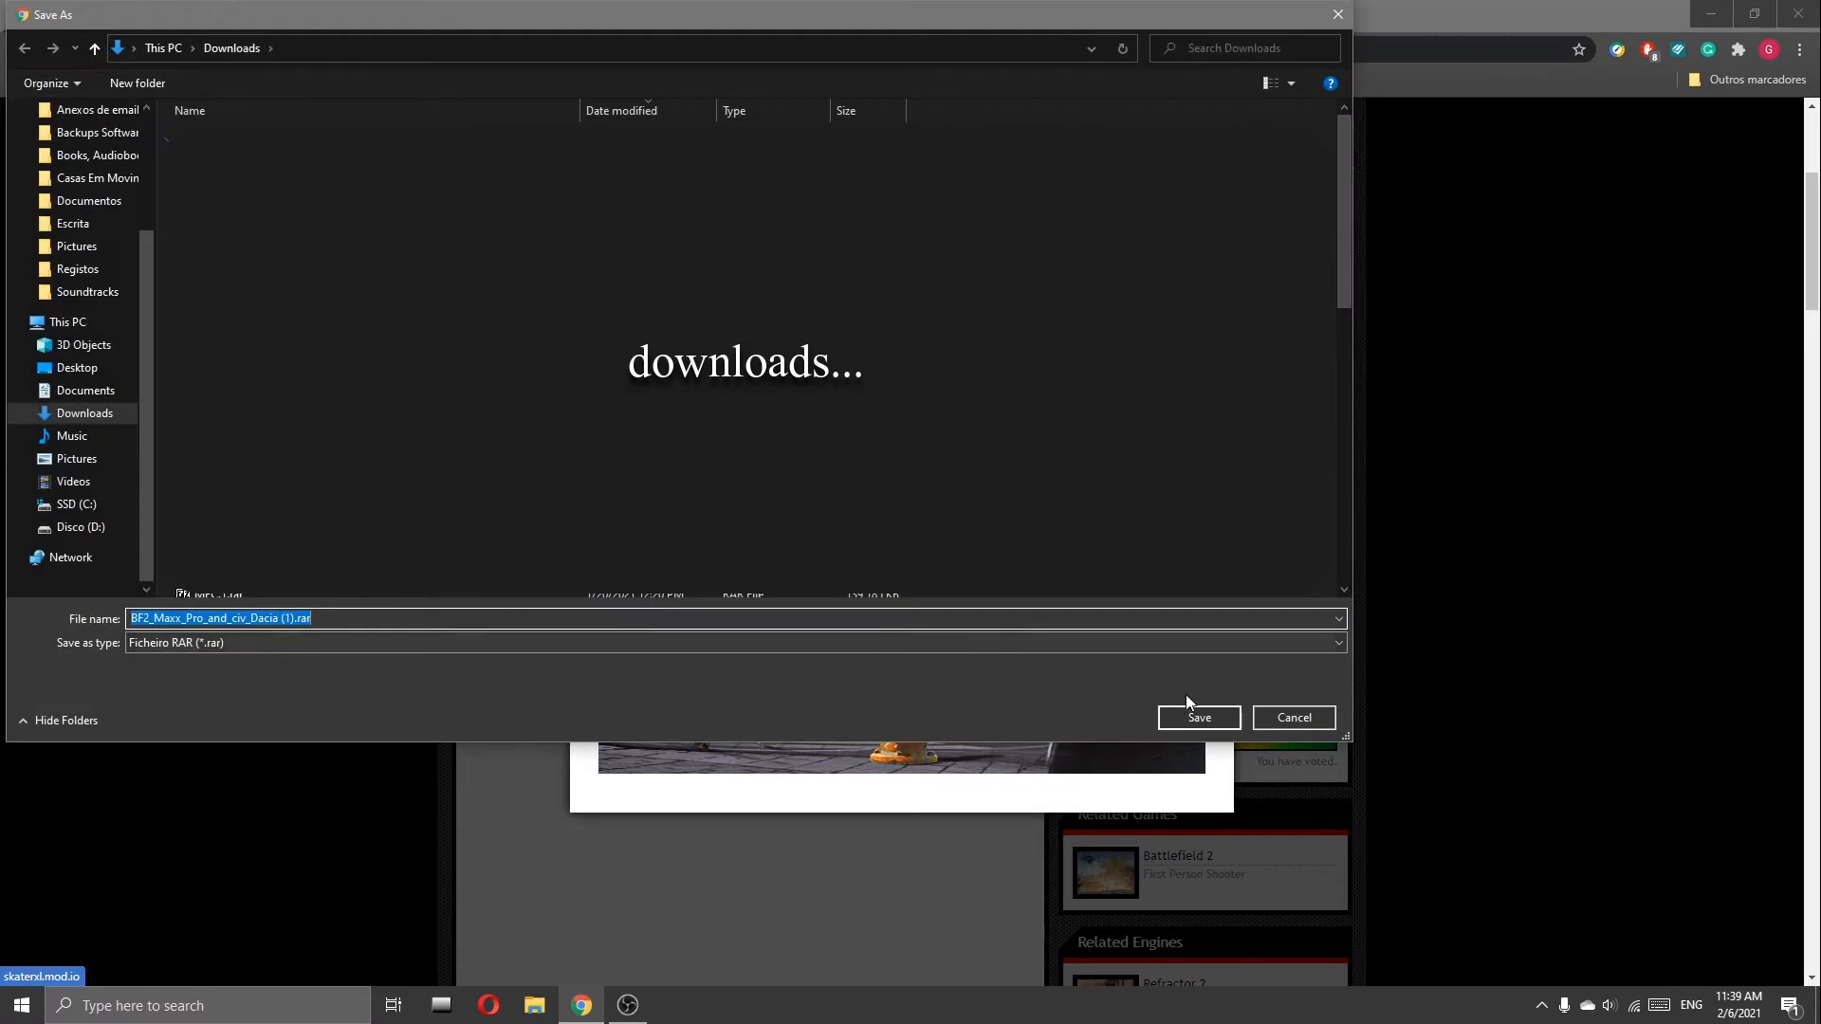
click(1231, 719)
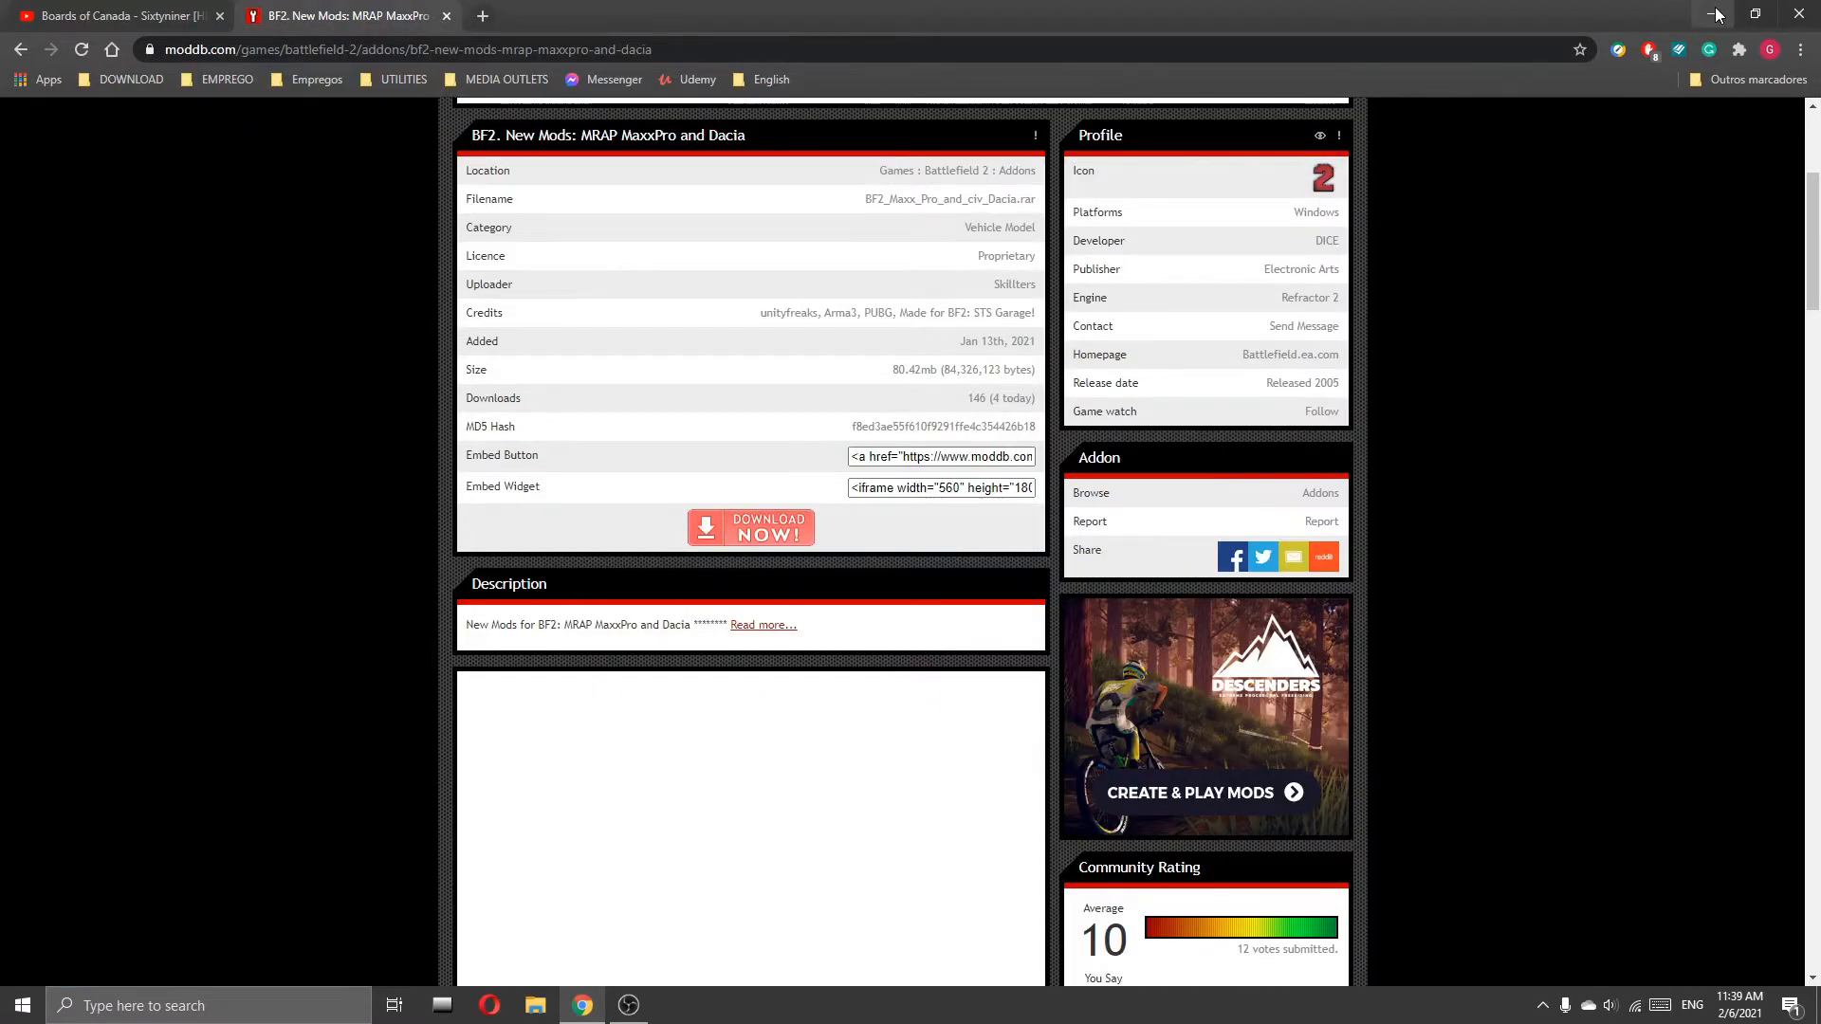
Step: Switch to File Explorer, open BF2_Maxx_Pro_and_civ_Dacia.rar from Downloads, and snap the archive window to the right half of the screen
click(1713, 13)
click(542, 1011)
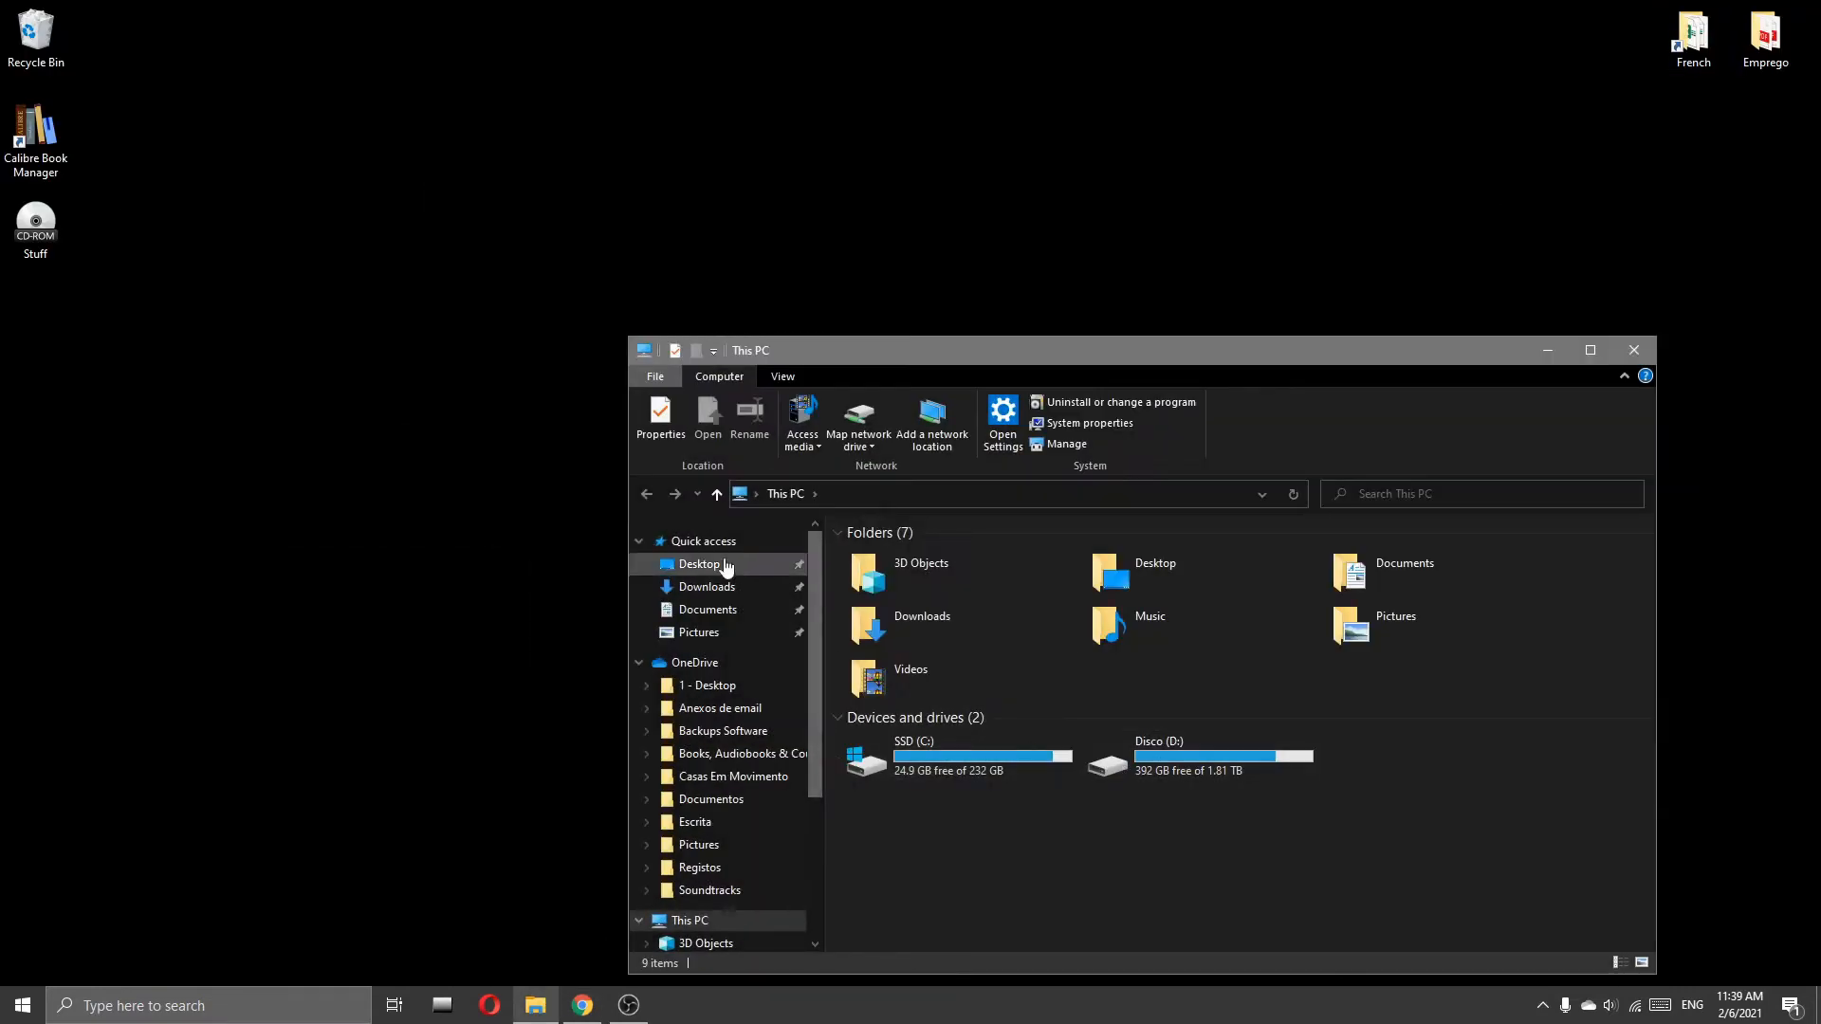
click(706, 587)
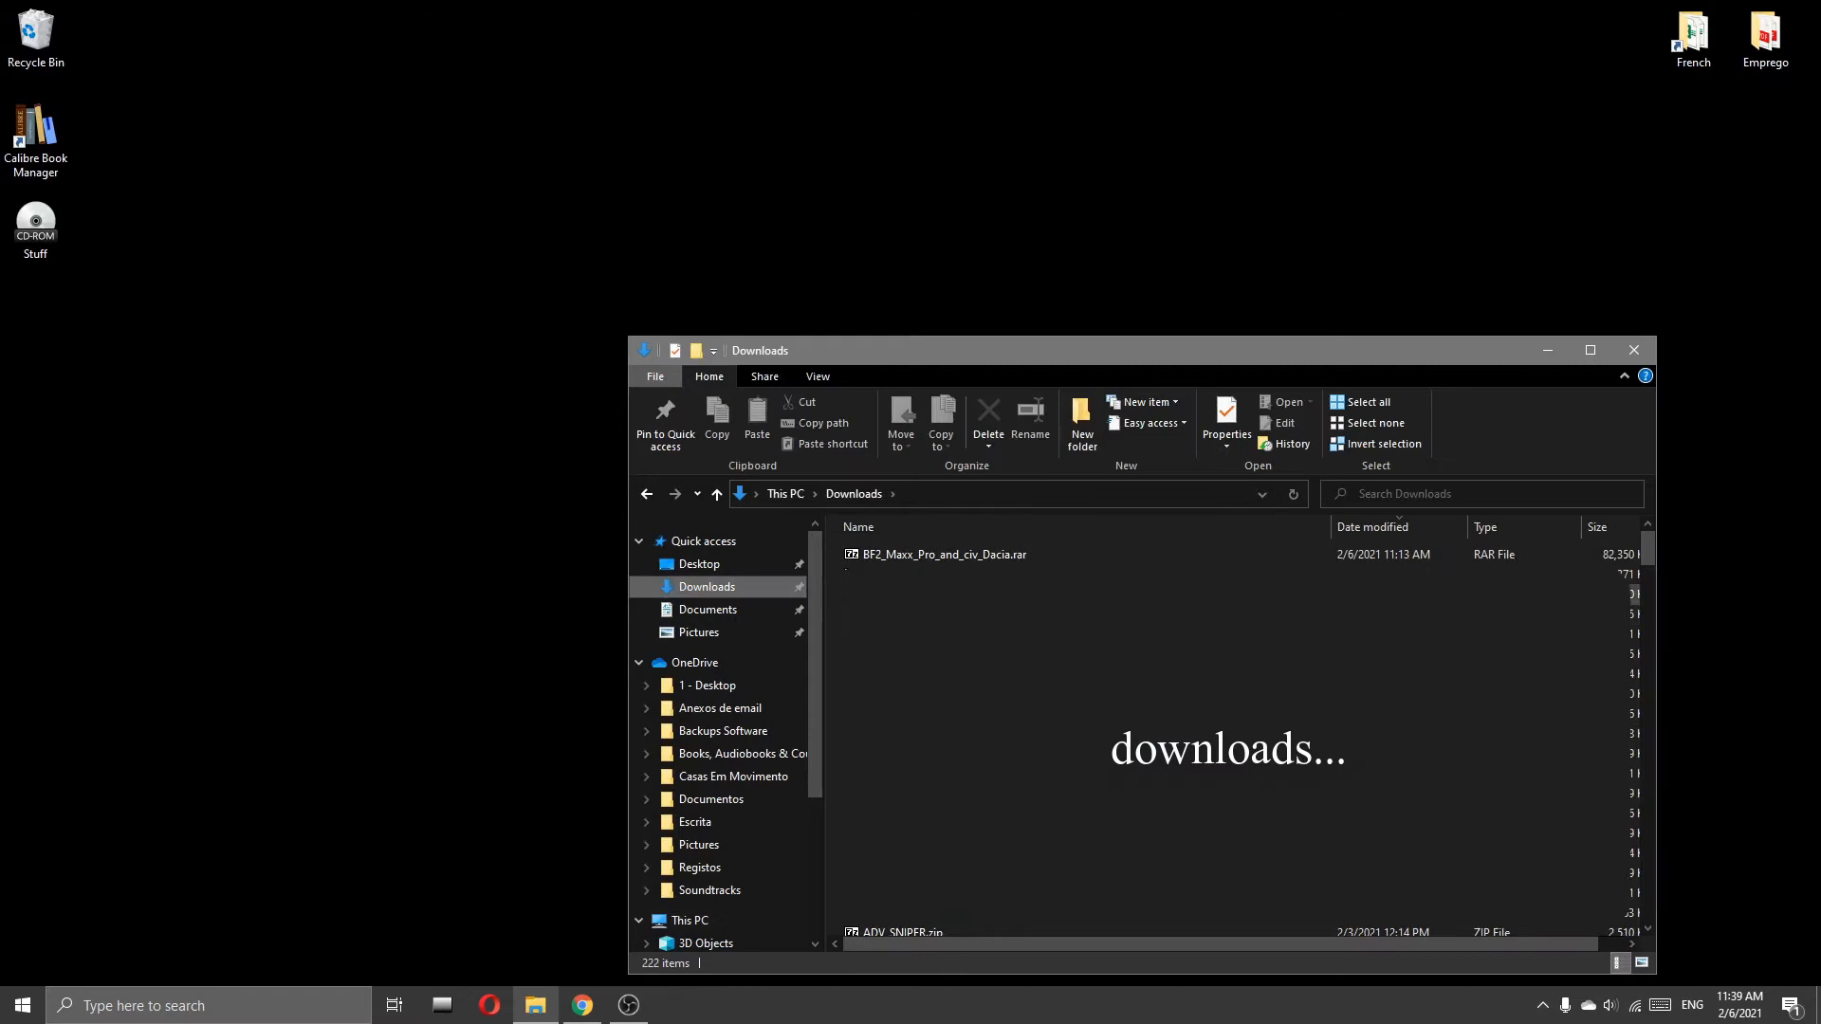
double_click(945, 554)
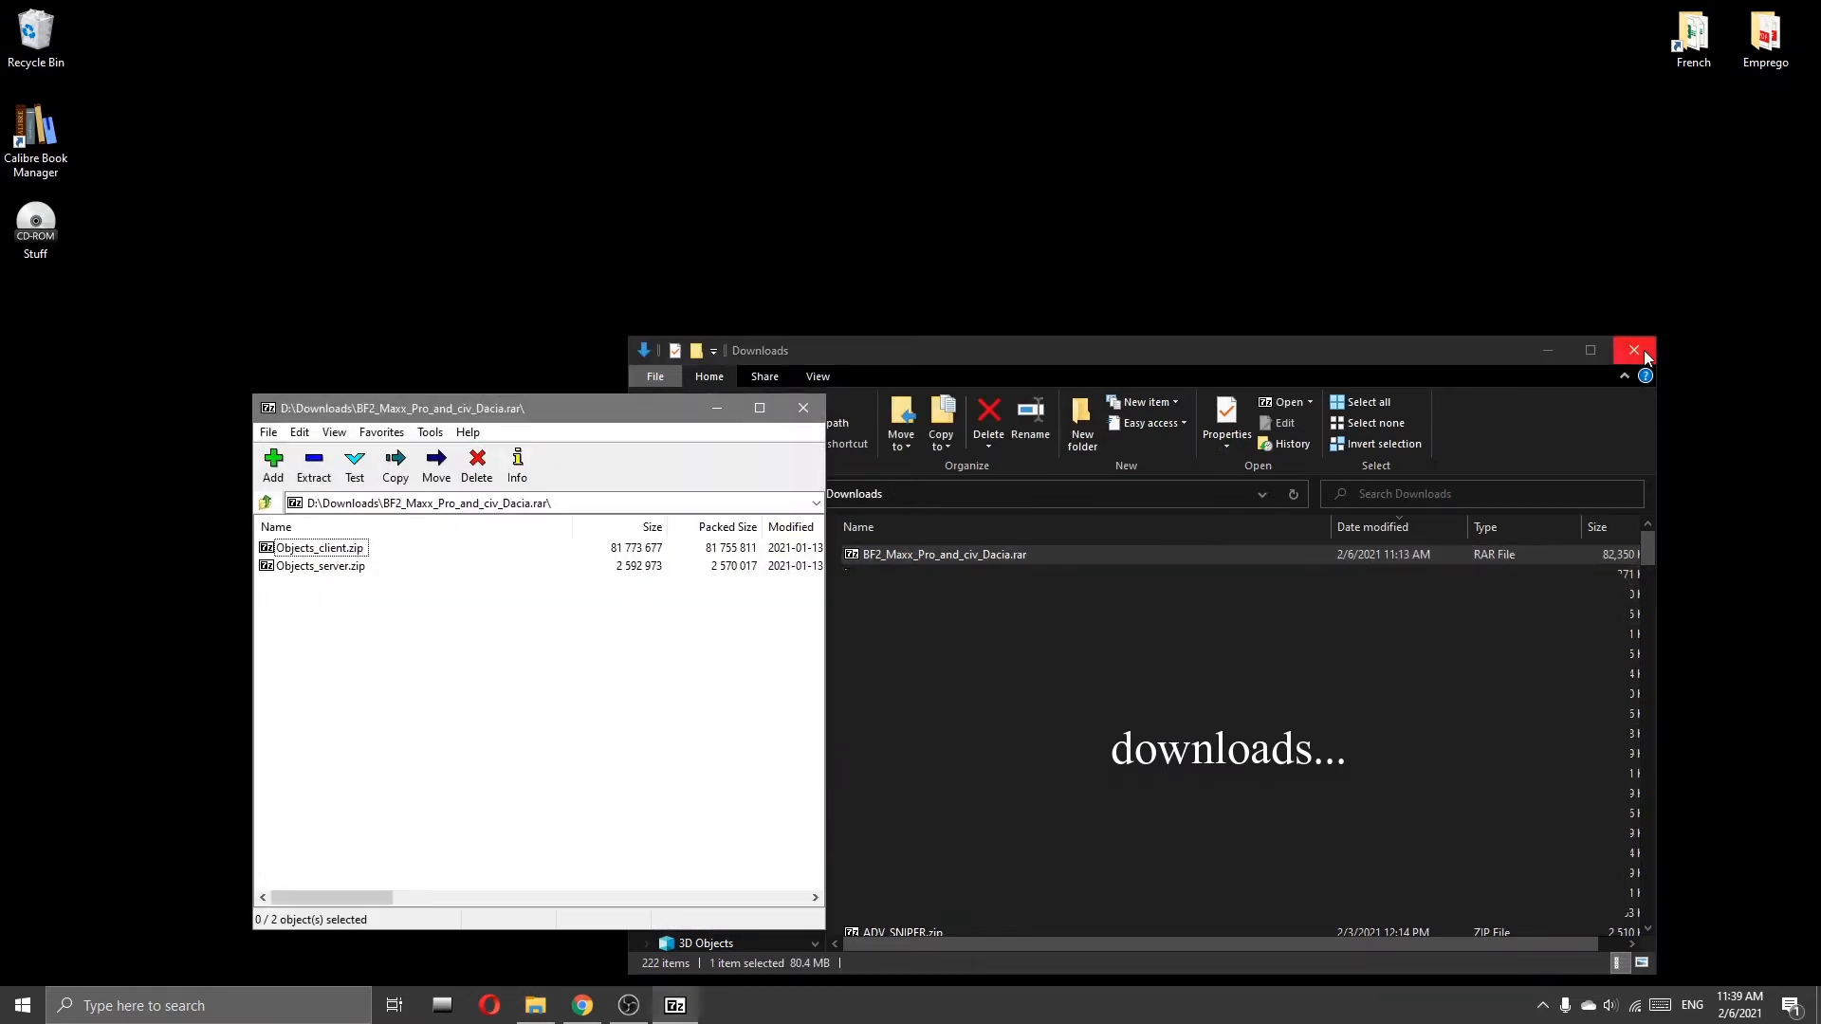
click(1634, 351)
drag(679, 424, 1820, 493)
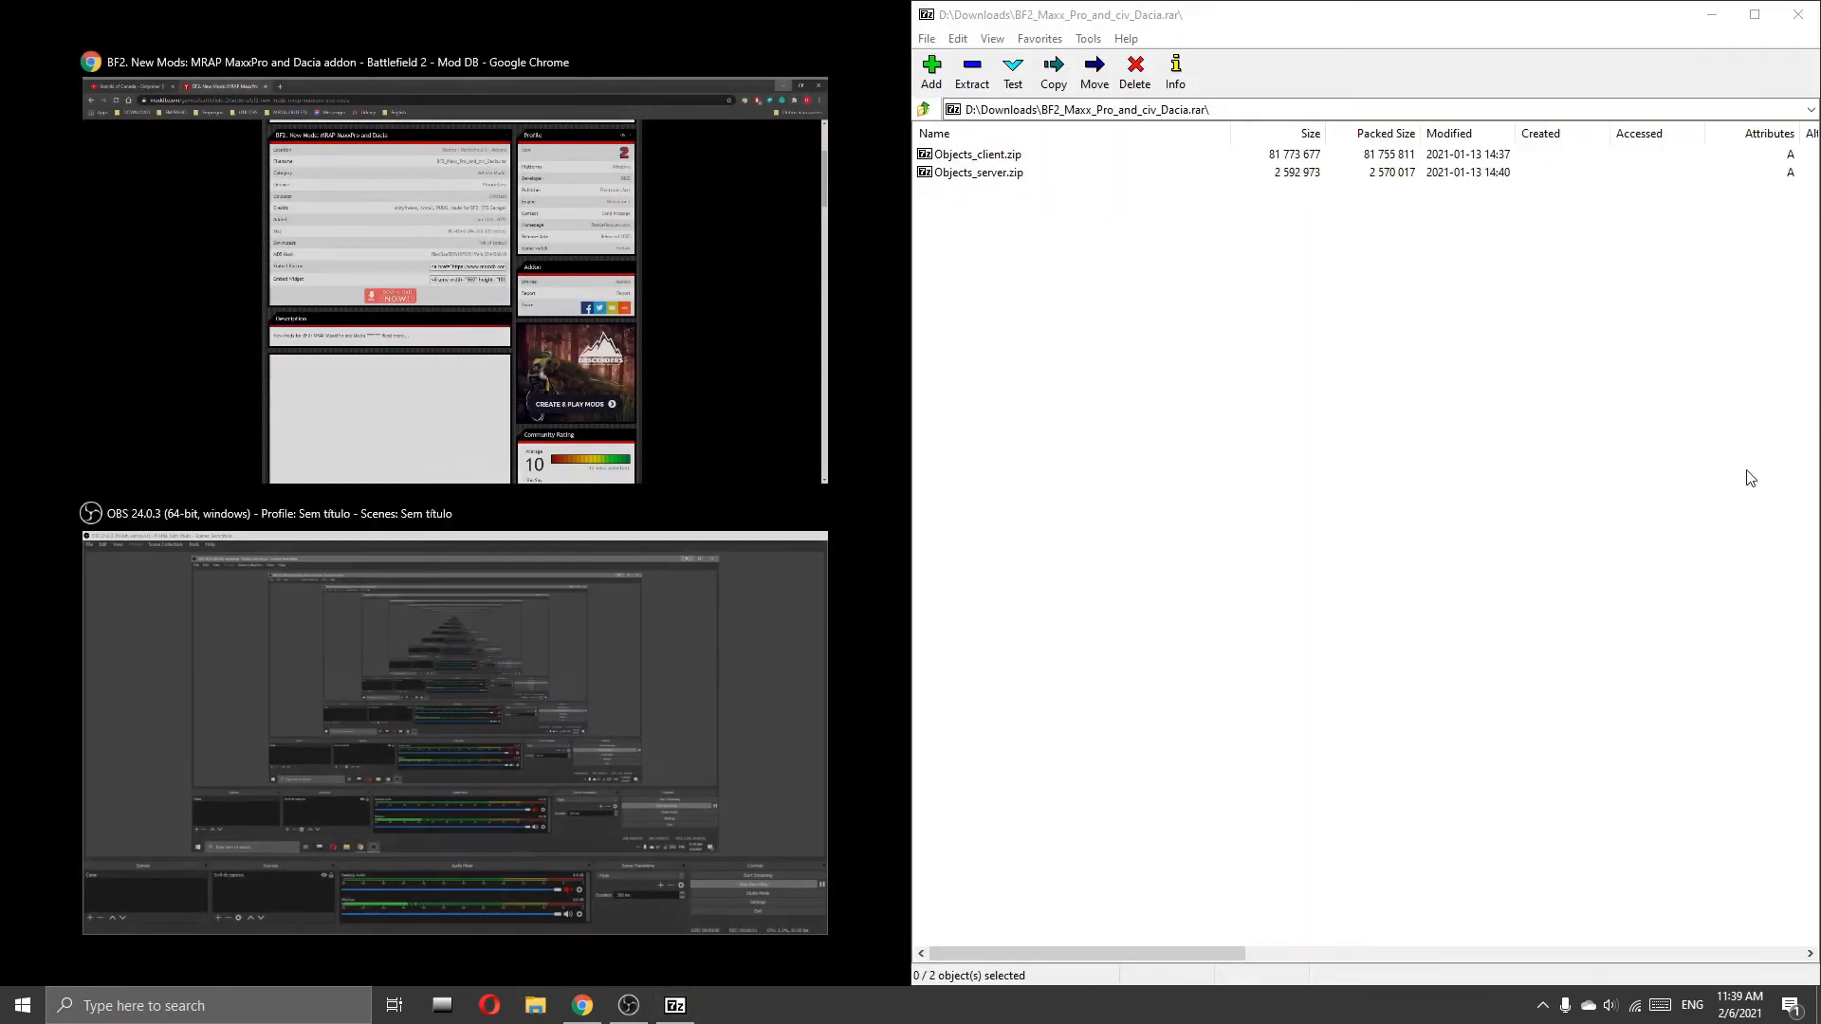
click(1344, 547)
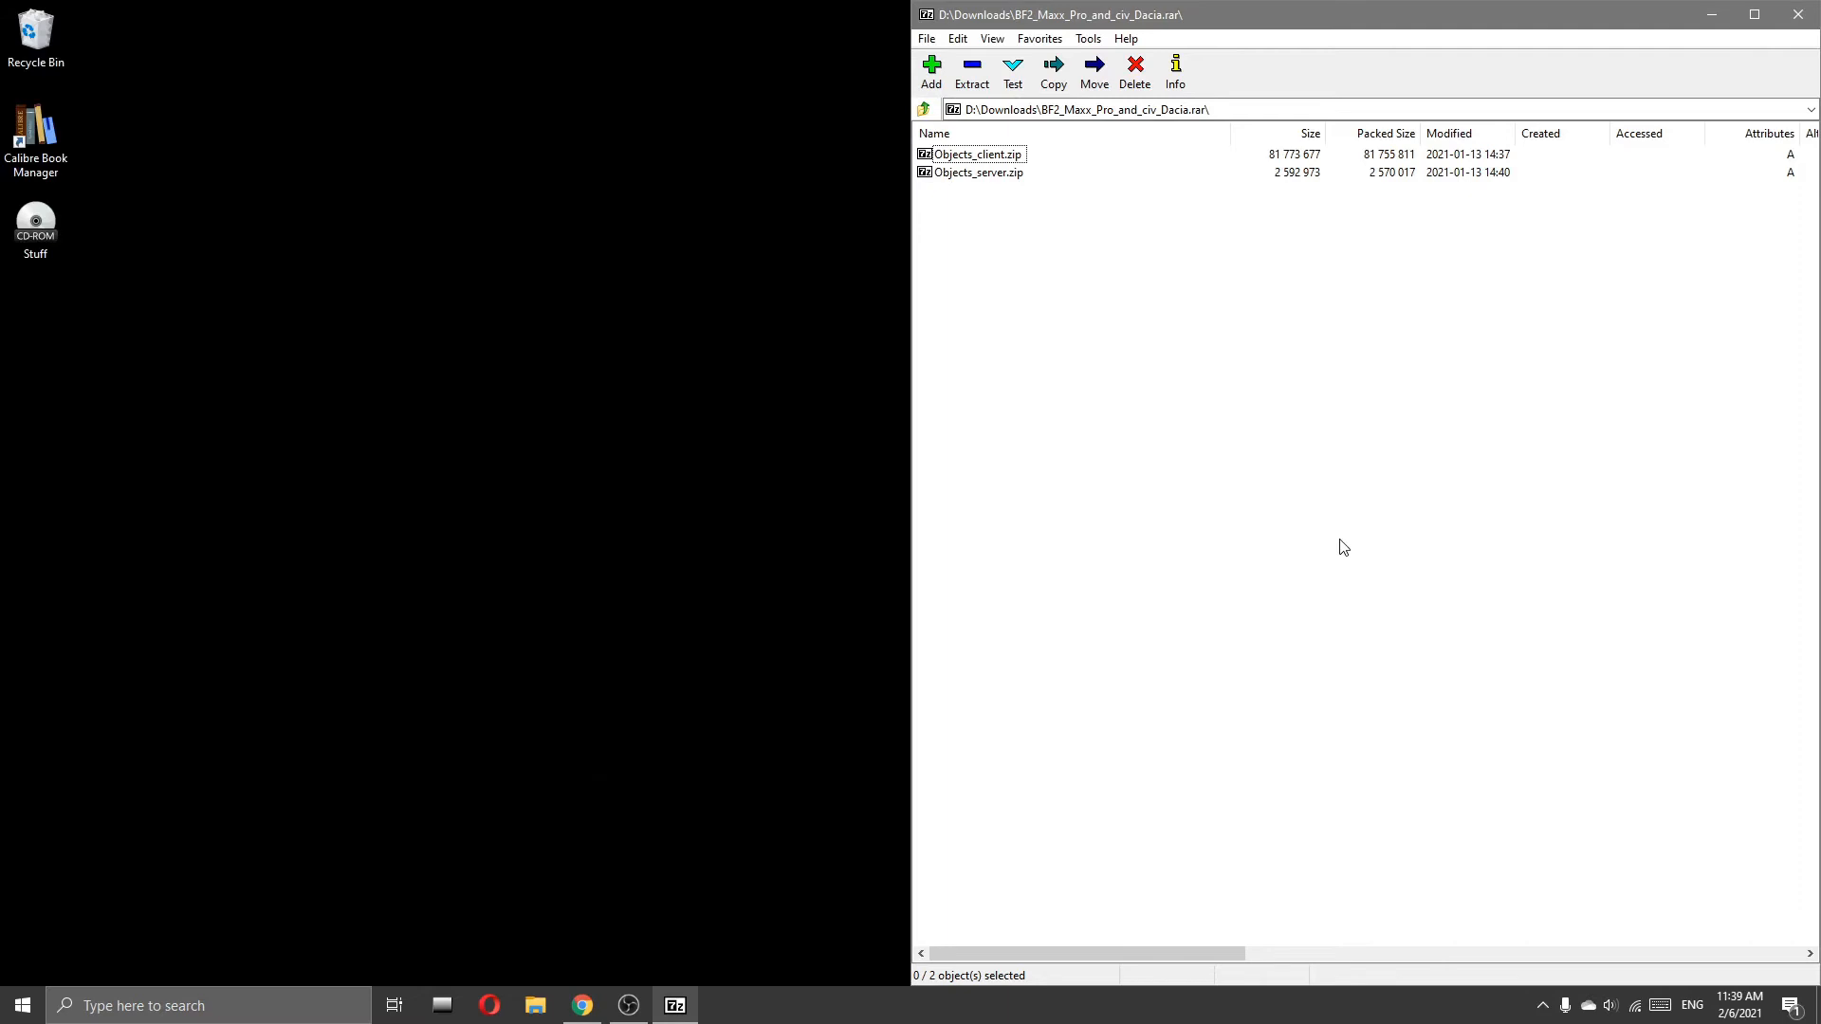
click(1001, 156)
click(988, 177)
click(993, 221)
click(968, 157)
click(976, 176)
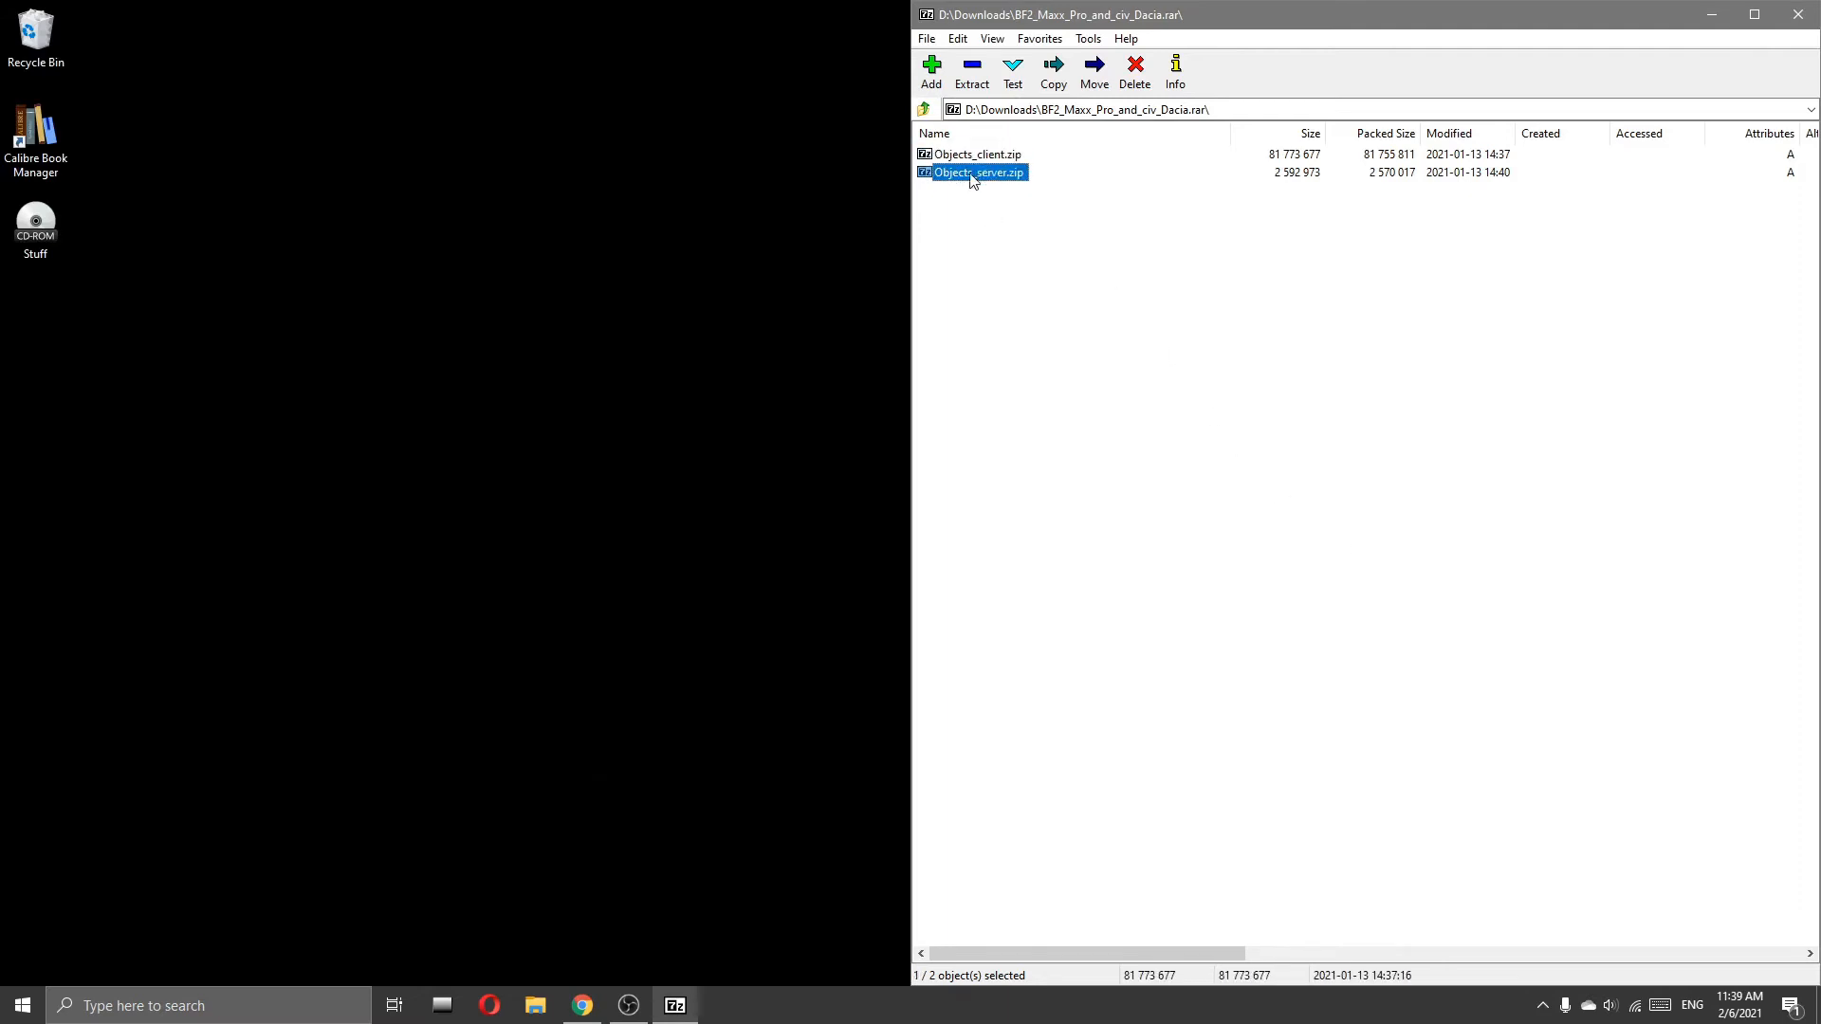
click(992, 251)
drag(1031, 250, 1036, 313)
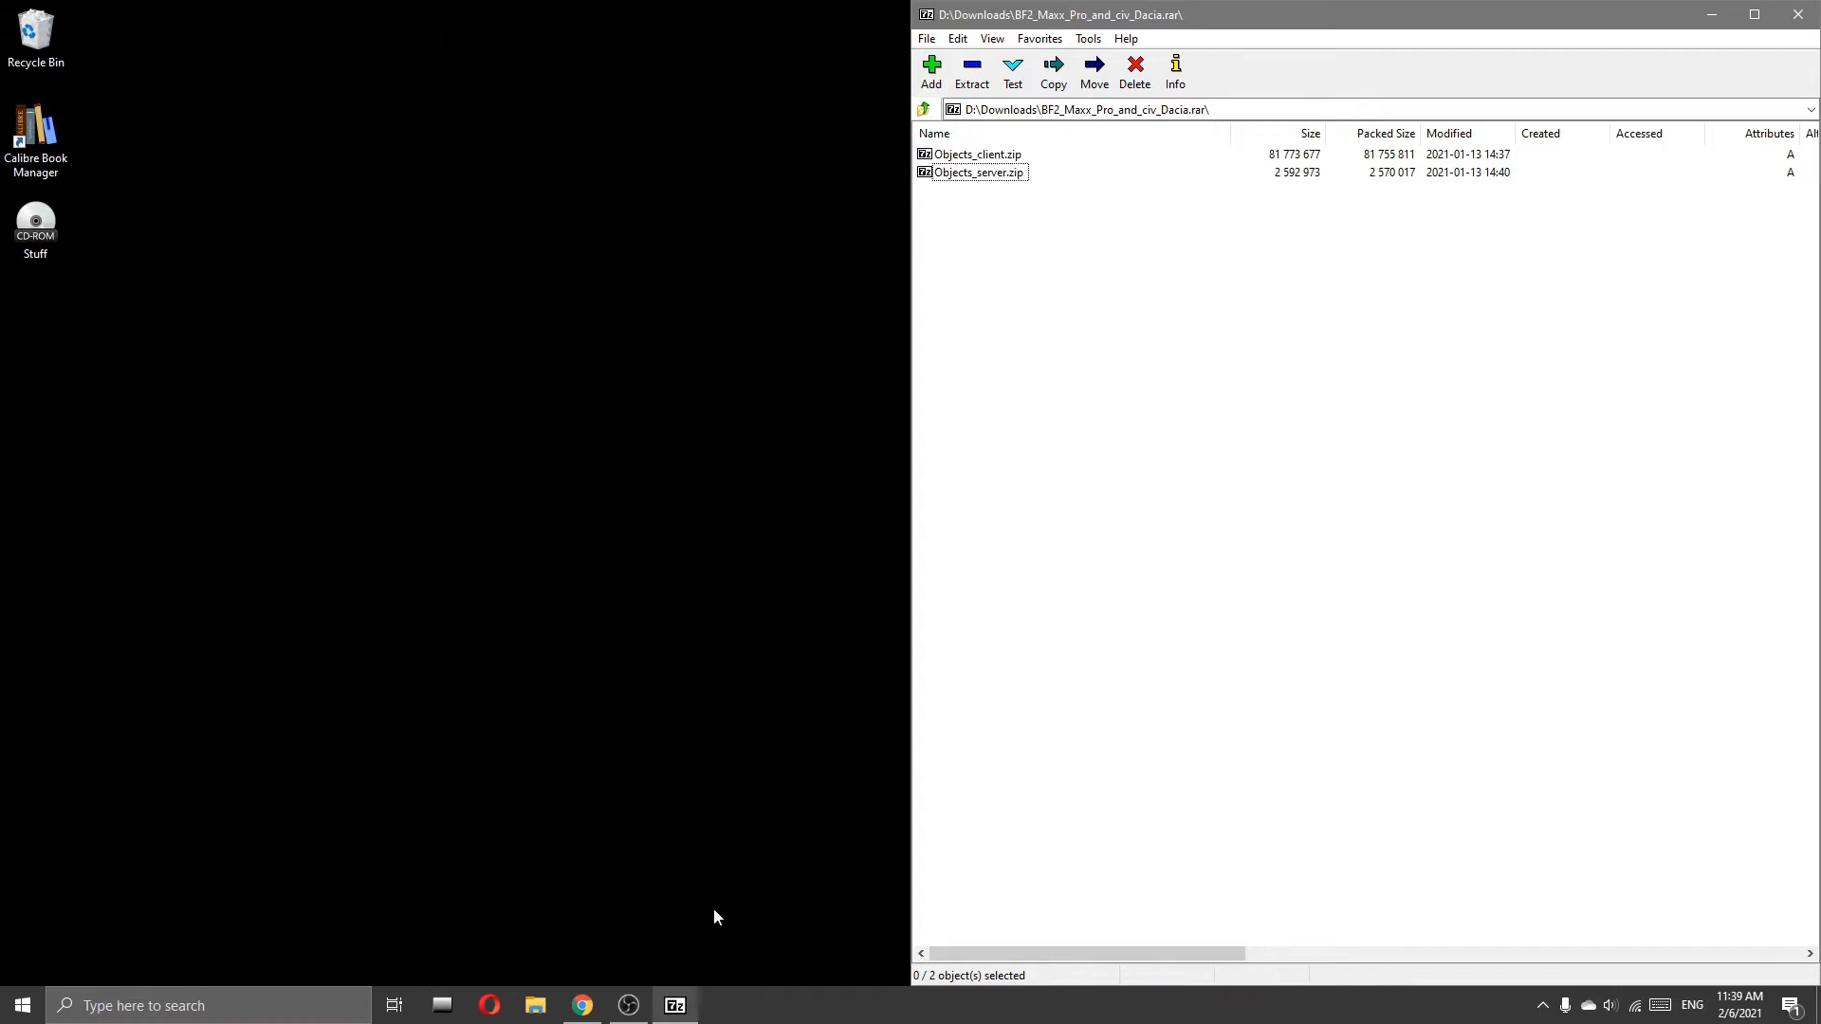
Step: Open the folder C:\BF2 Portable\mods\bf2 in File Explorer and snap its window beside the addon archive
click(545, 1013)
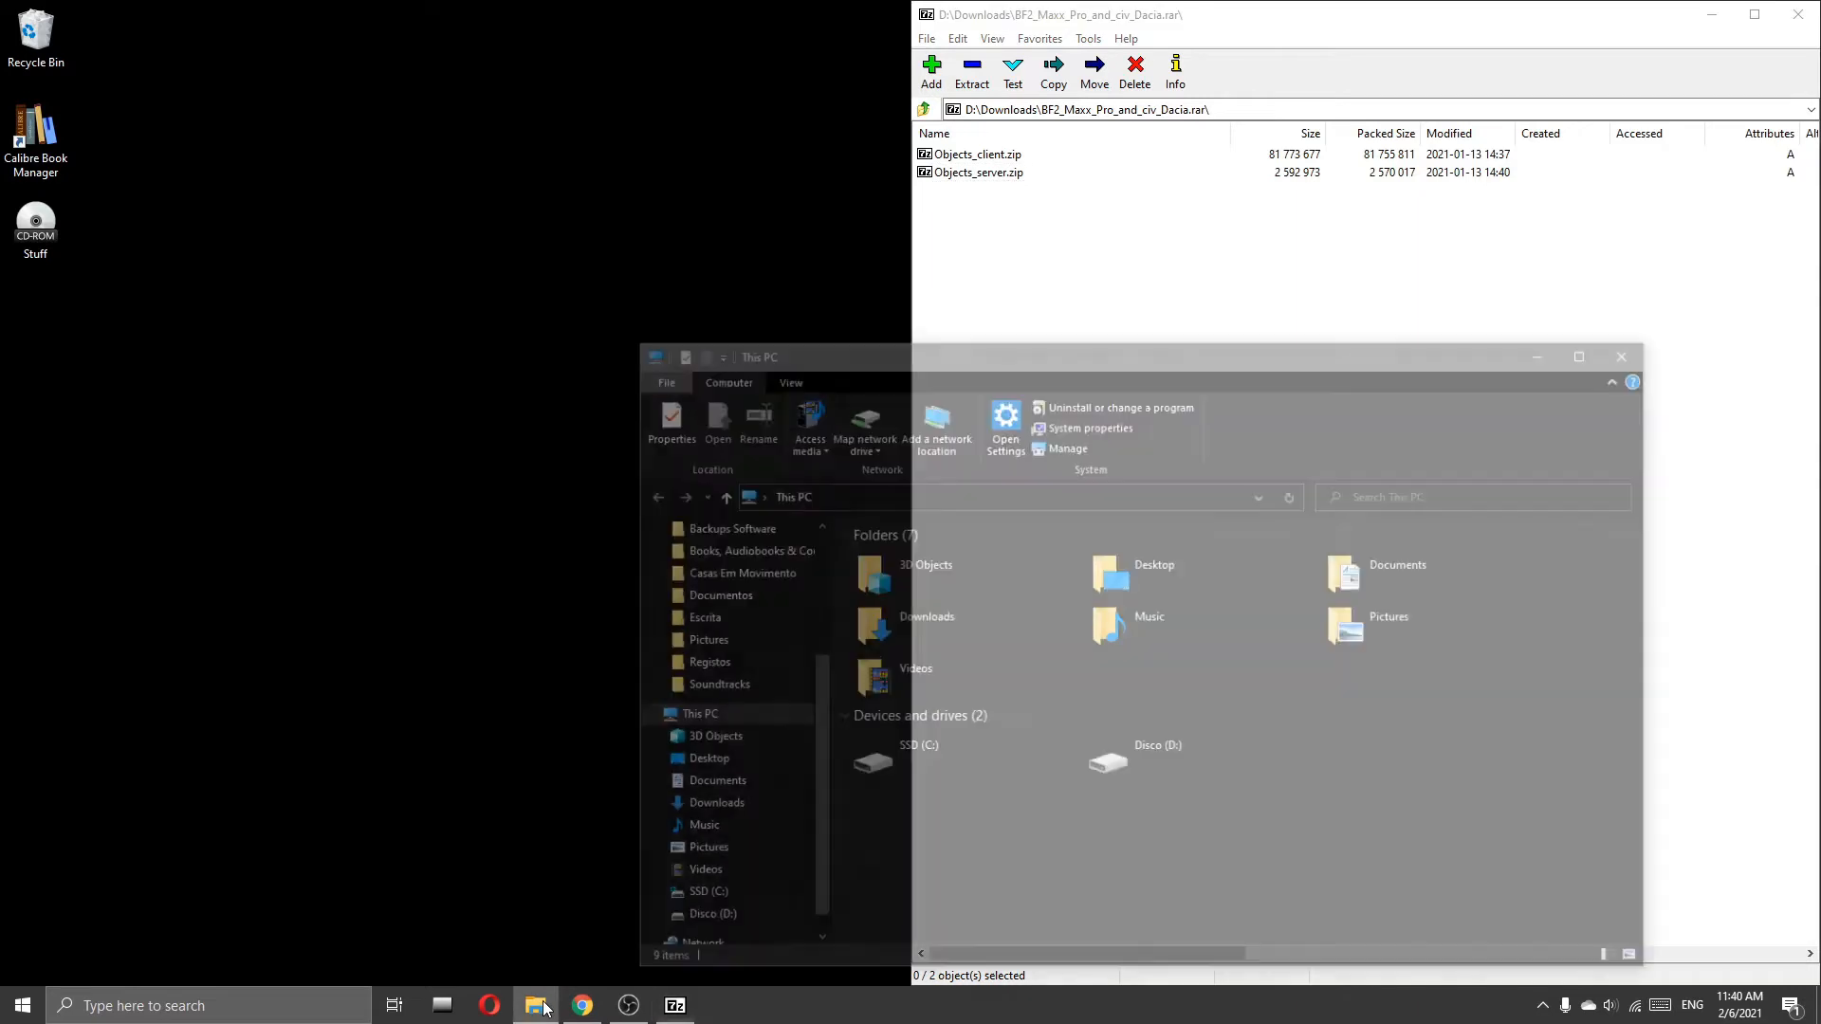
double_click(938, 759)
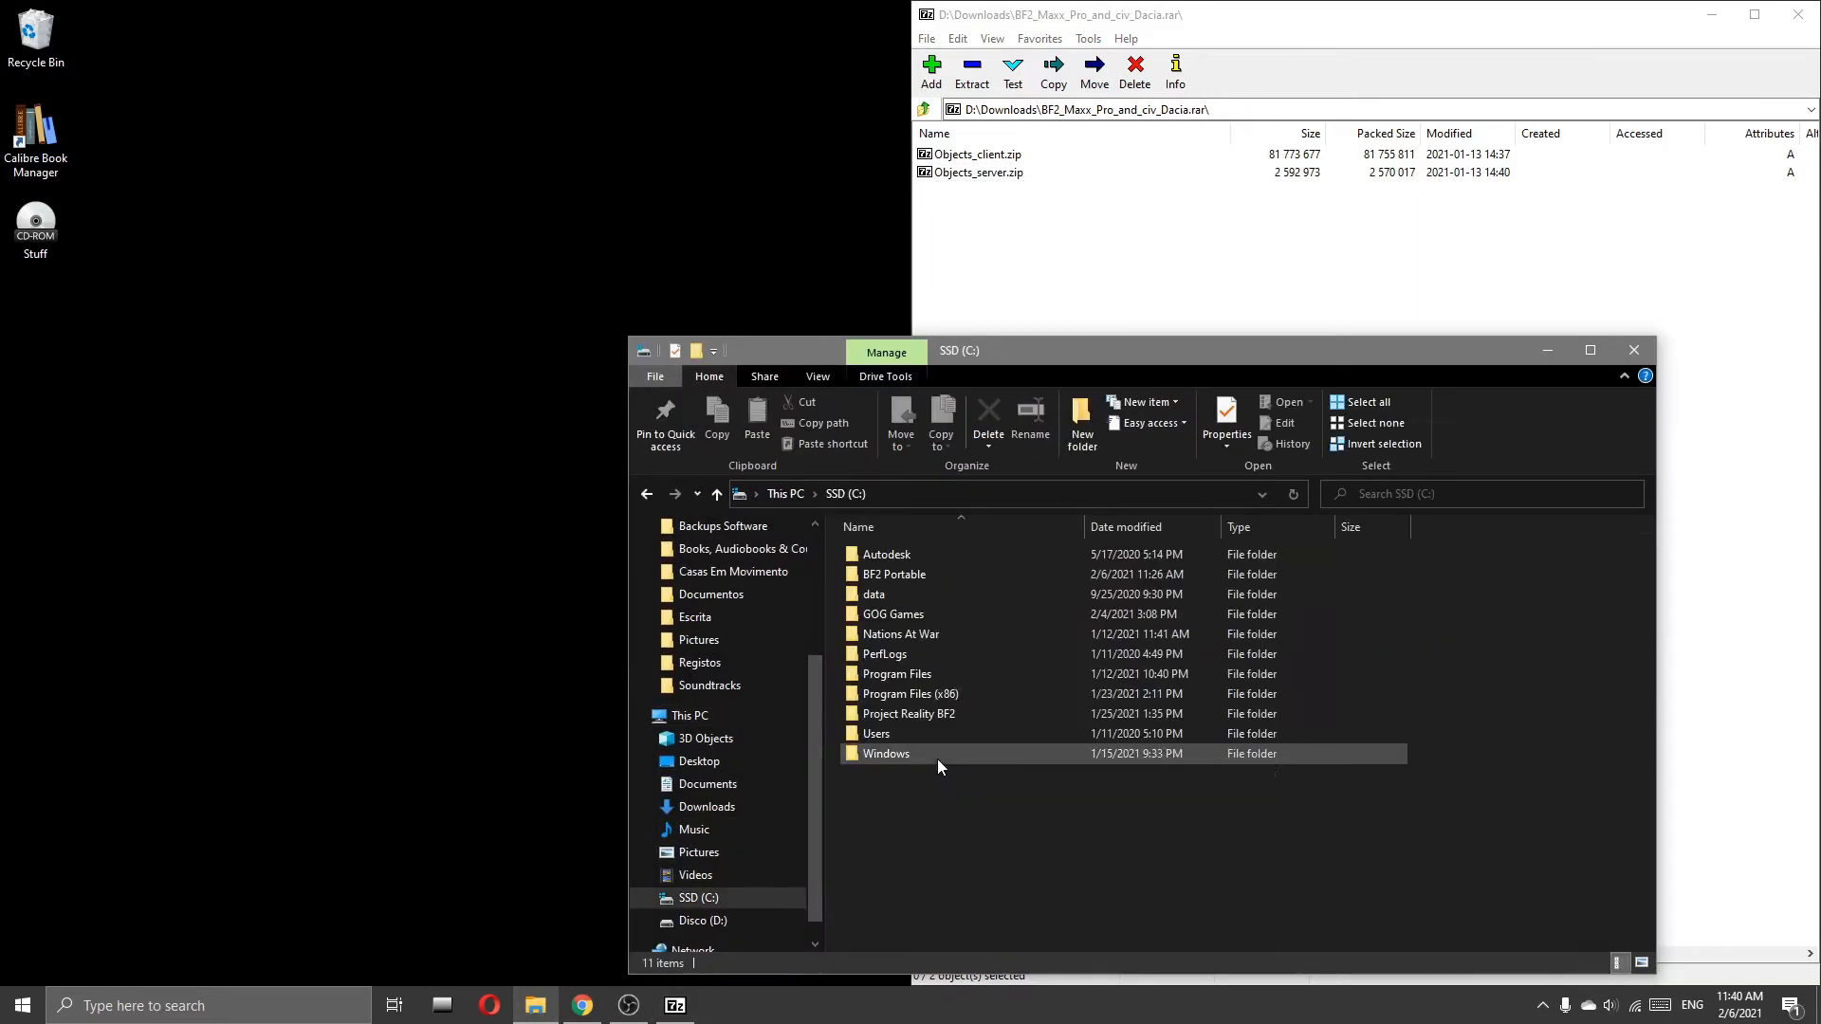
click(948, 573)
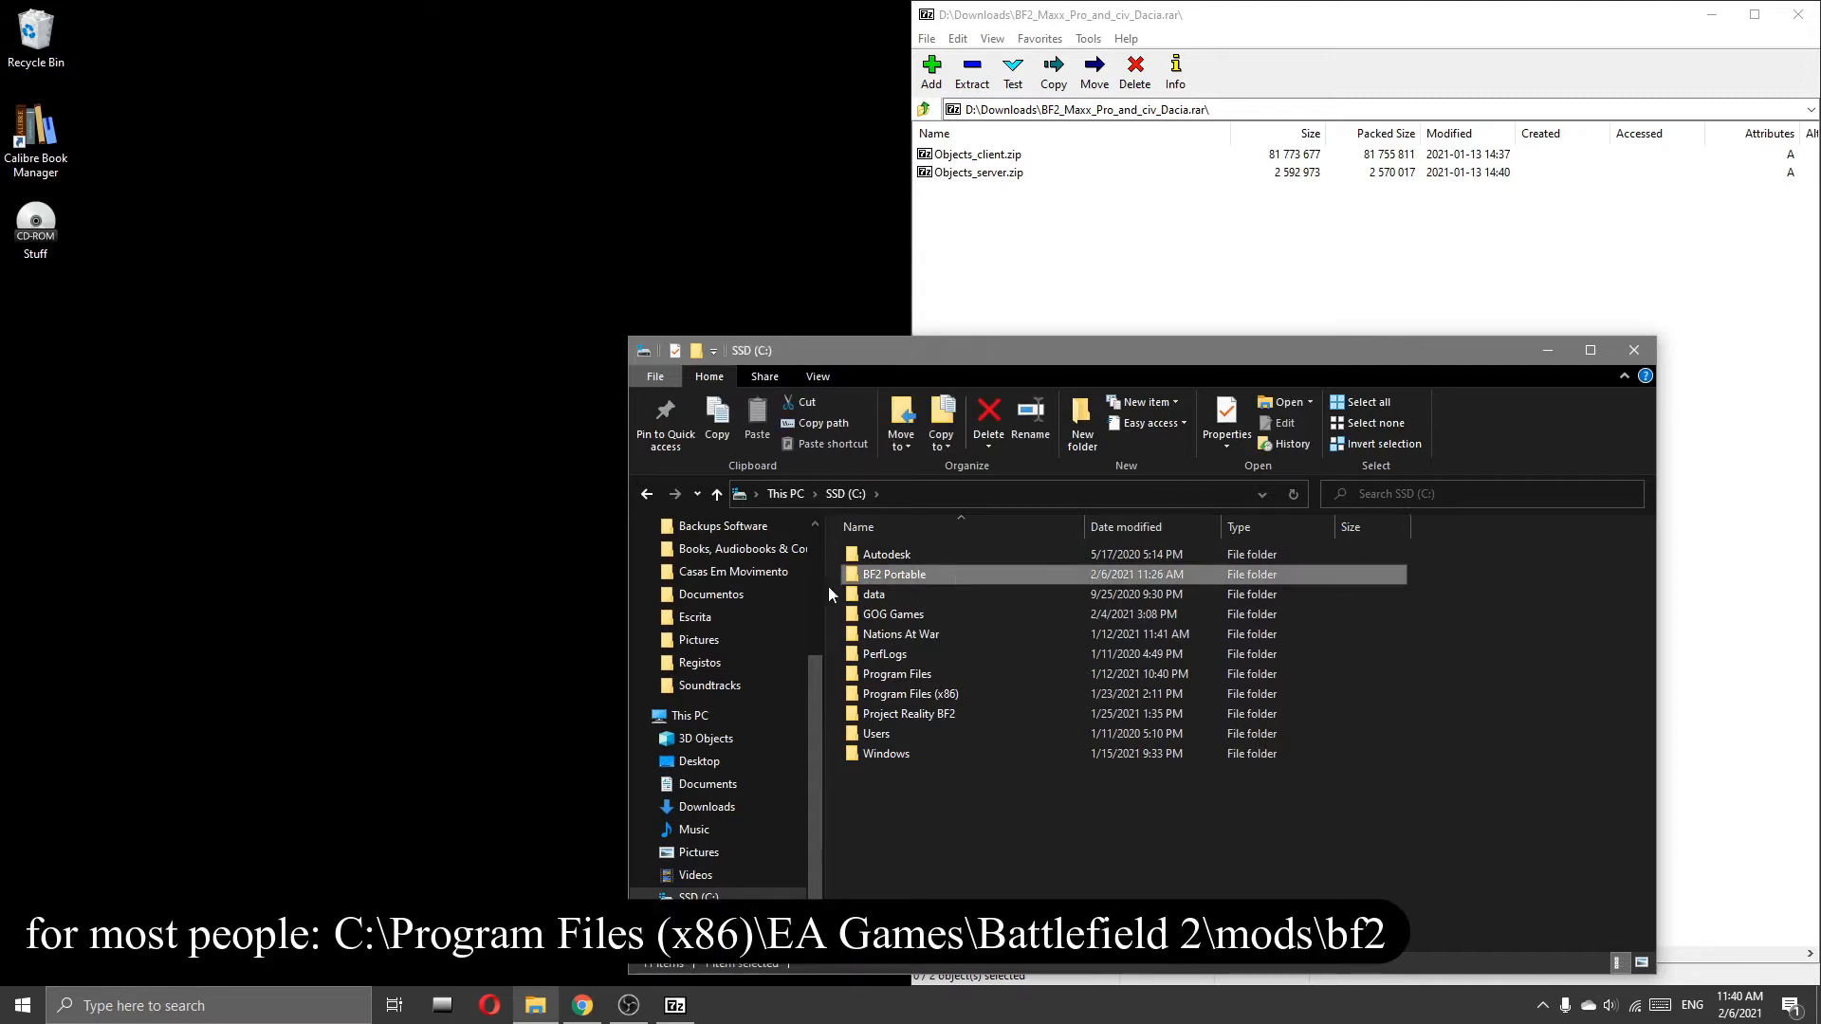
double_click(920, 575)
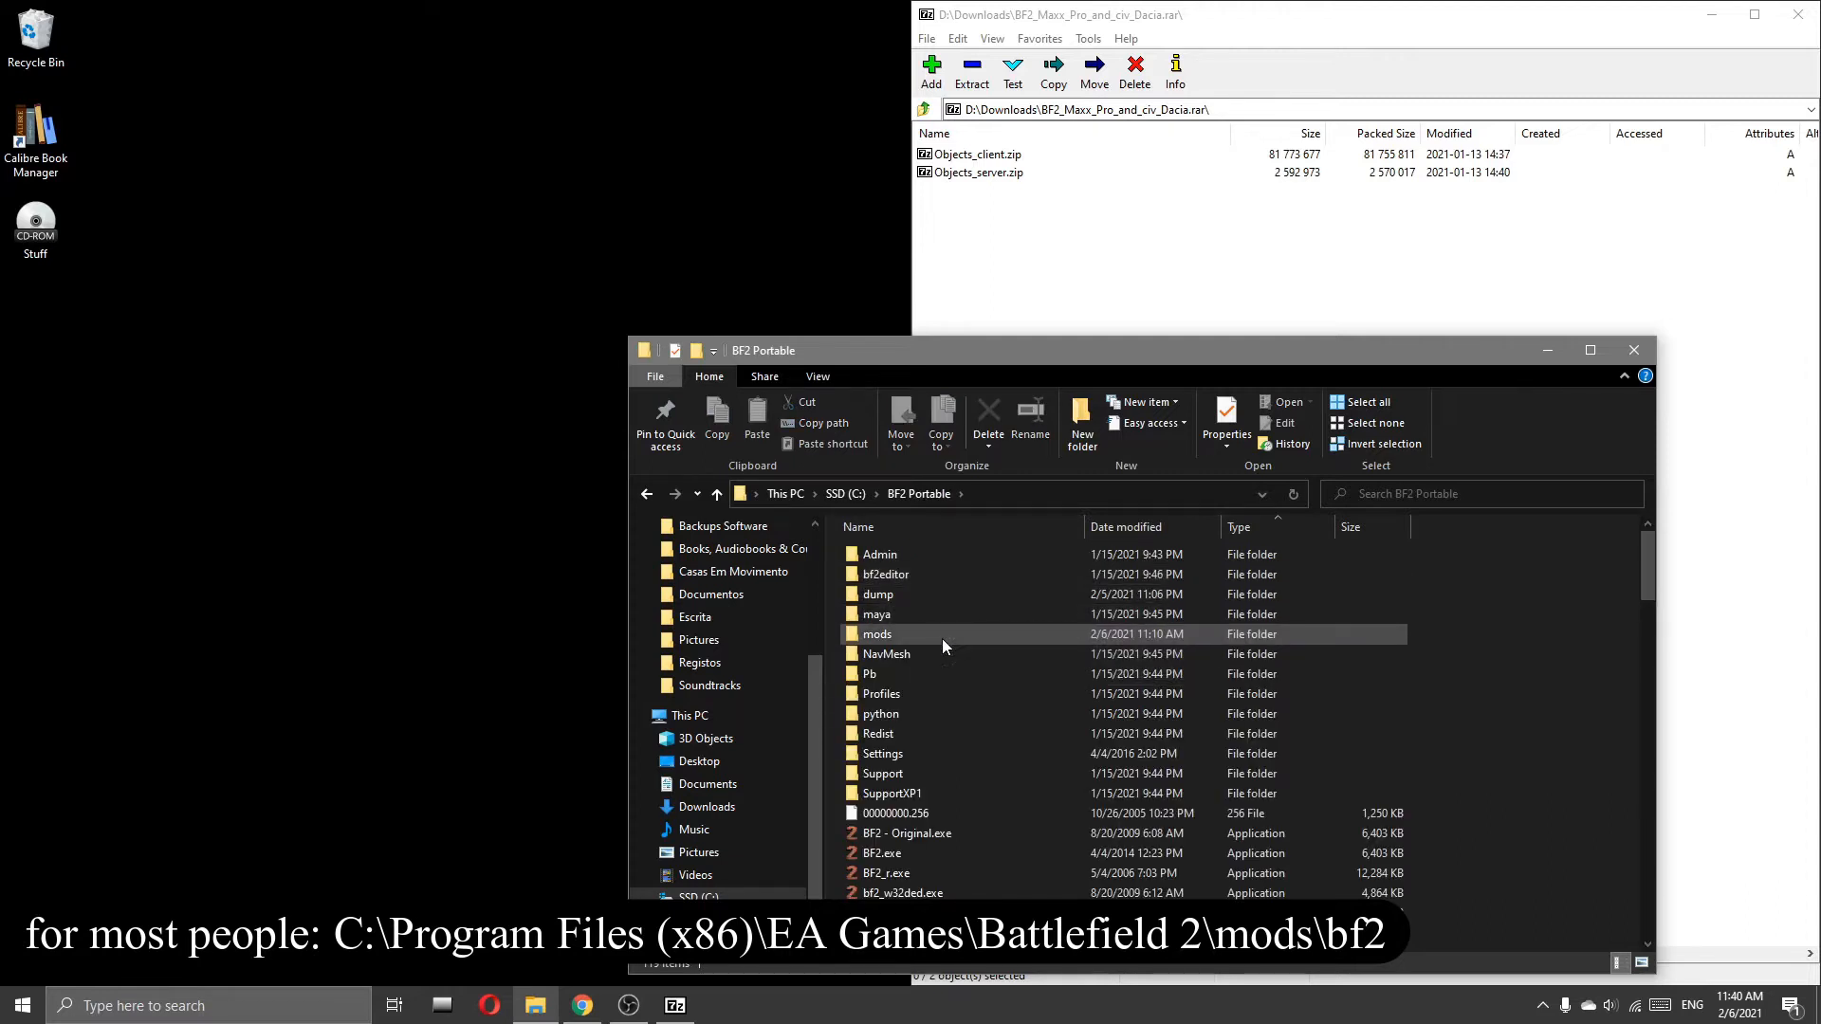
double_click(942, 640)
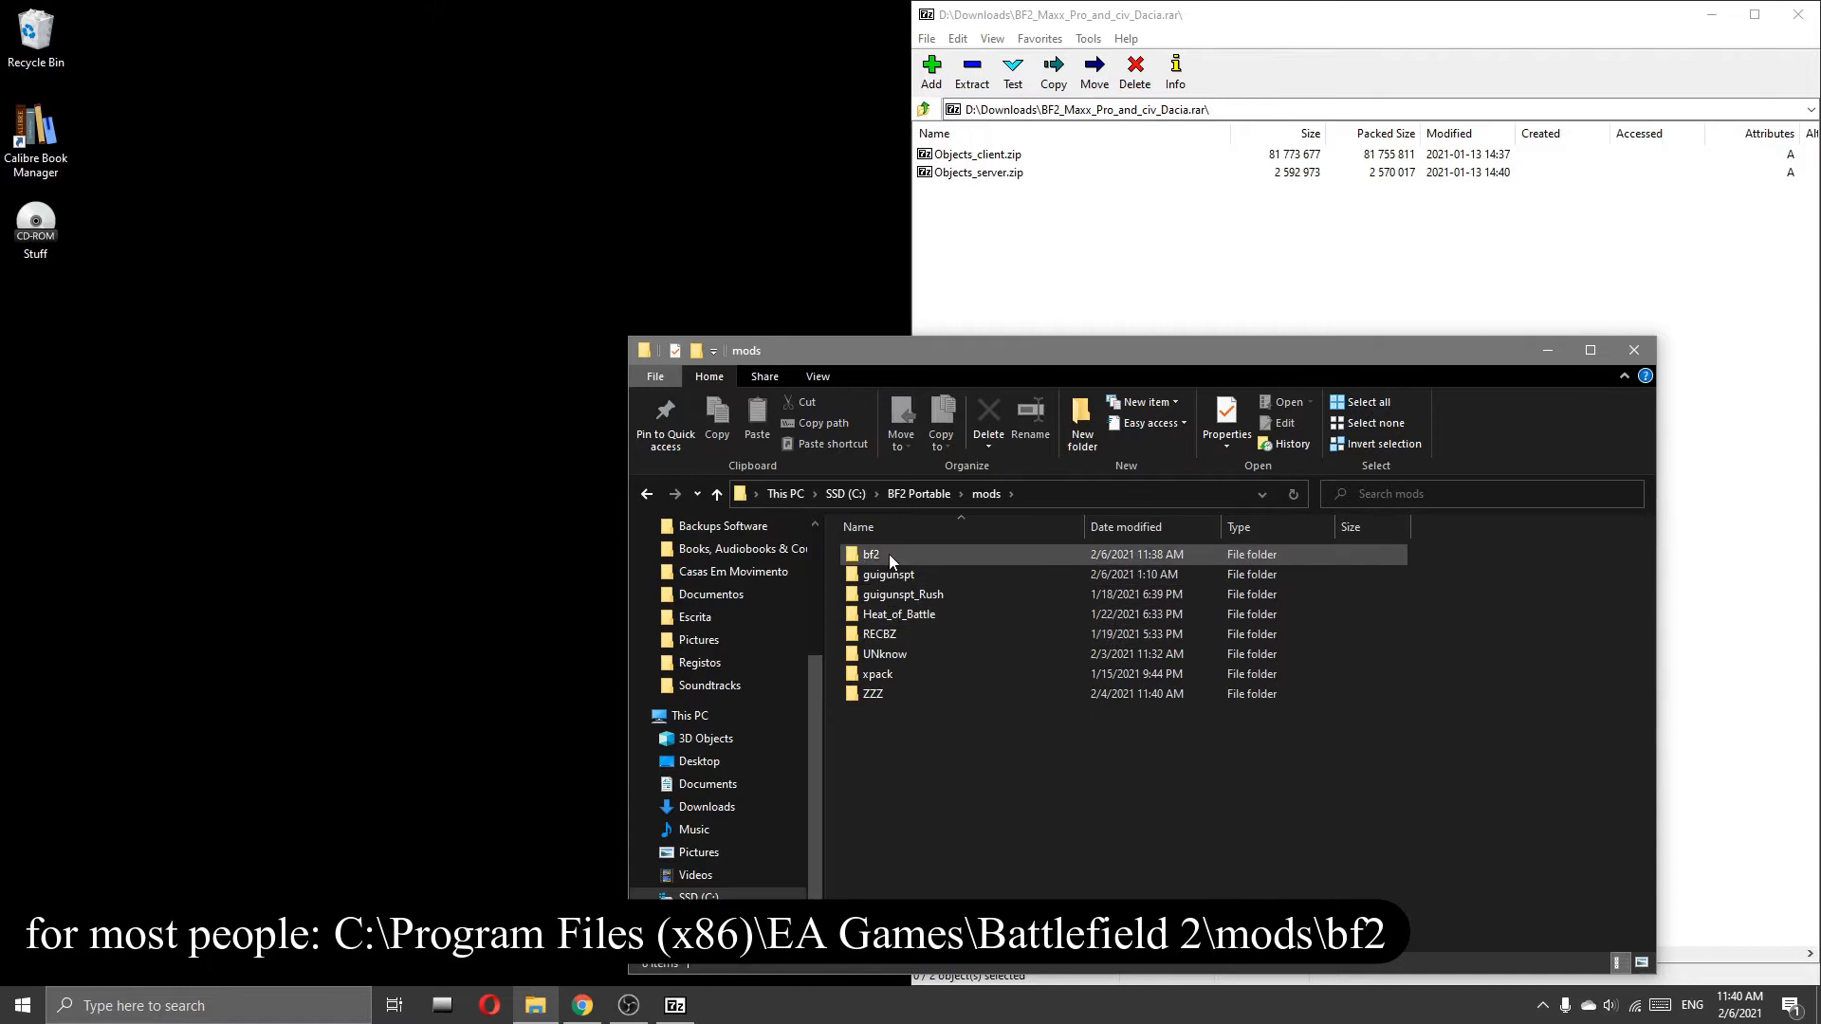
double_click(890, 554)
drag(1085, 355, 2, 513)
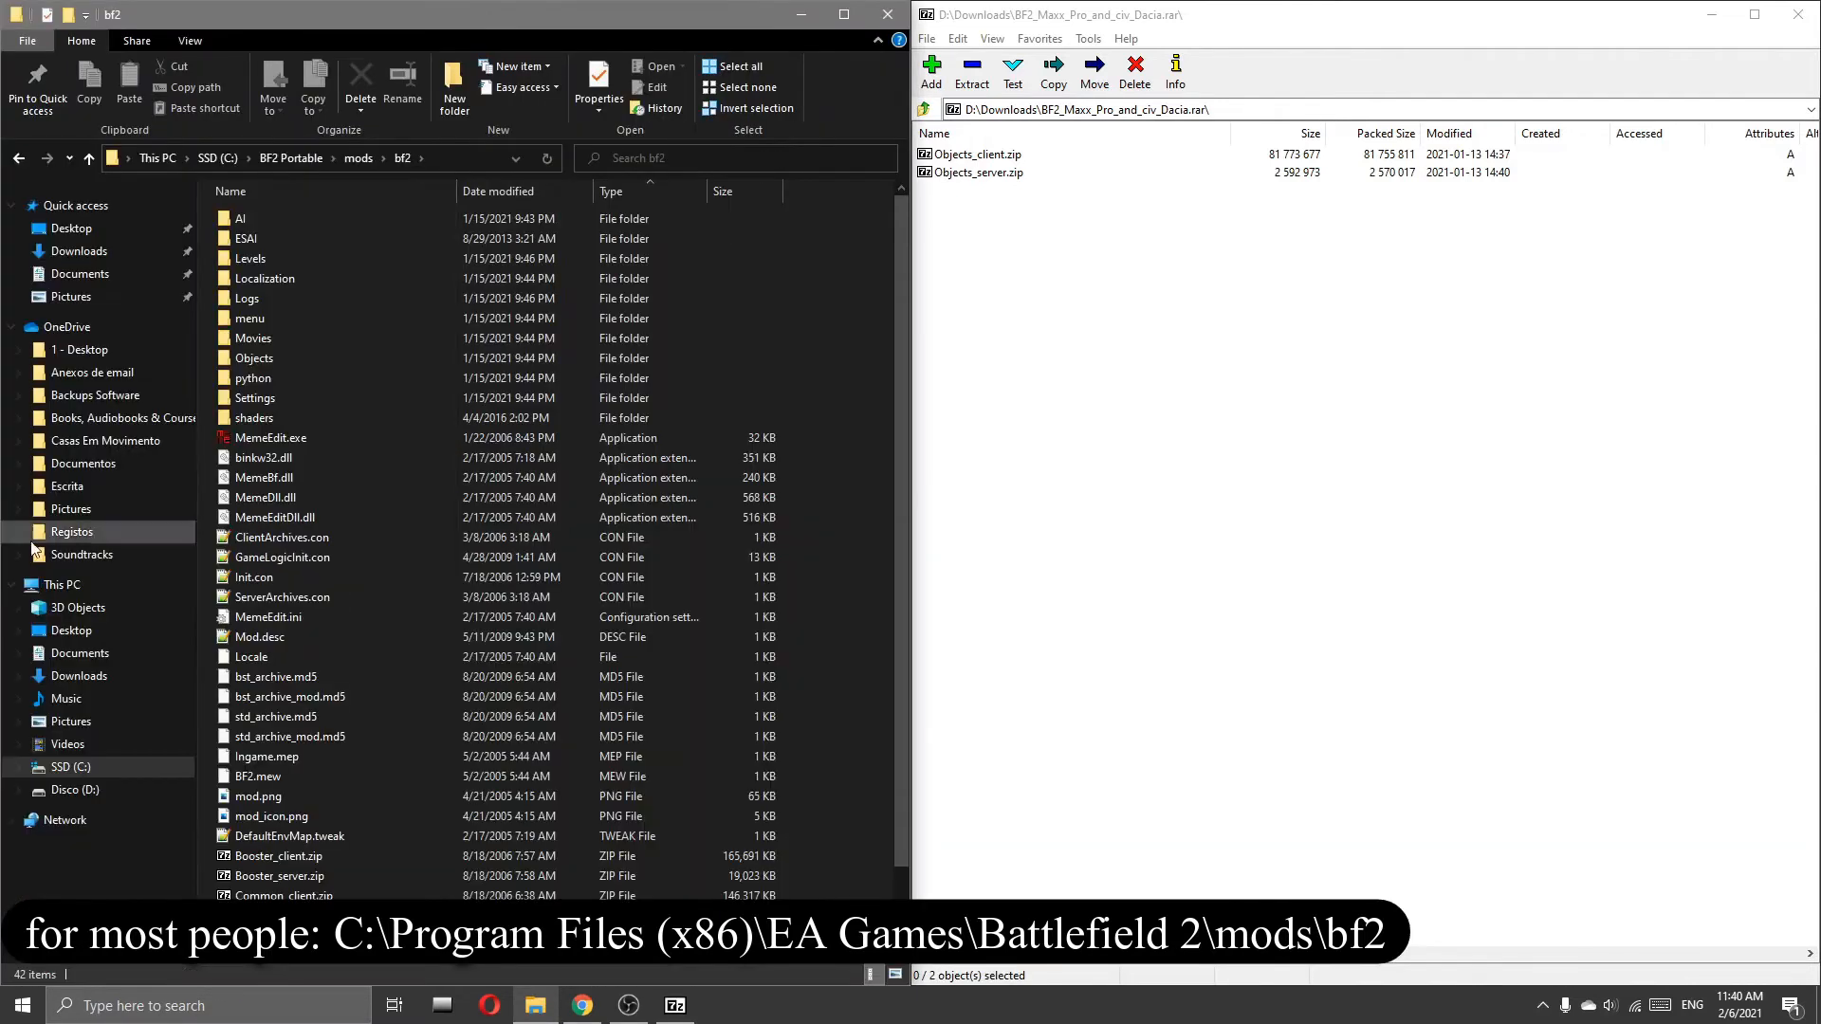
click(368, 157)
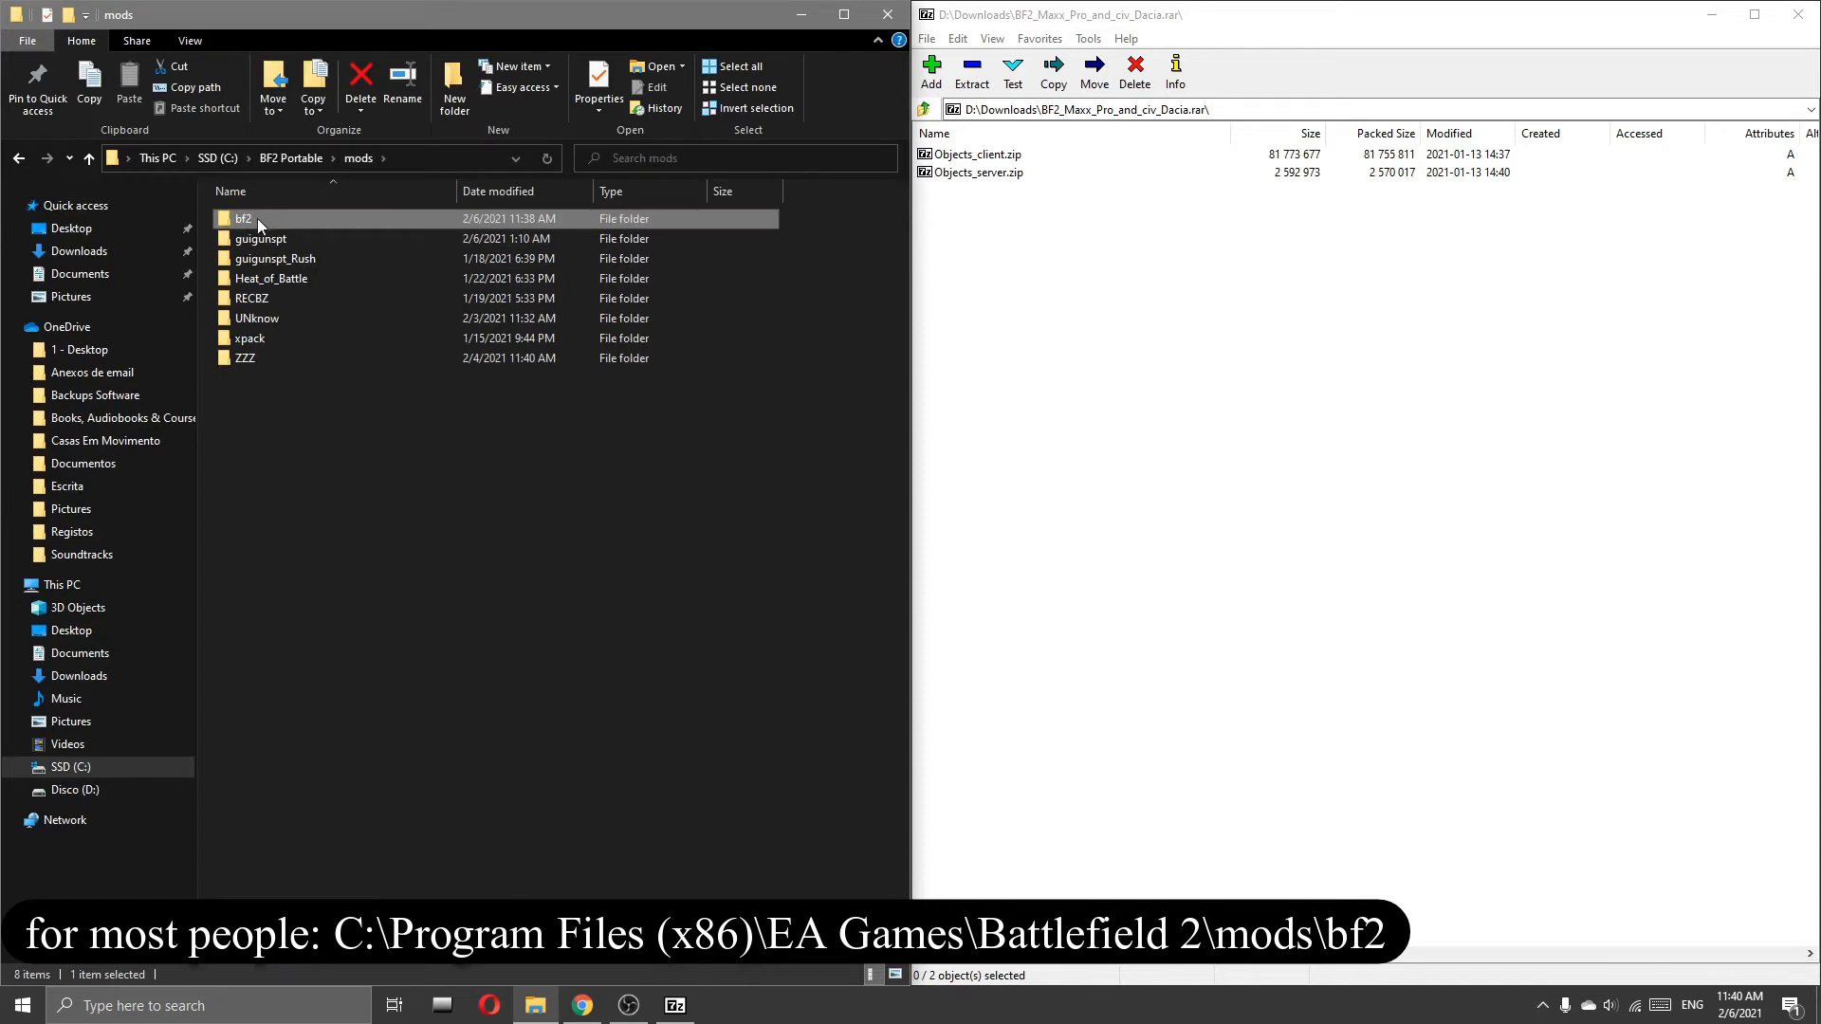
mouse_move(264, 220)
double_click(272, 219)
Step: Make a backup copy of Objects_client.zip within the bf2 folder
scroll(425, 753, down, 2)
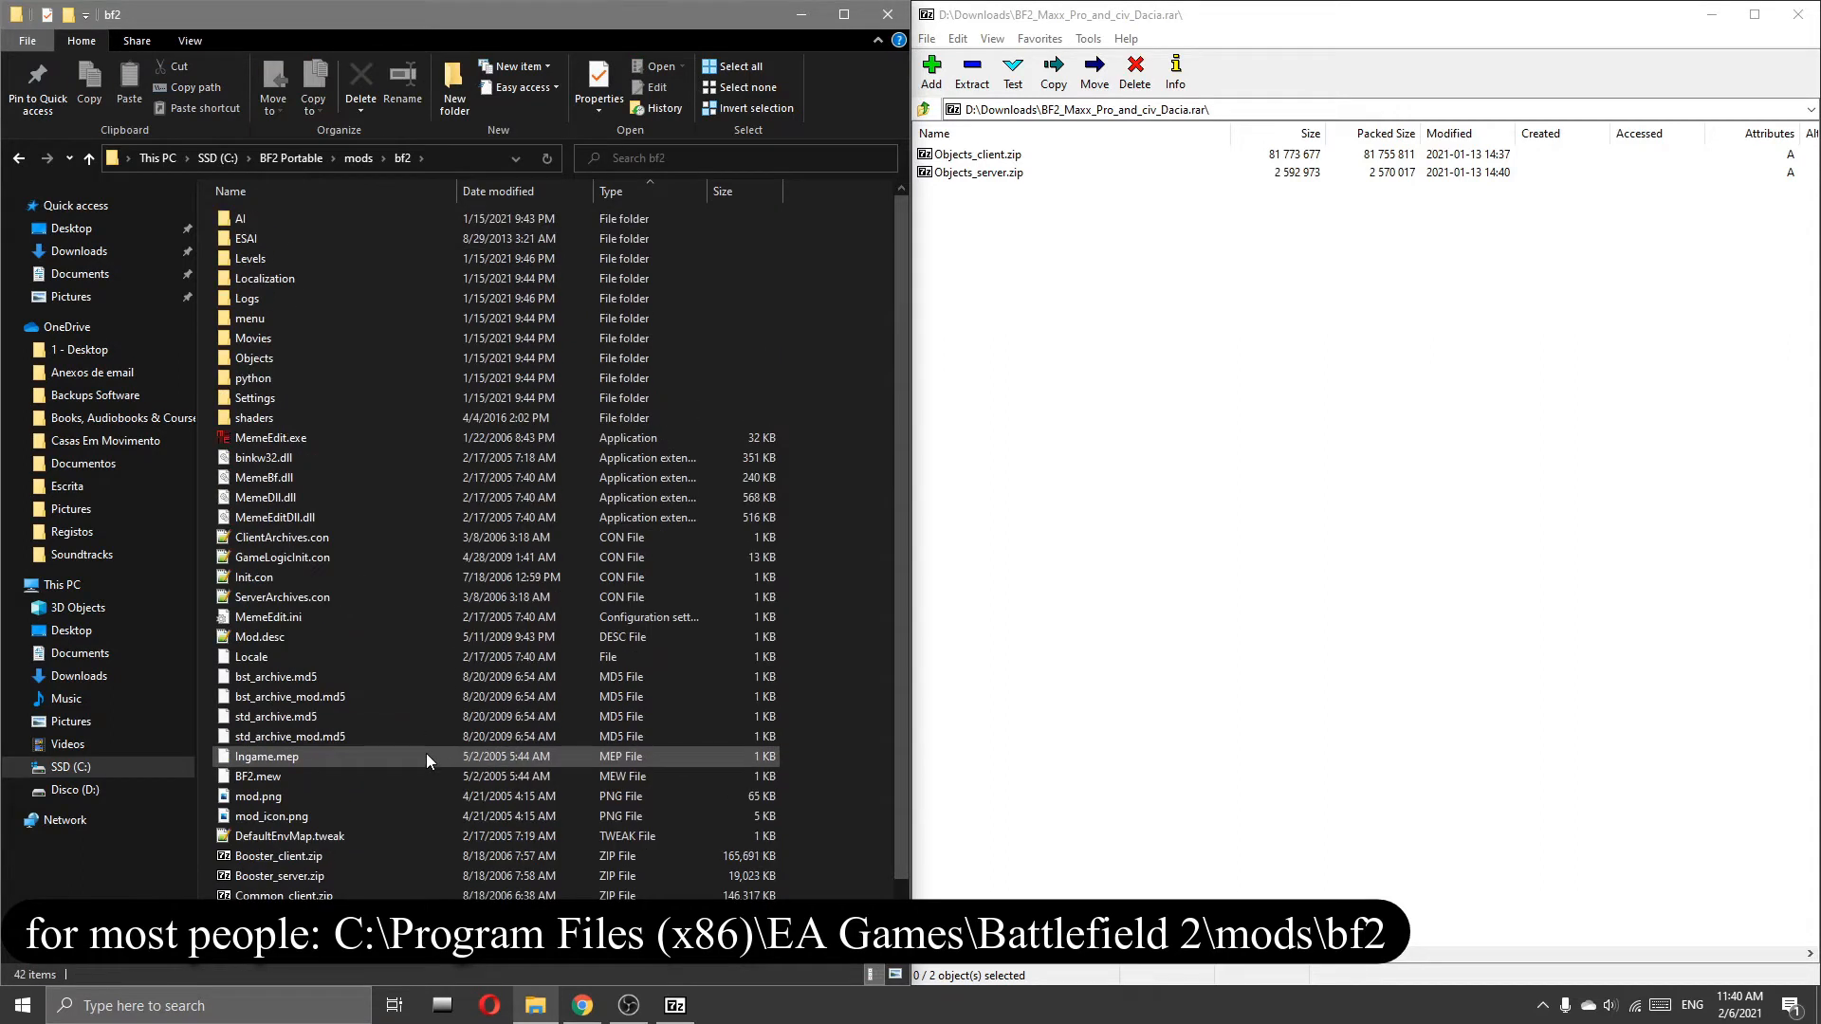
click(958, 156)
click(960, 174)
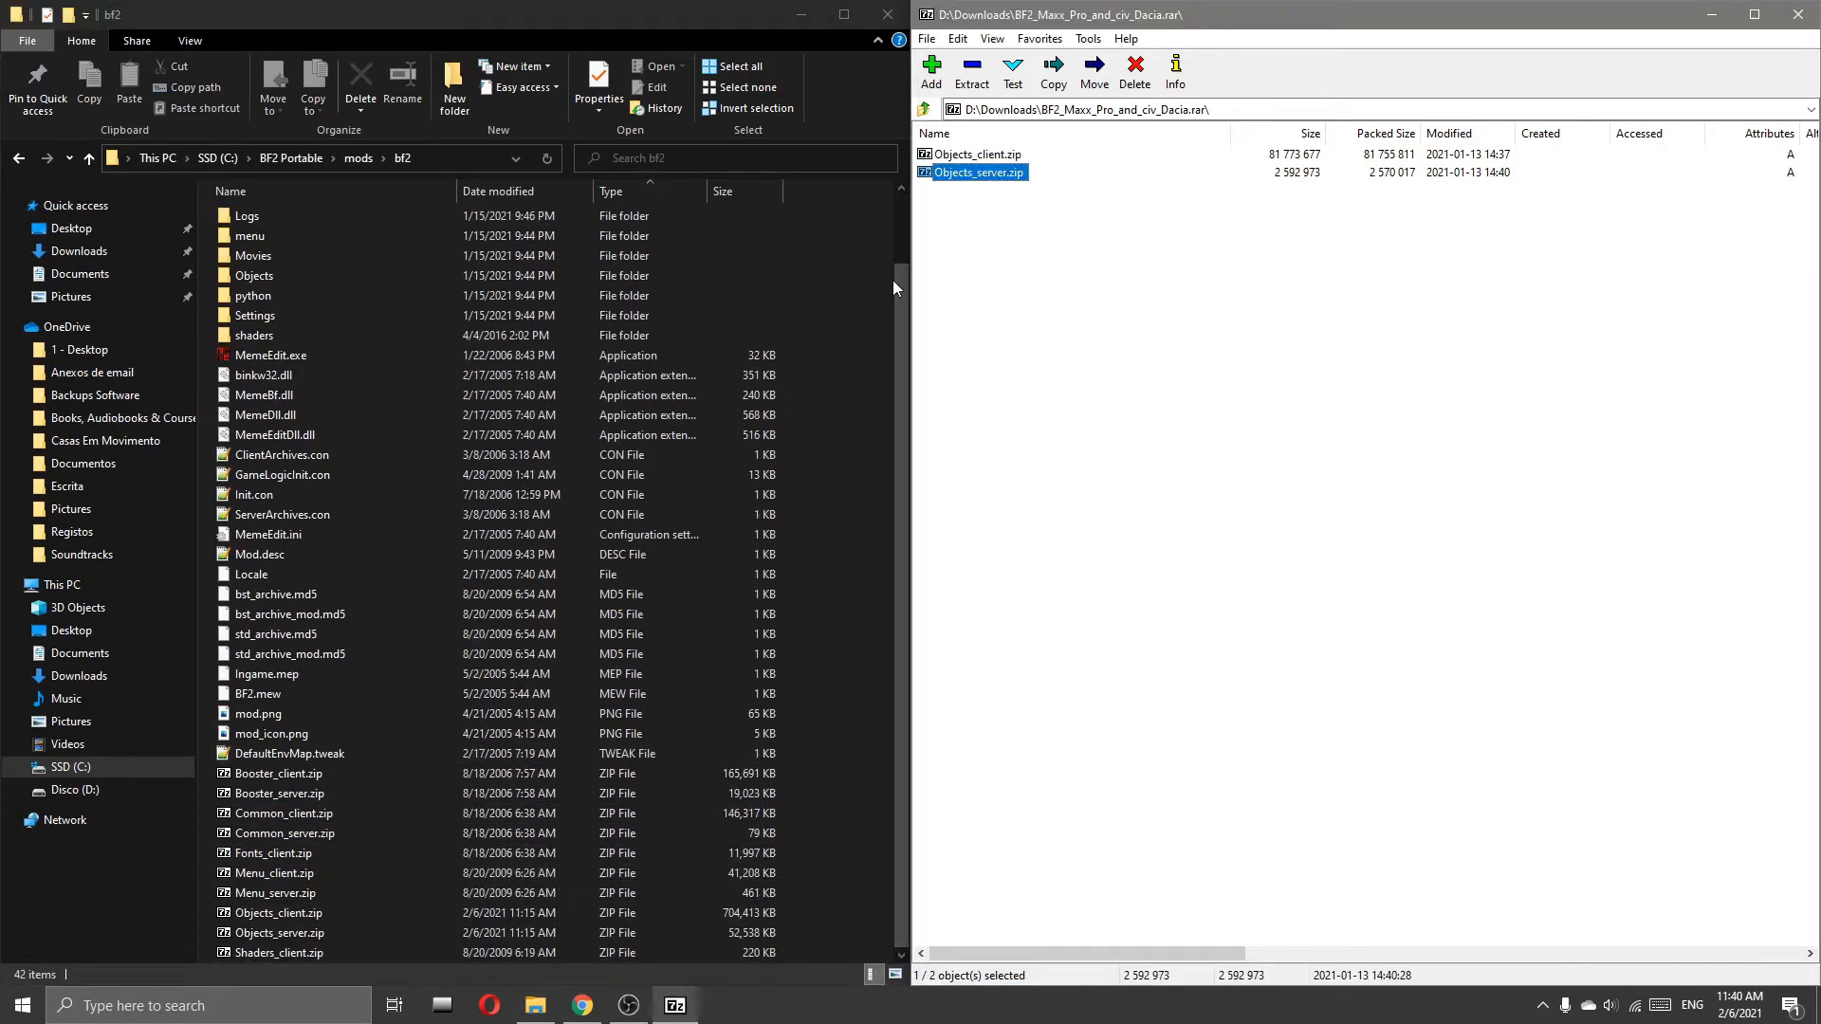
click(320, 913)
key(ctrl+c)
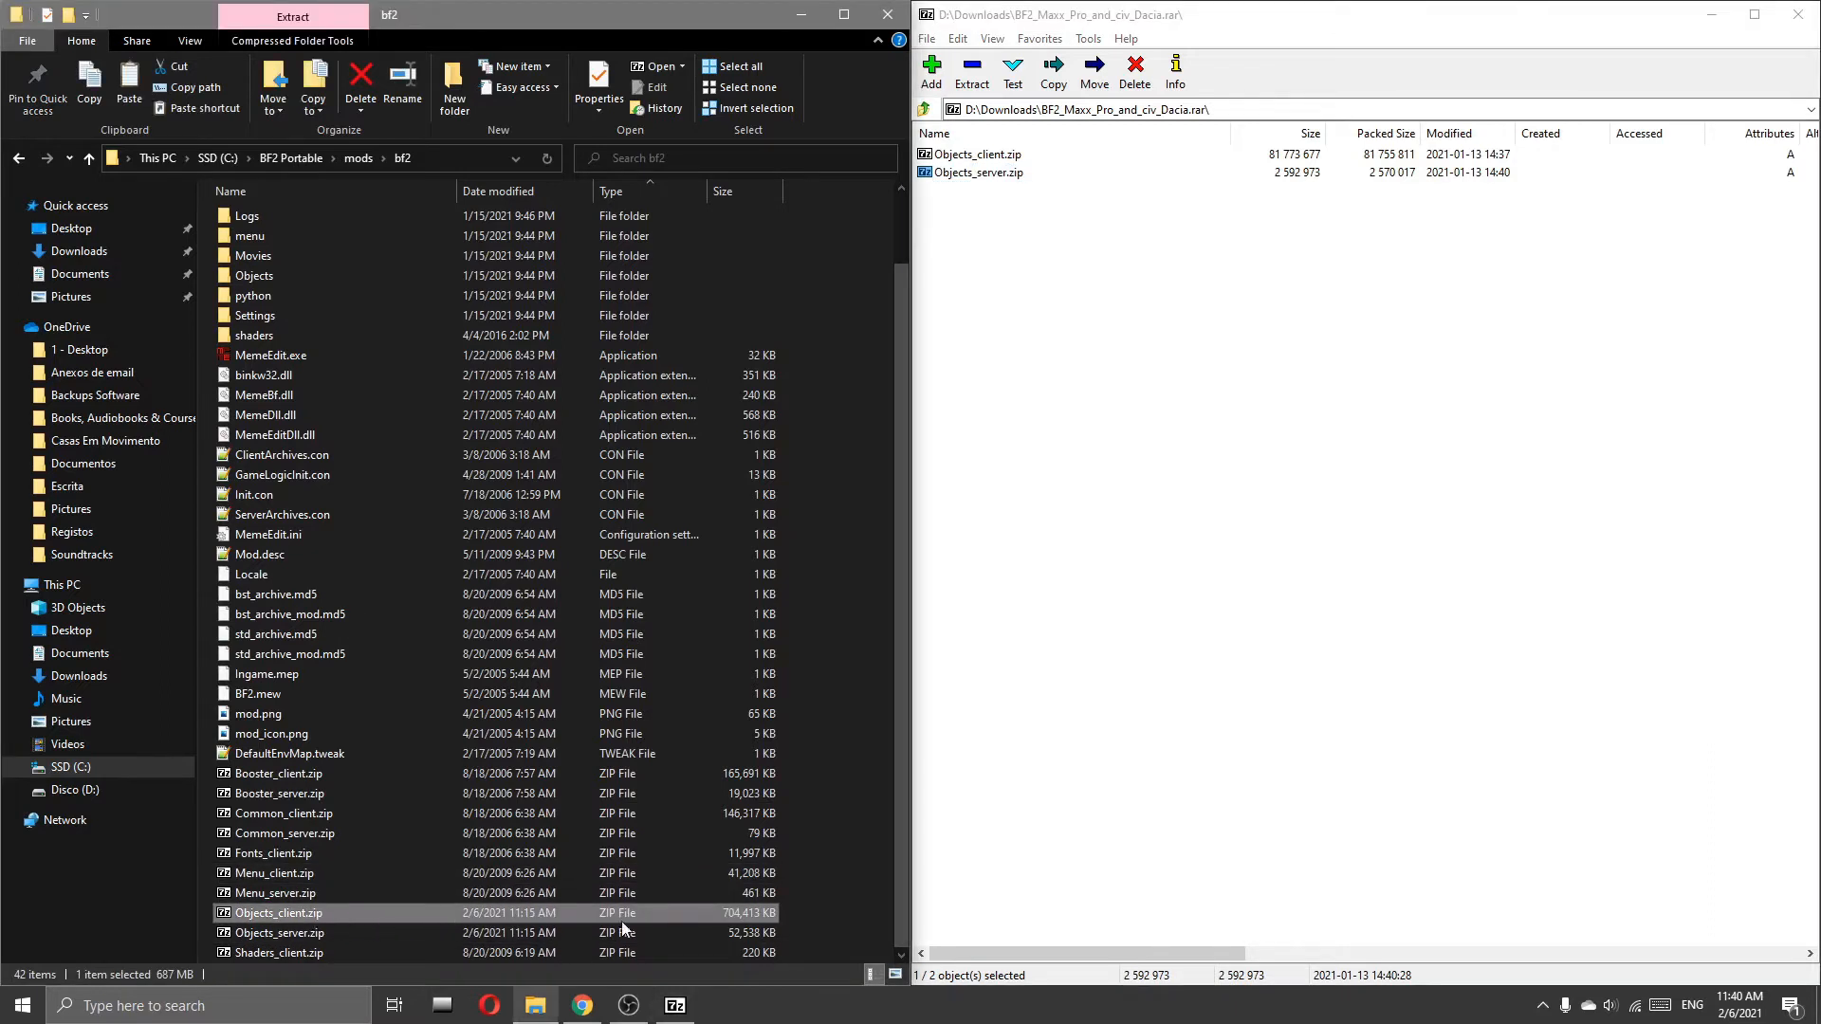
click(861, 907)
key(ctrl+v)
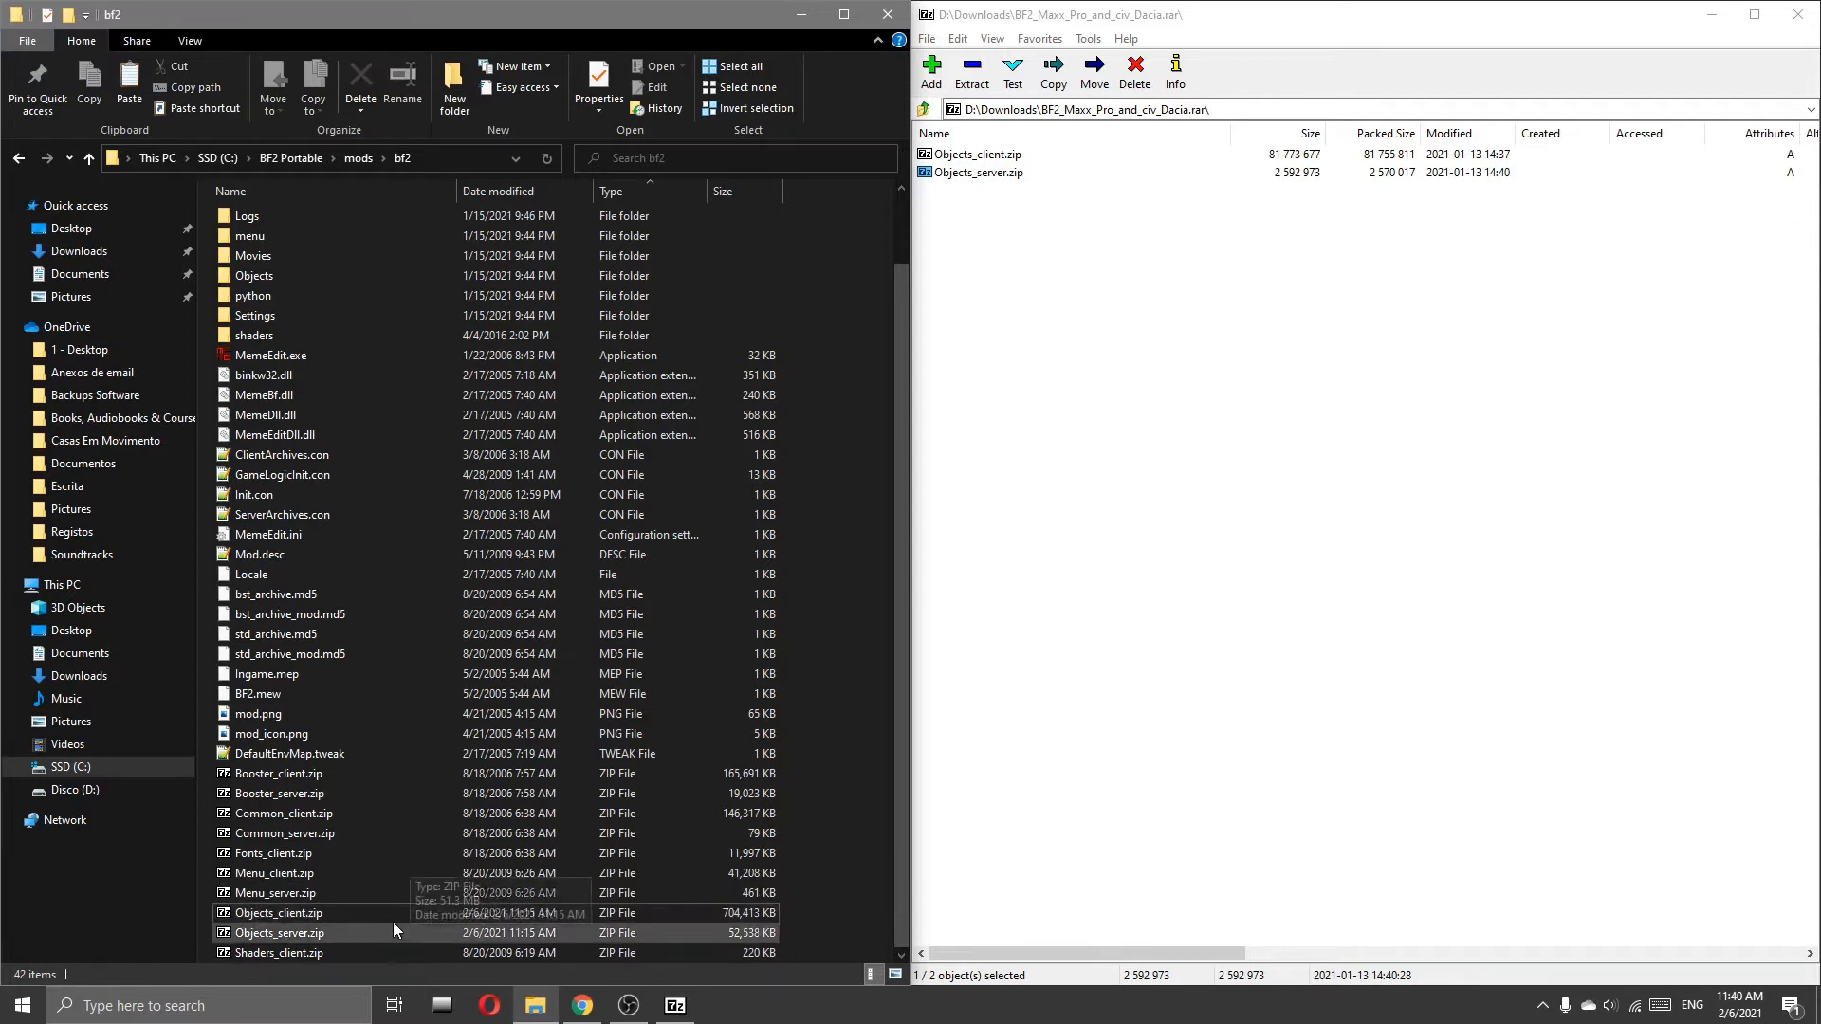
click(345, 915)
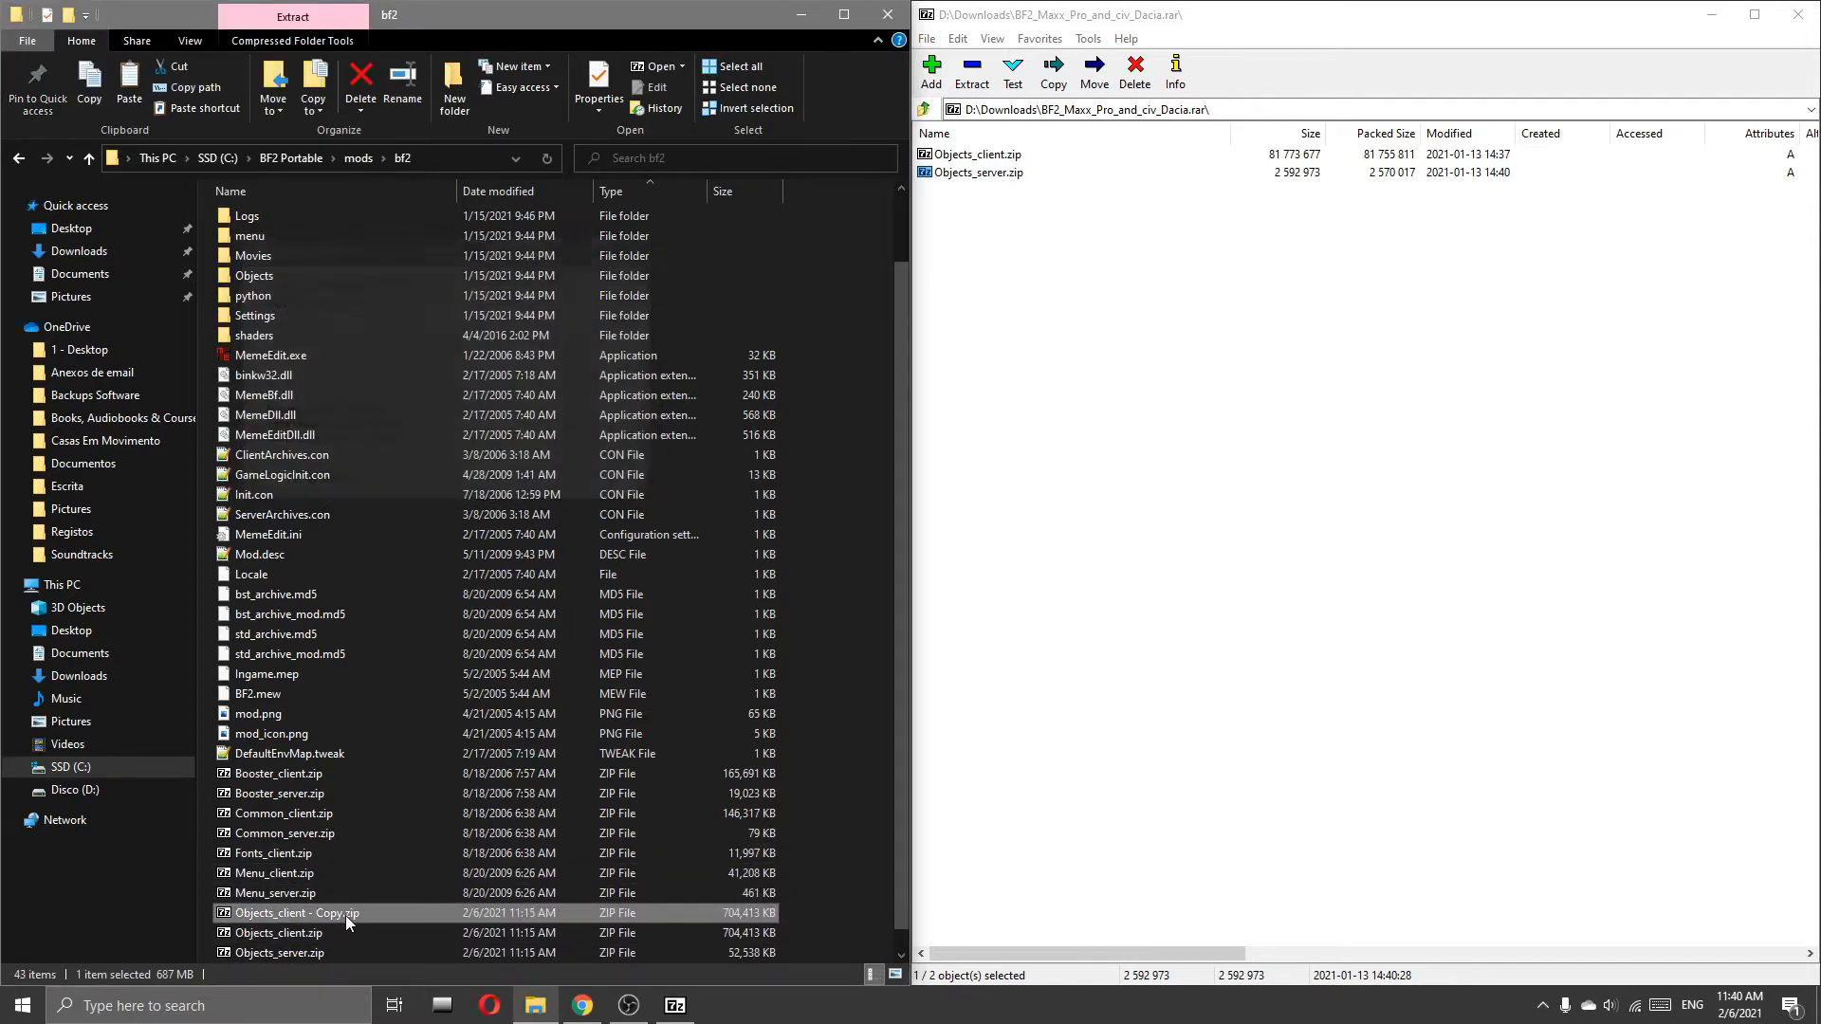
click(353, 934)
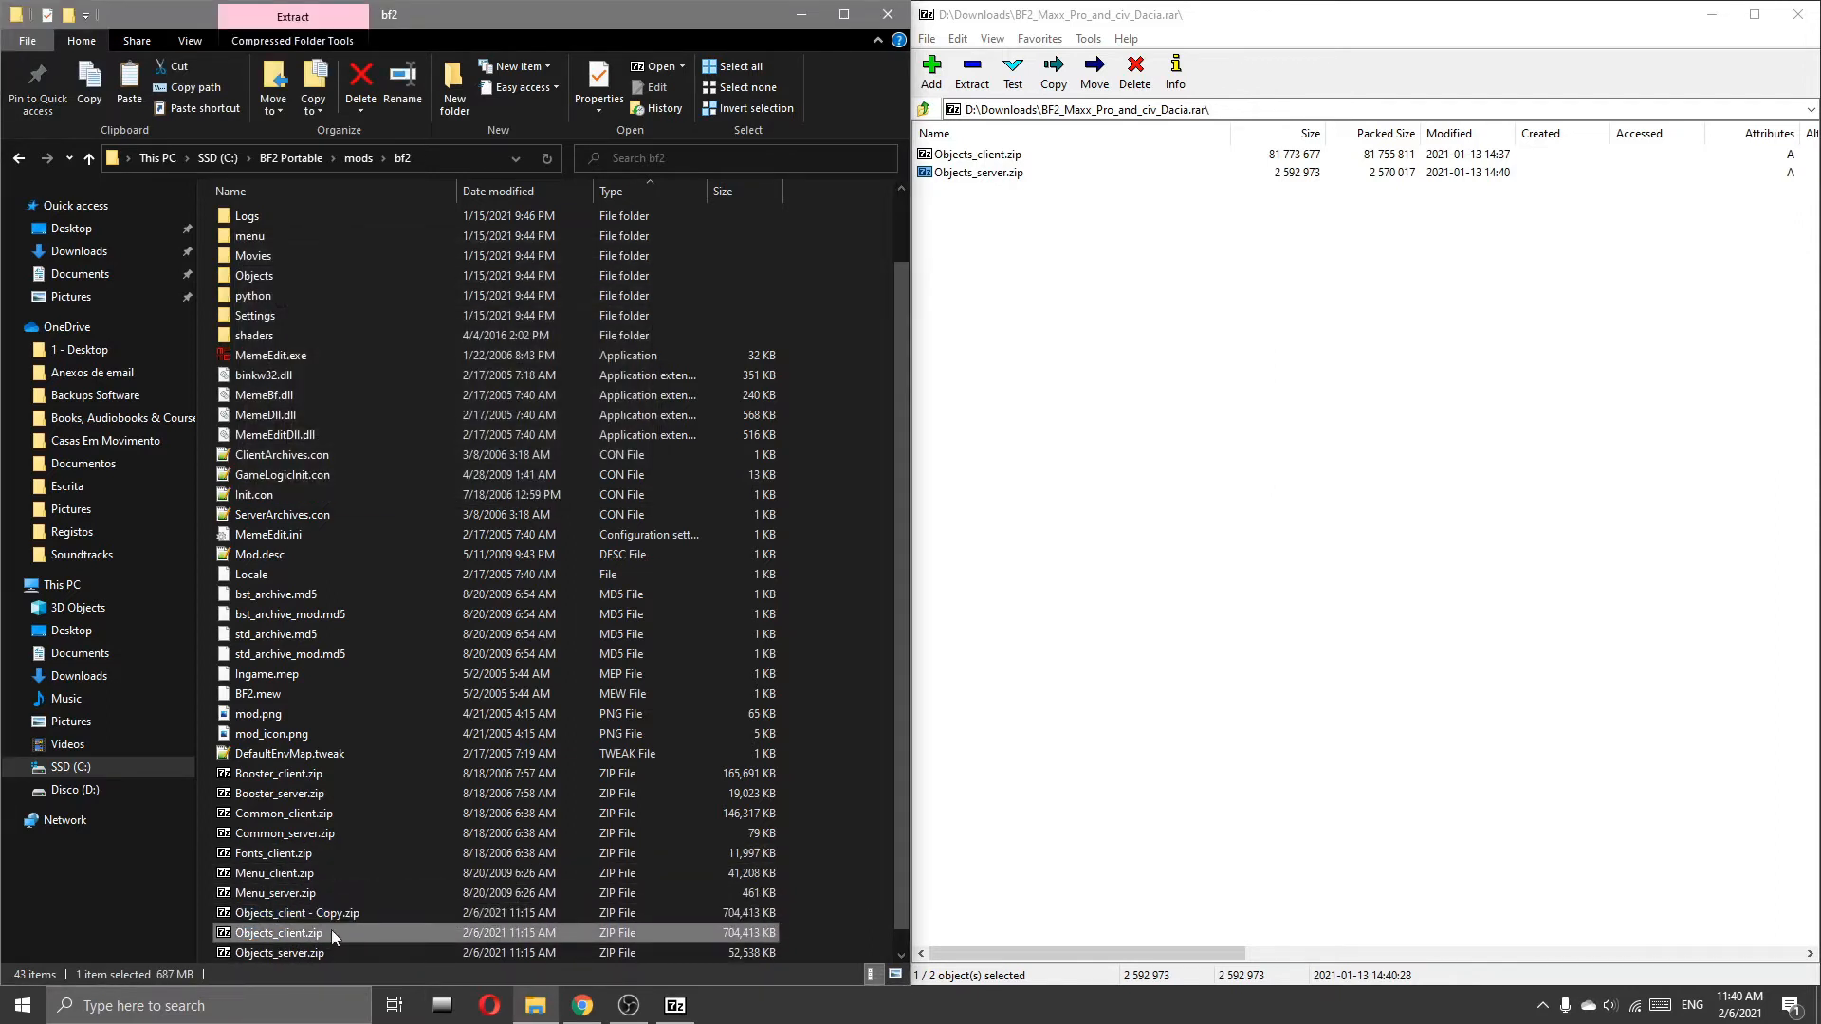
Step: Make a backup copy of Objects_server.zip within the bf2 folder
click(307, 950)
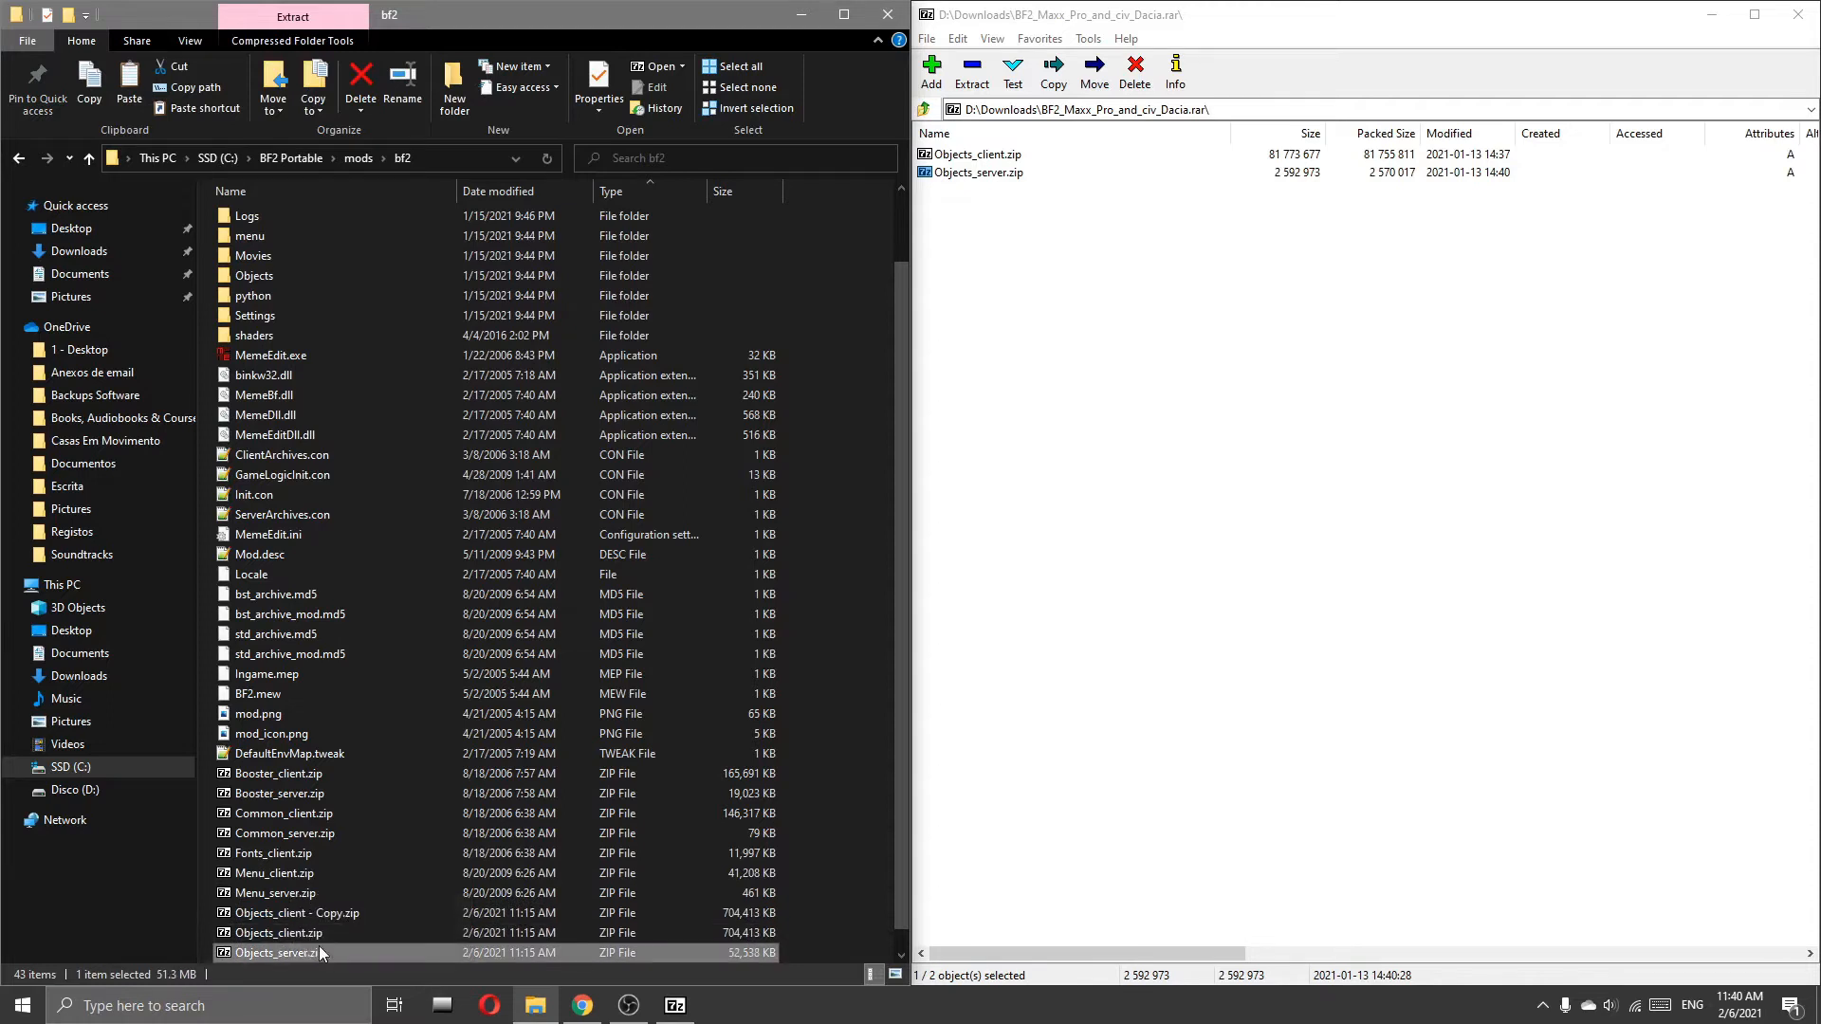
key(ctrl+c)
key(ctrl+v)
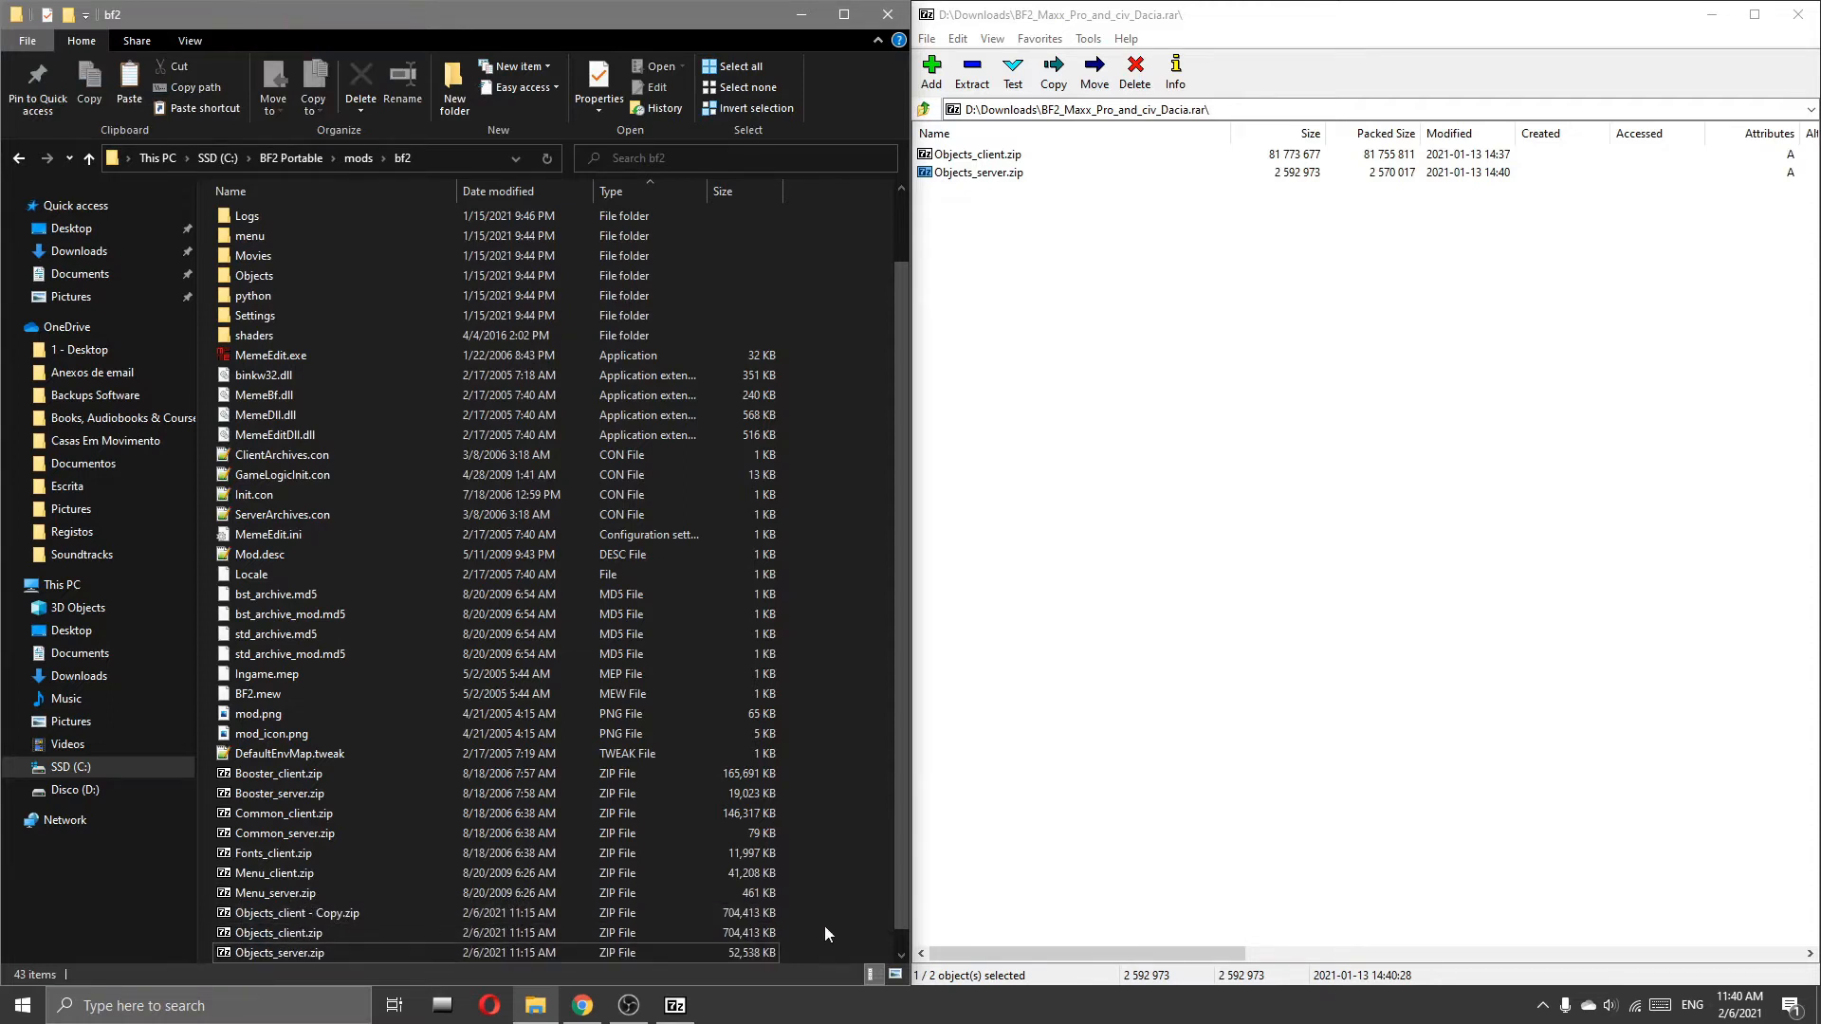
scroll(822, 930, down, 1)
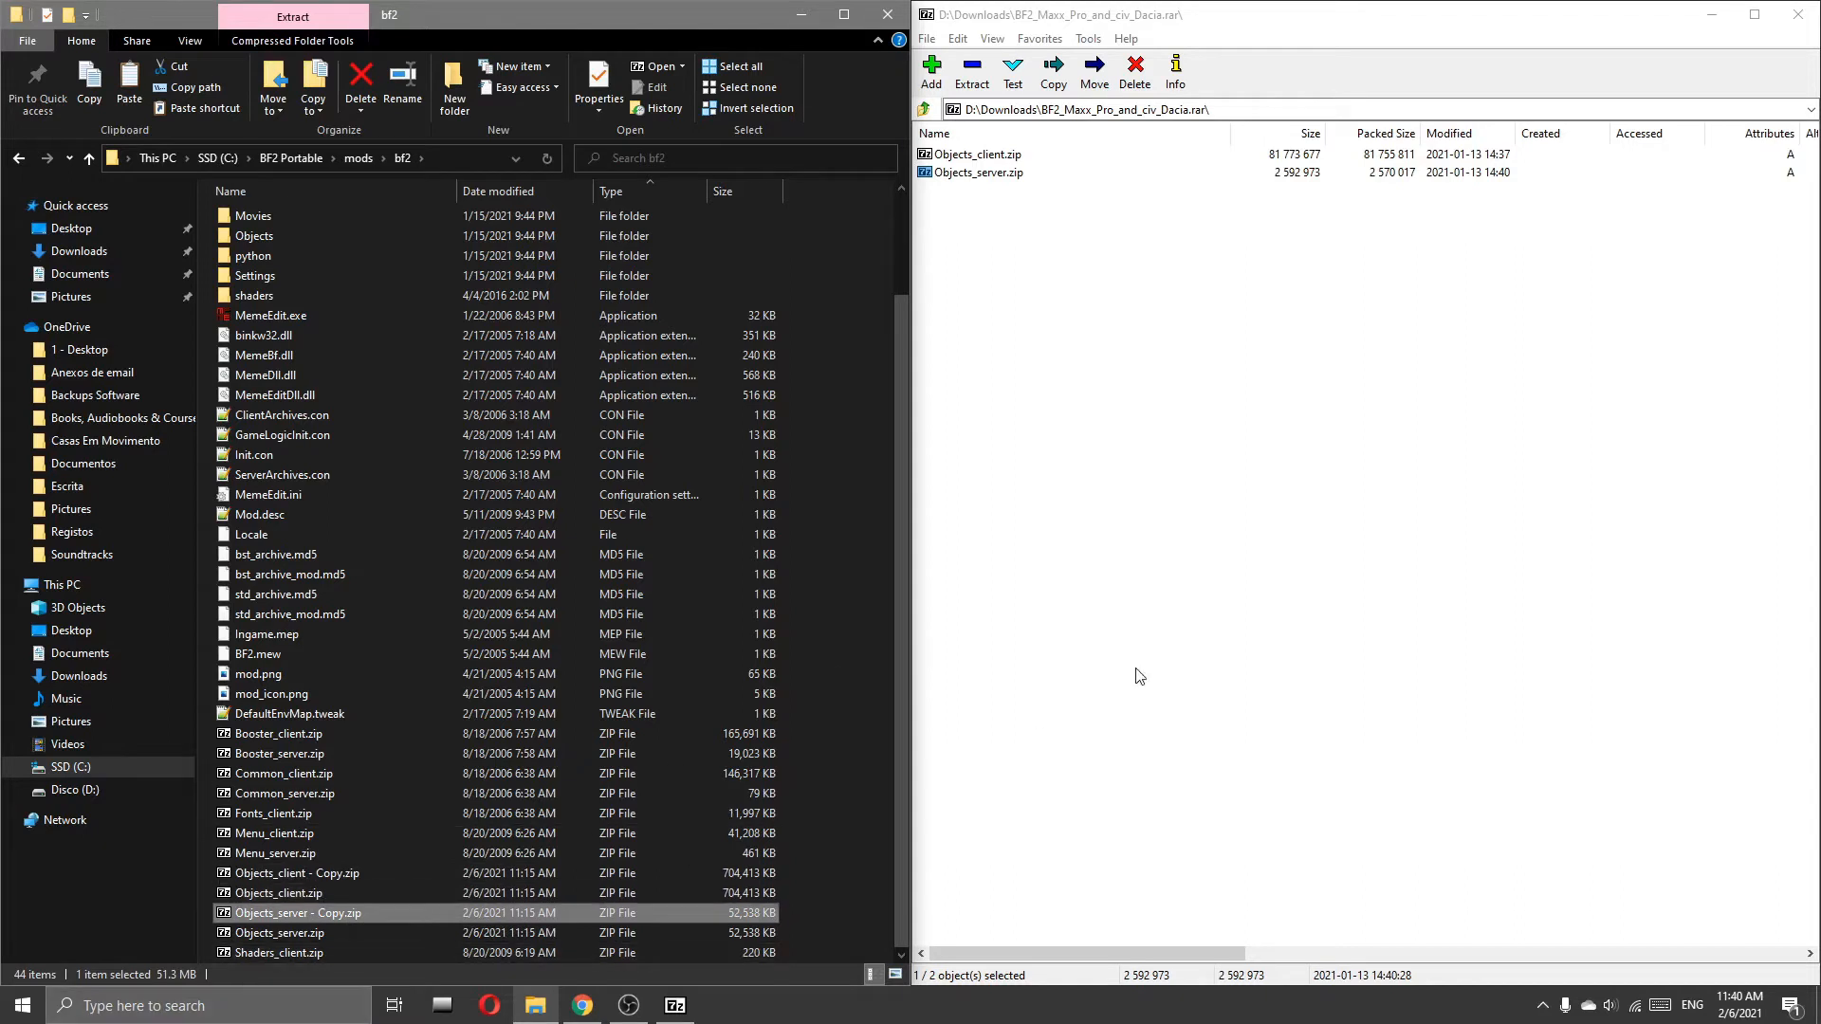
Step: Open the game's original Objects_client.zip from the bf2 folder and the Objects_client.zip inside the addon archive
click(1158, 417)
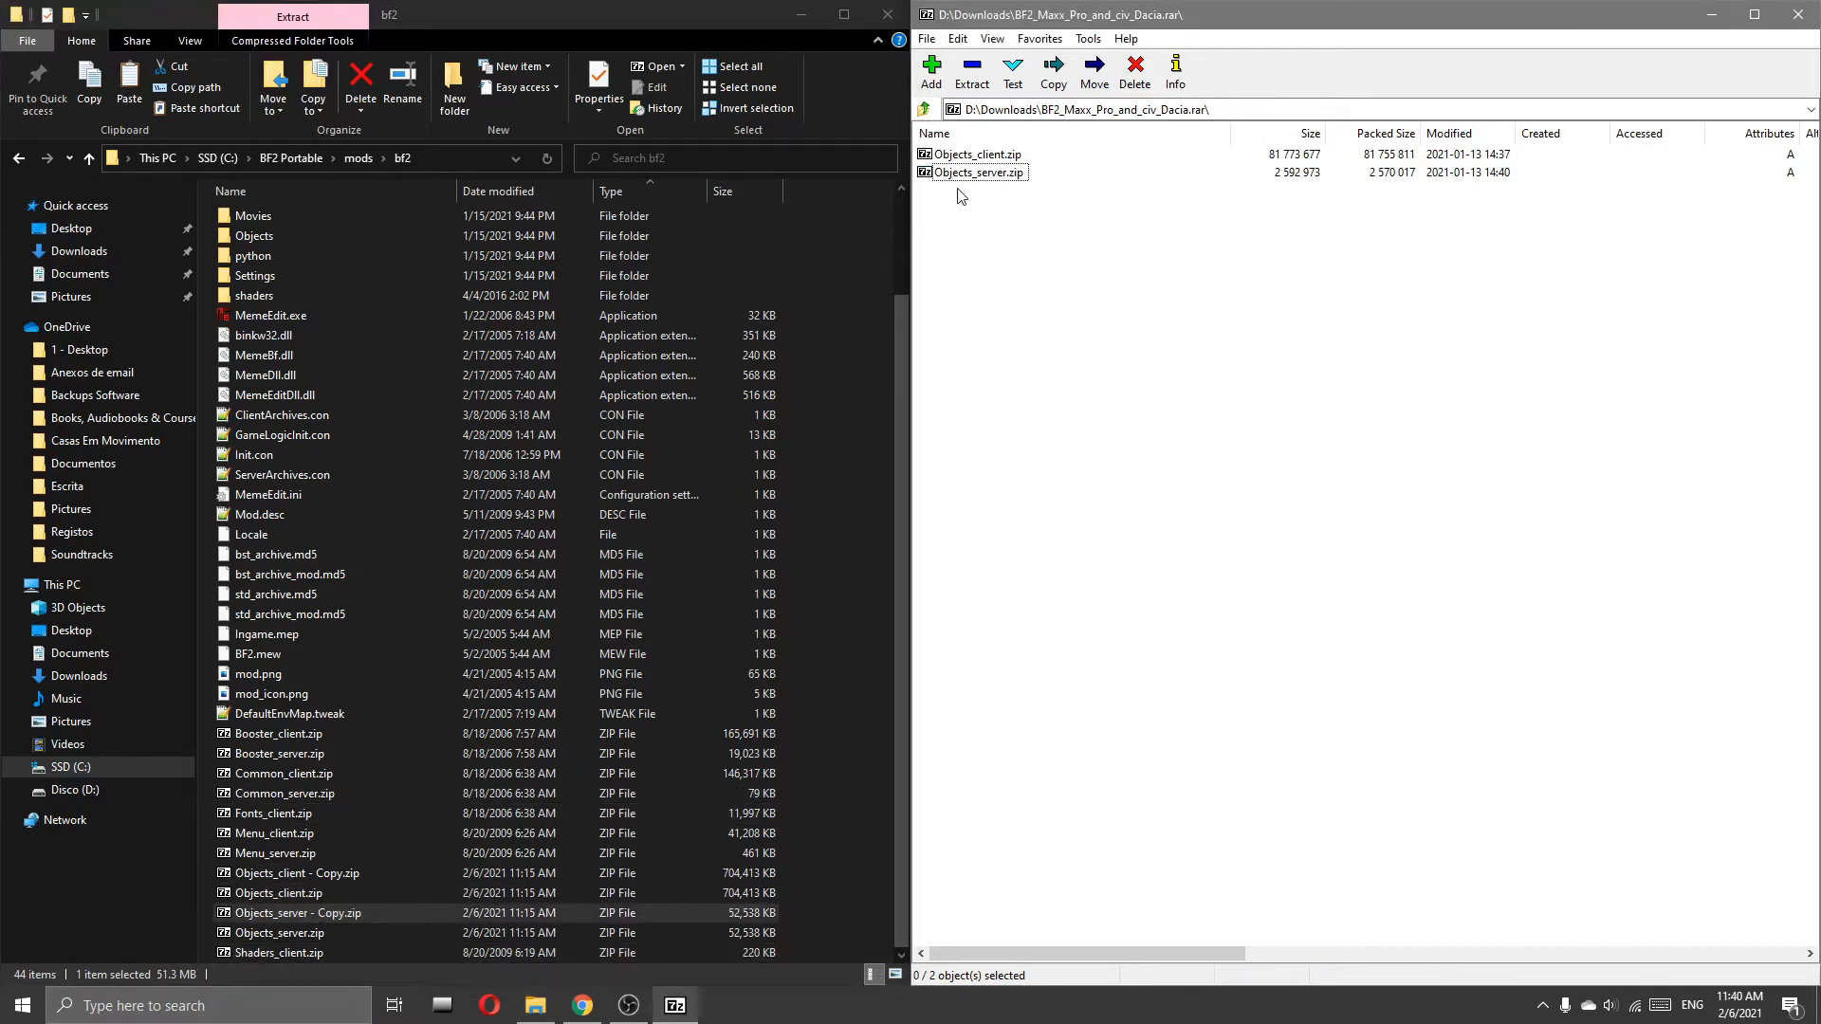
double_click(282, 894)
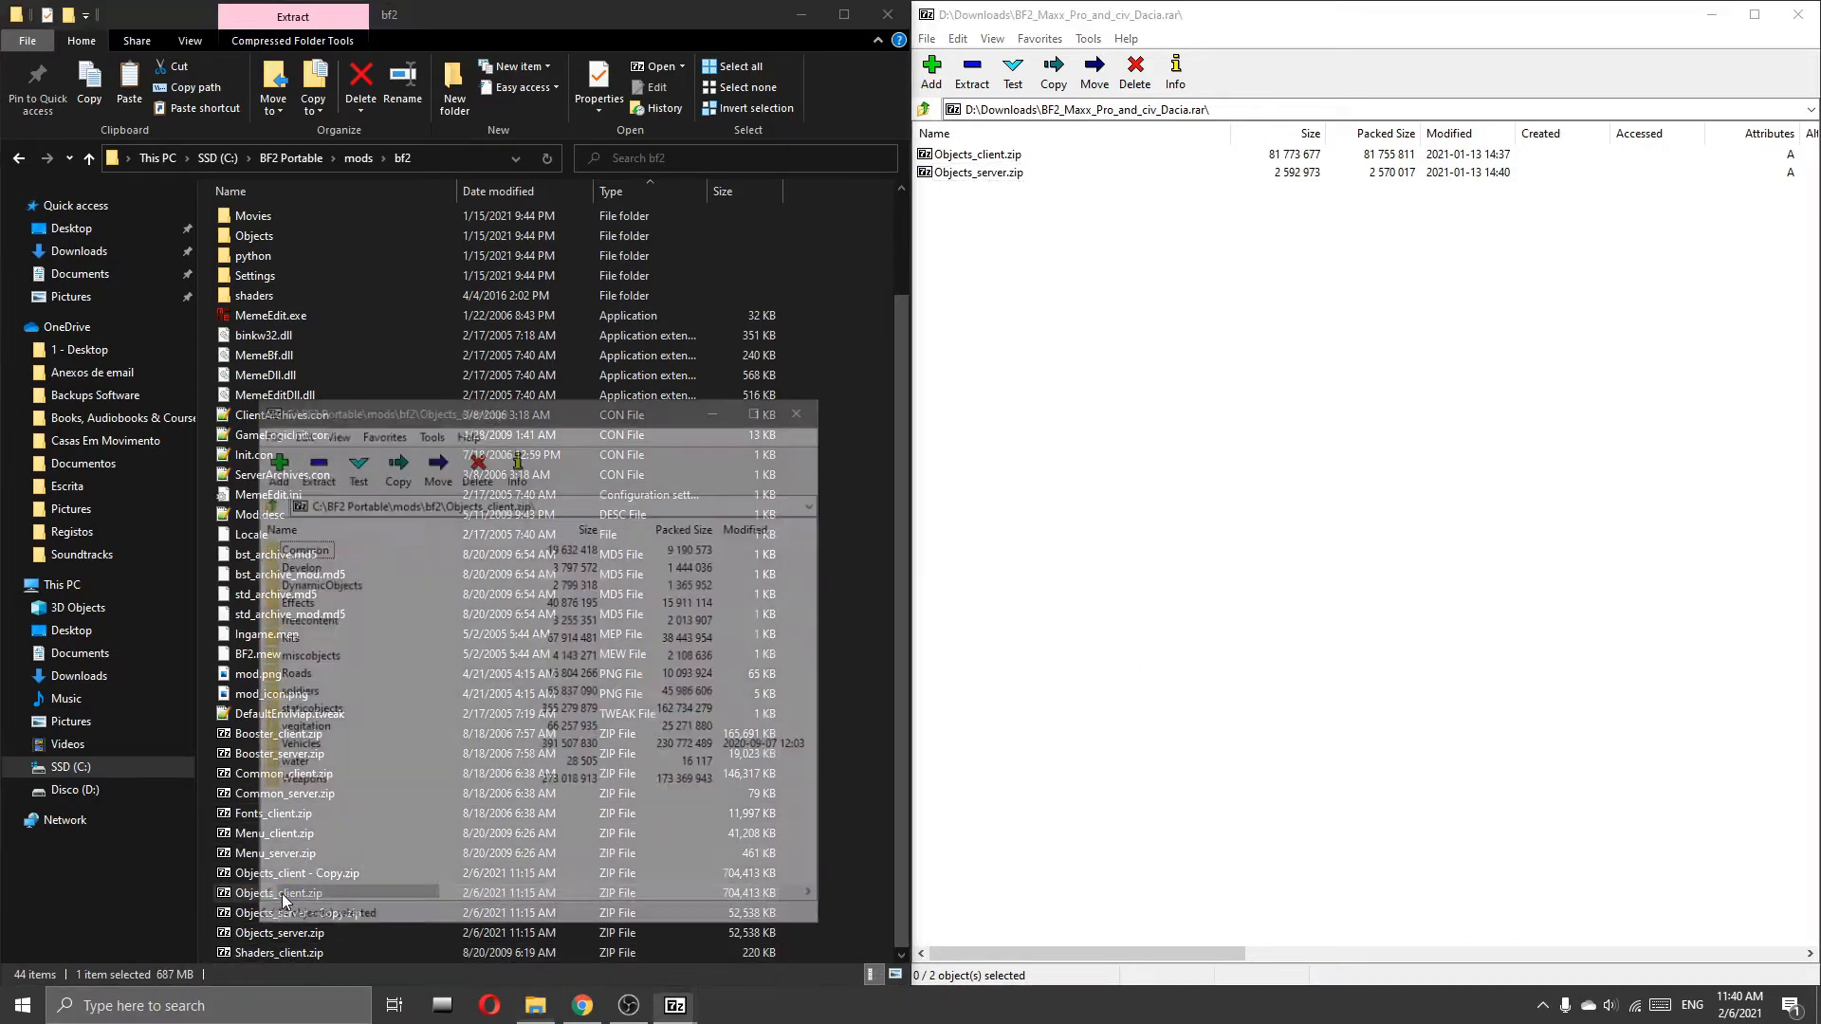
double_click(987, 160)
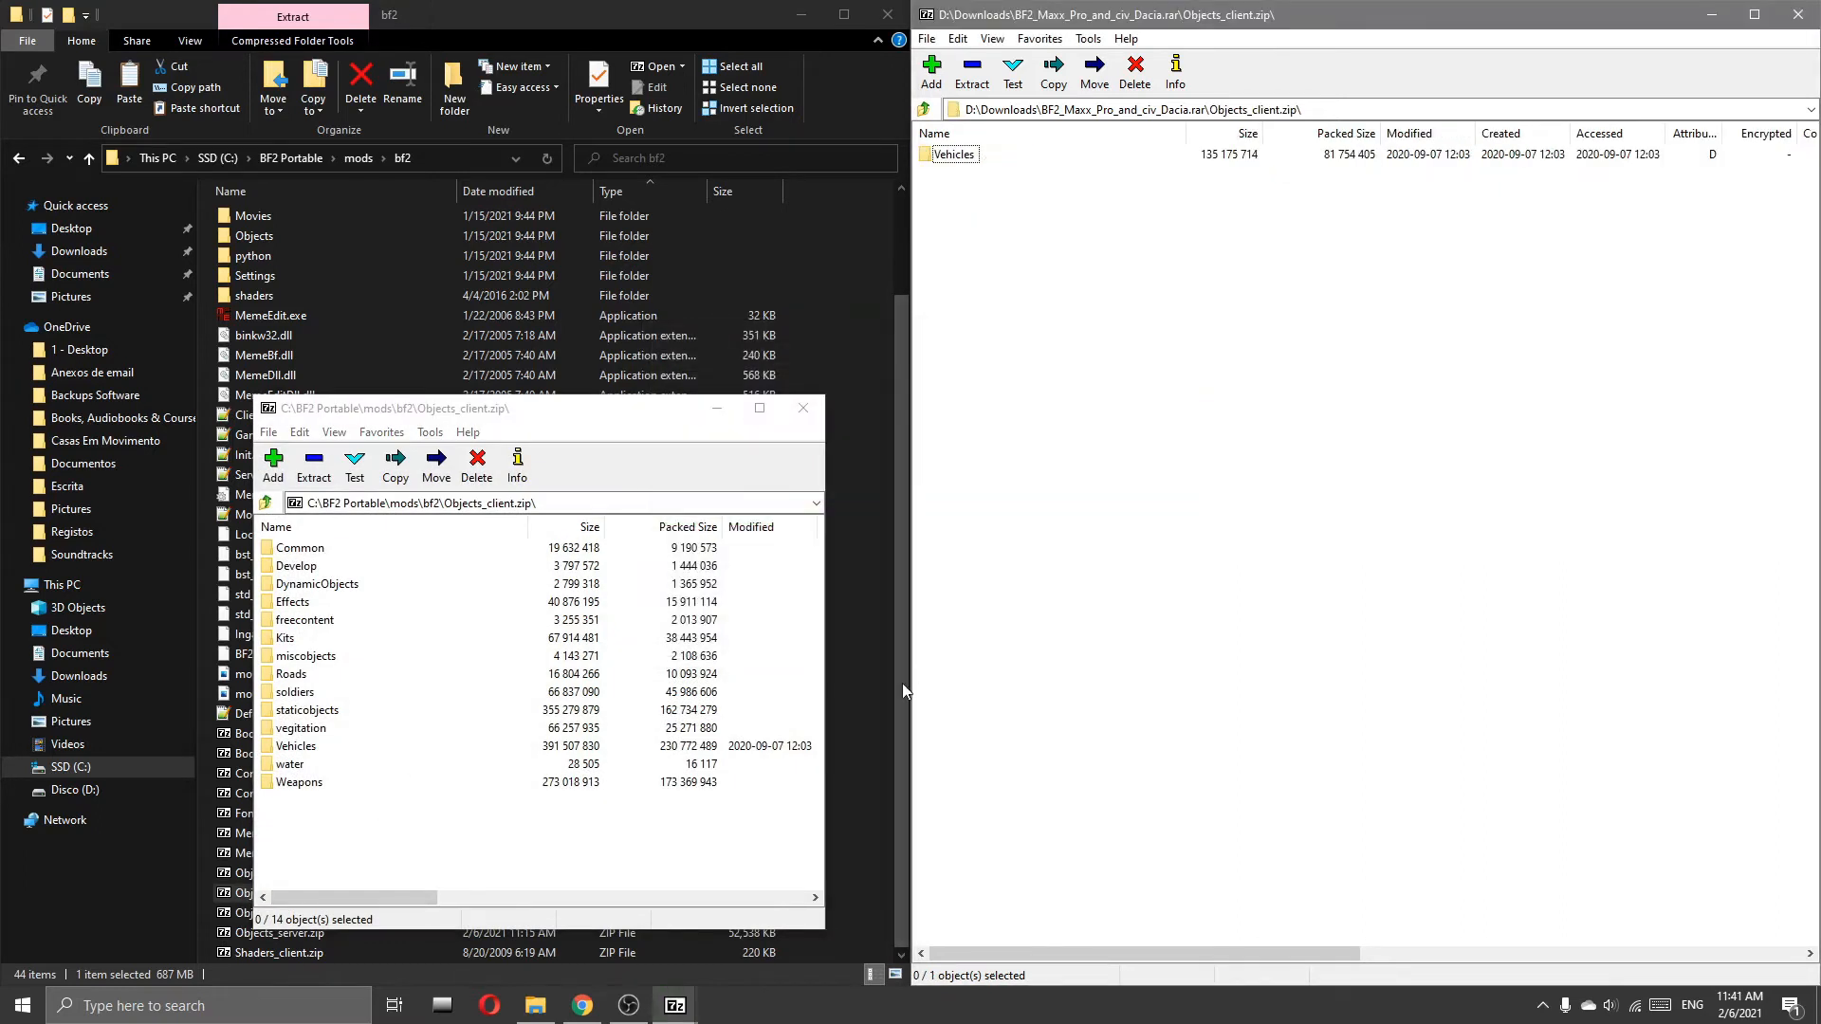
Step: Copy the Vehicles folder from the addon's Objects_client.zip into the root of the game's Objects_client.zip and confirm the copy
click(962, 155)
drag(858, 748, 1143, 218)
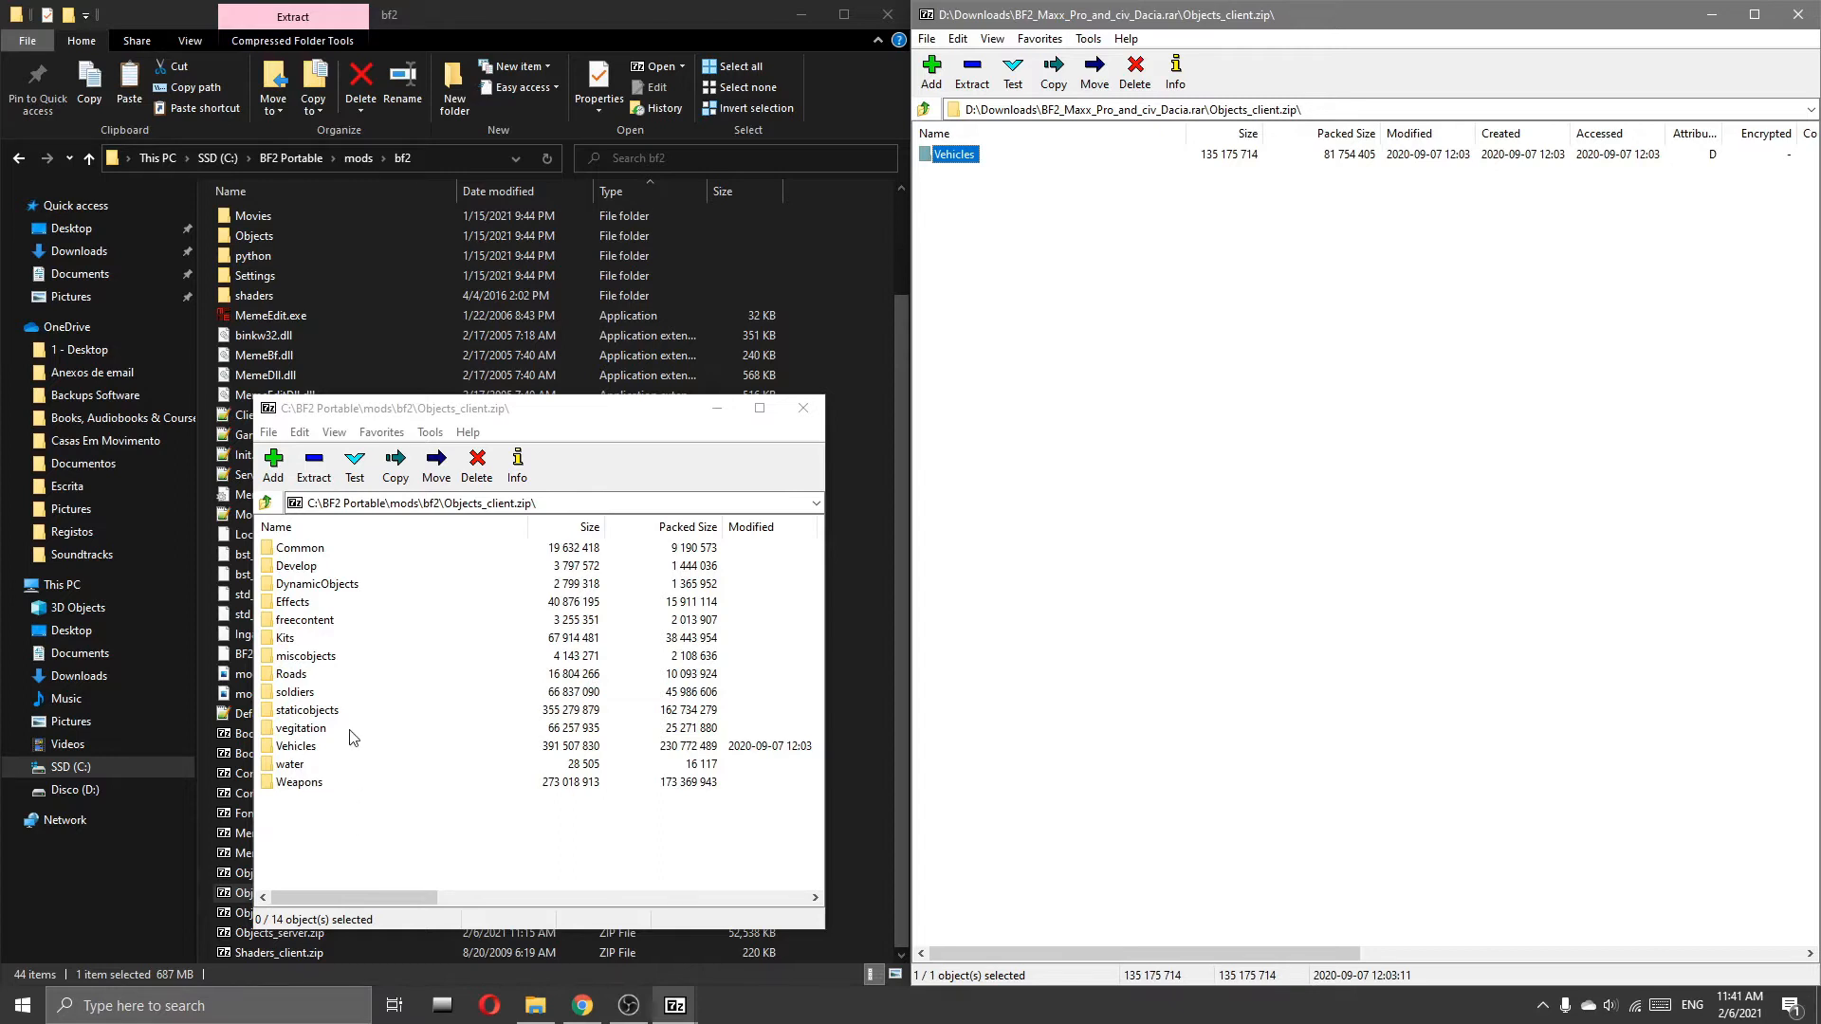
click(316, 746)
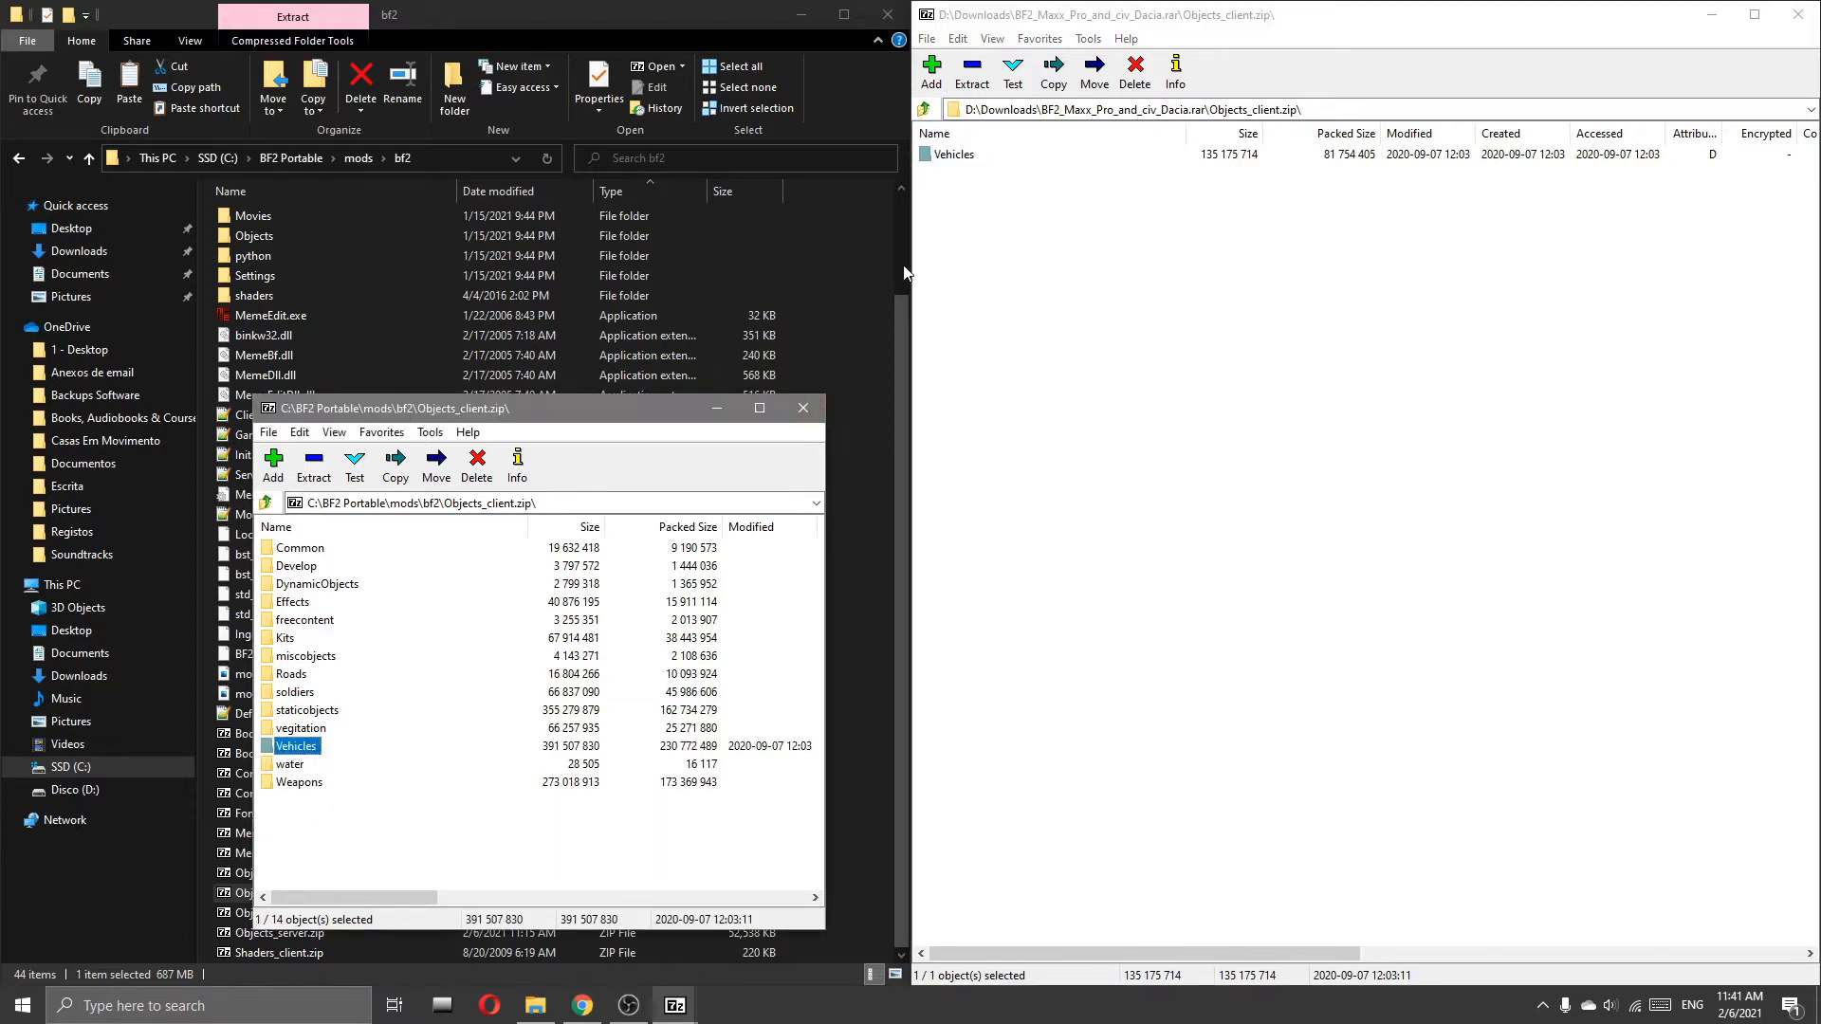
drag(968, 156, 978, 329)
drag(557, 844, 556, 844)
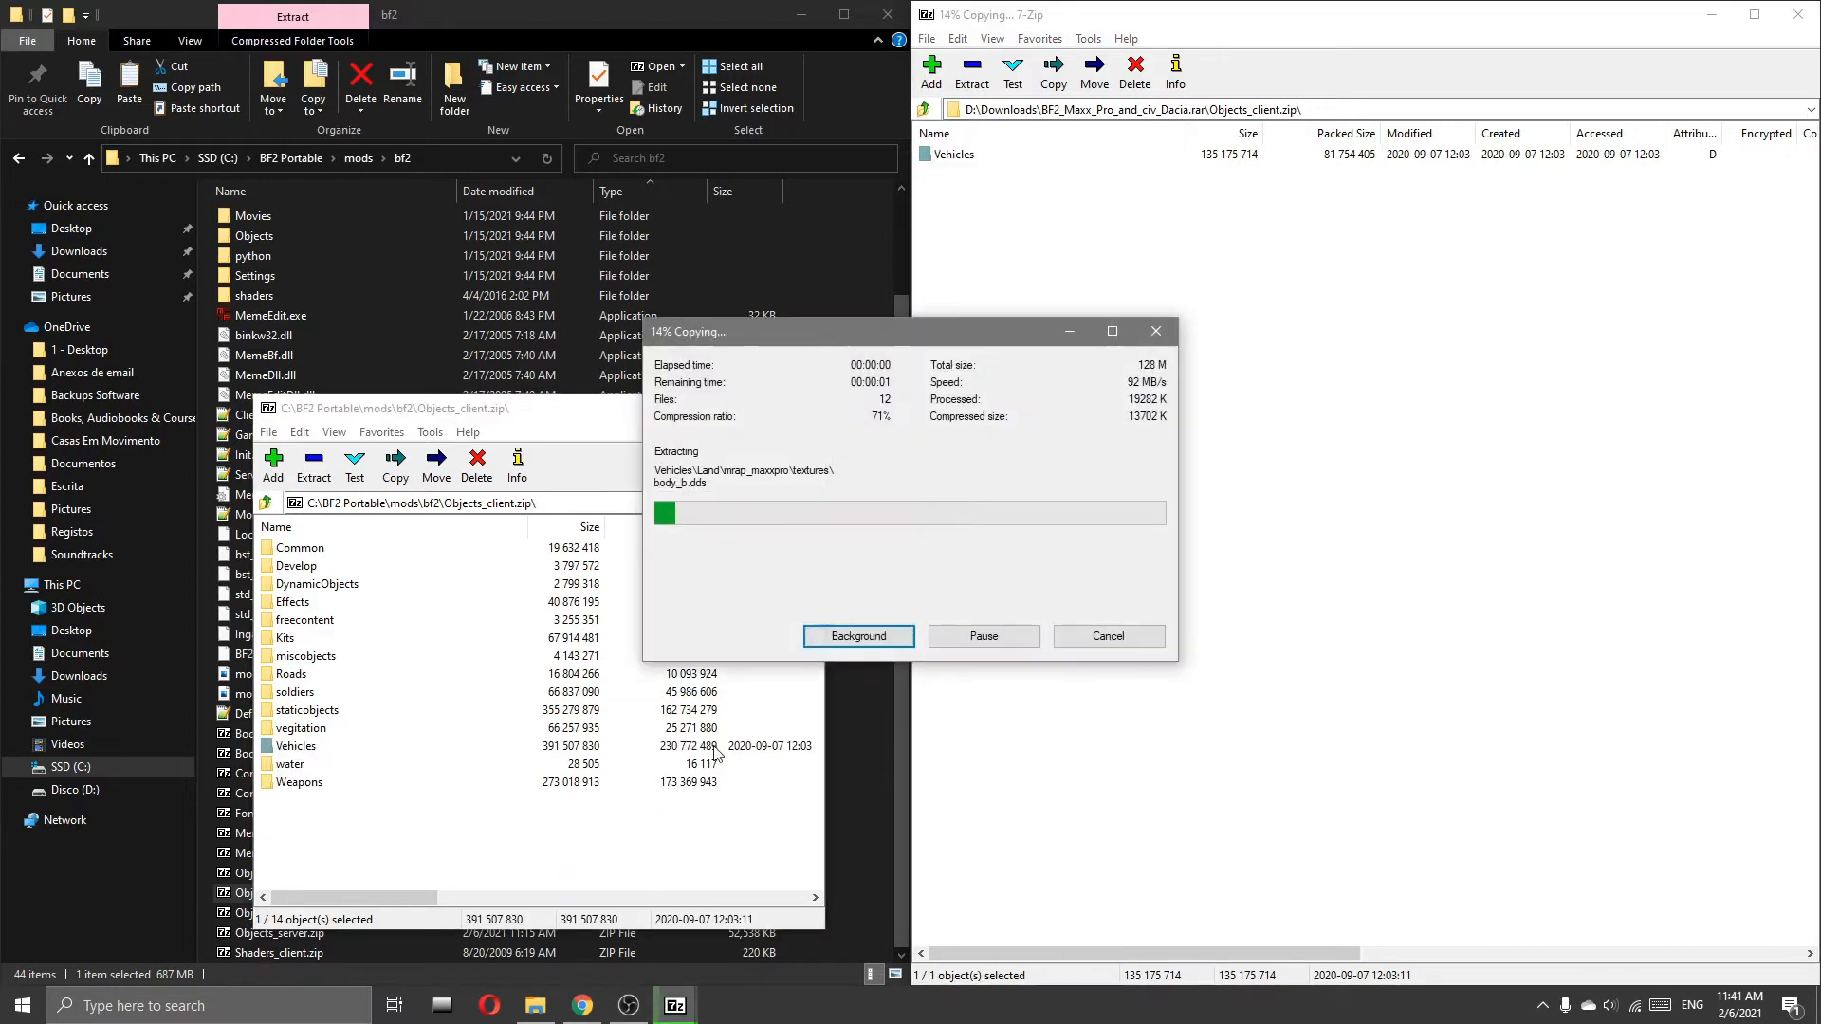
click(856, 567)
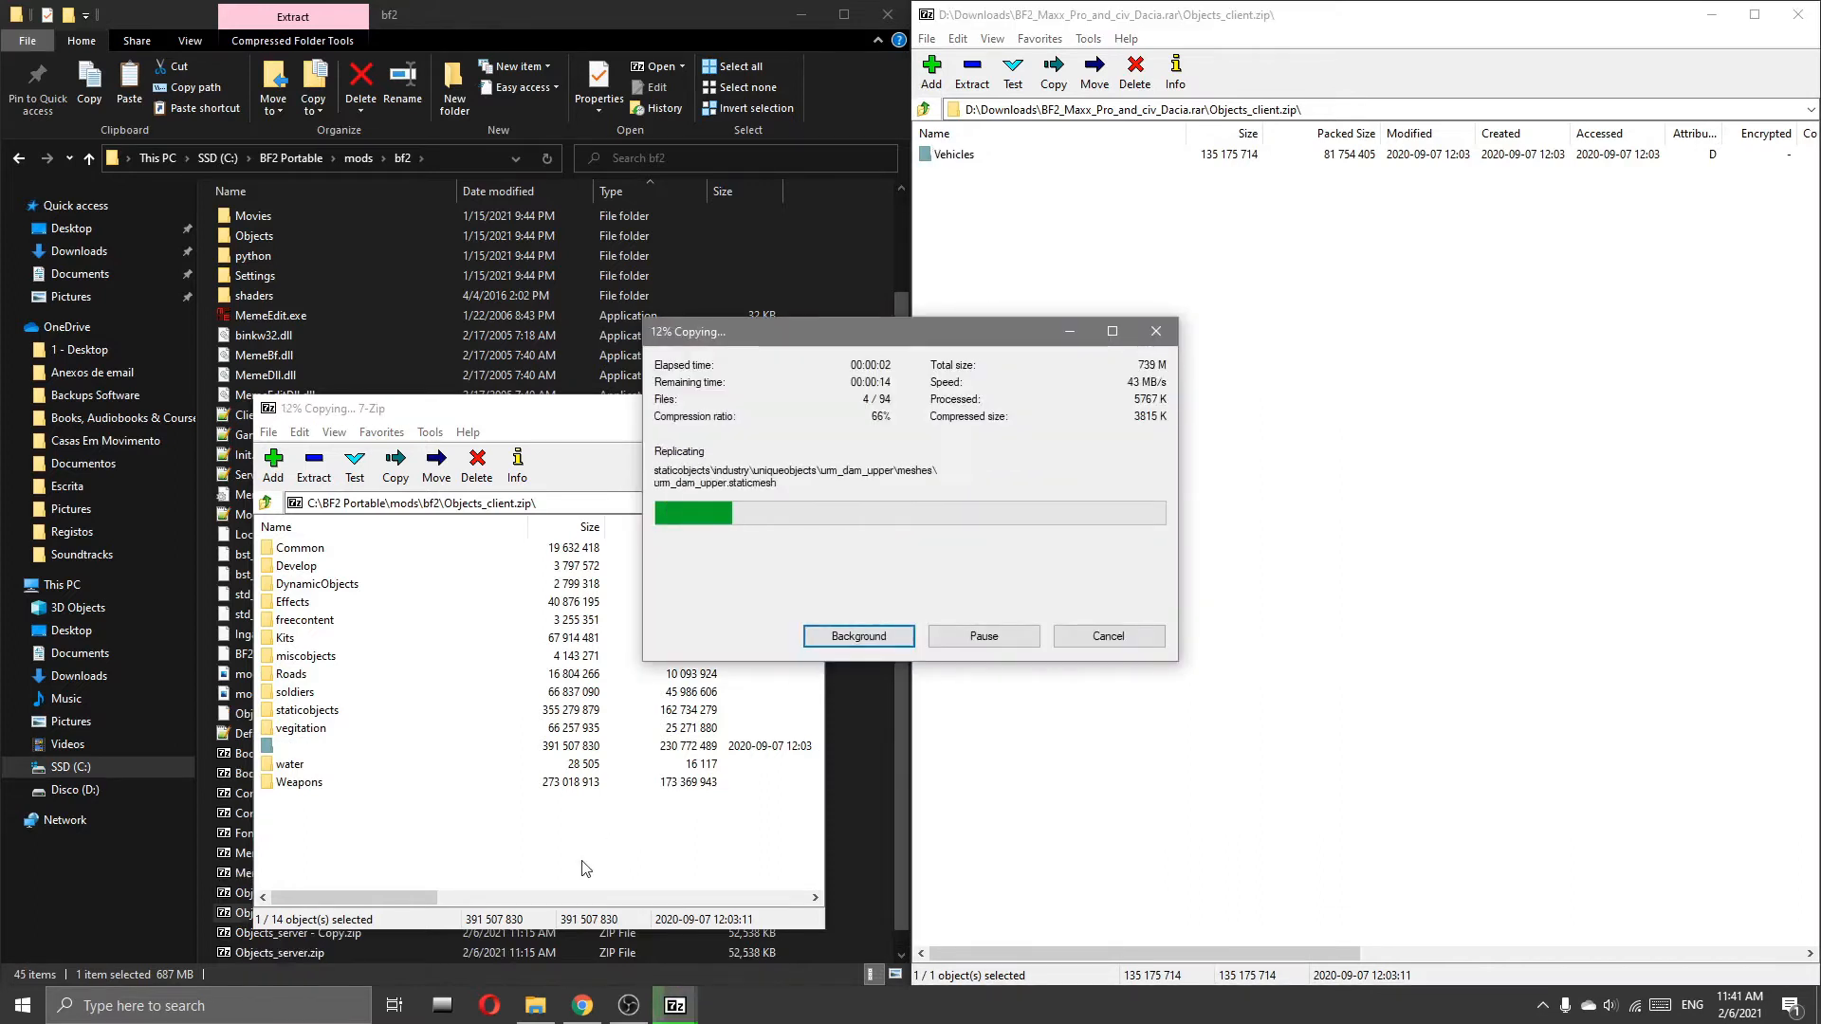
Step: Close the game's Objects_client.zip and open Objects_server.zip from both the addon archive and the bf2 folder
click(267, 504)
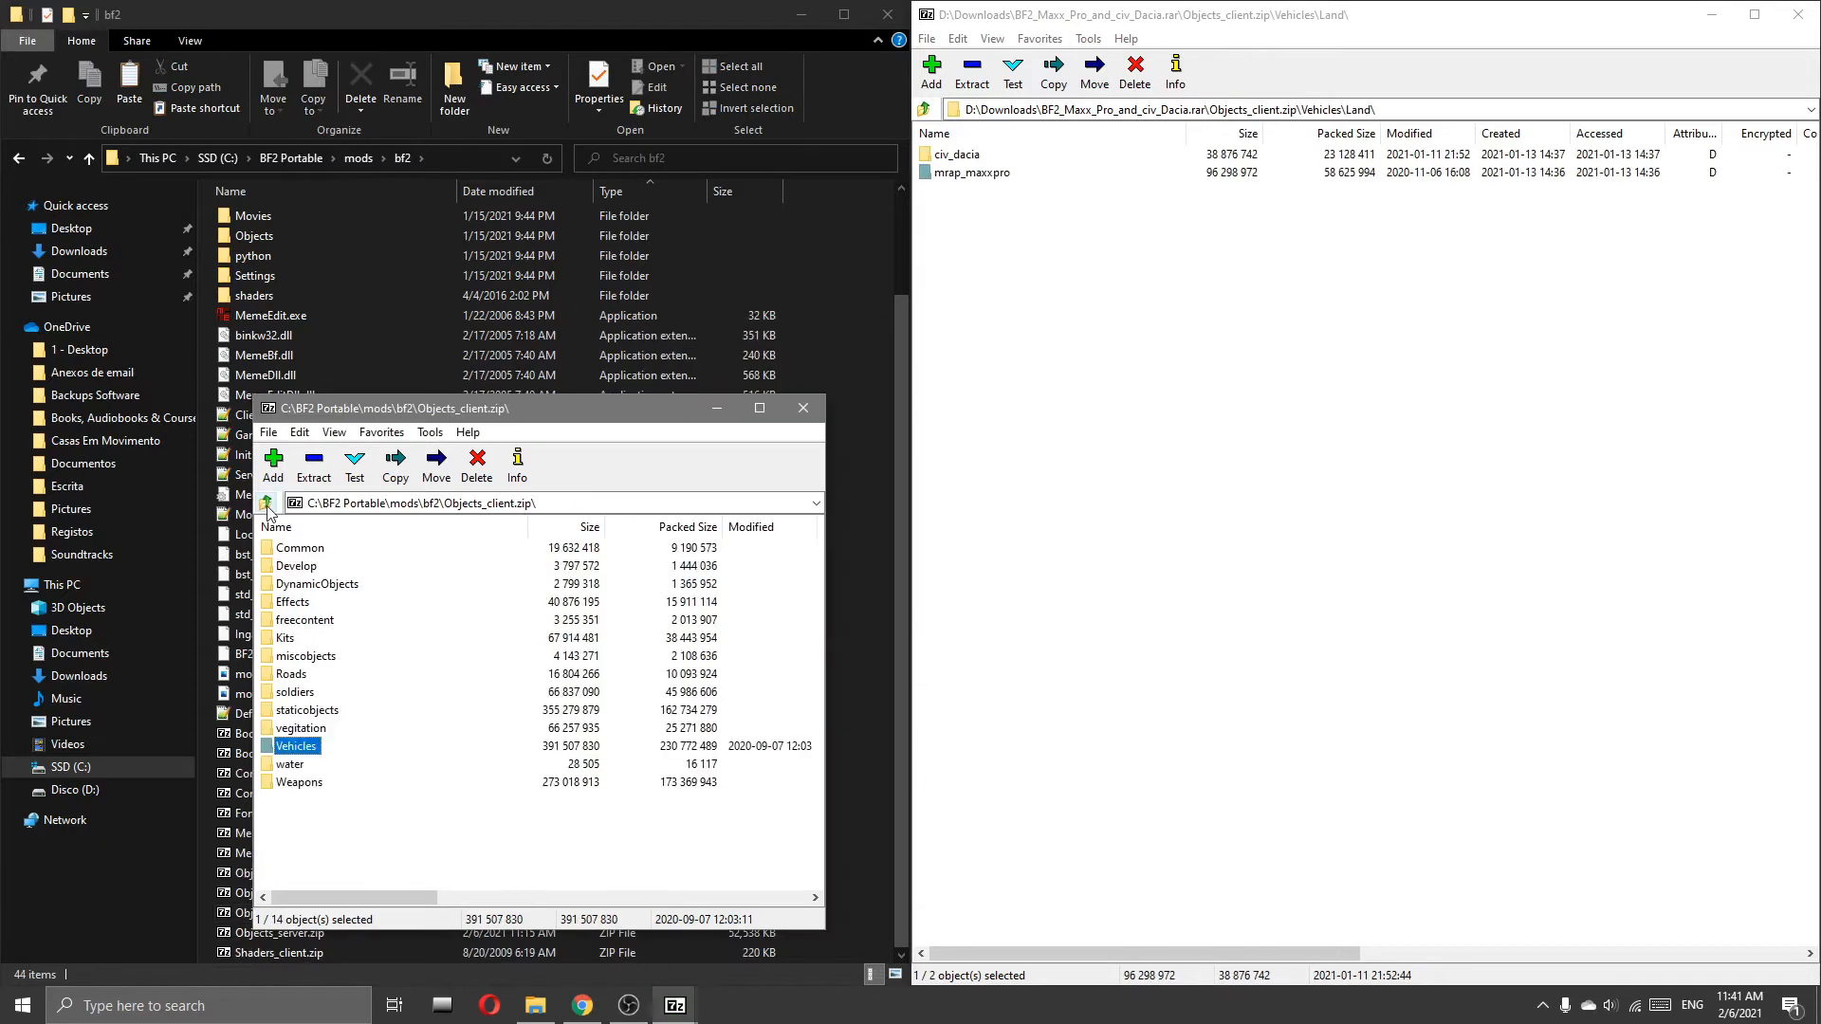
click(803, 409)
click(927, 112)
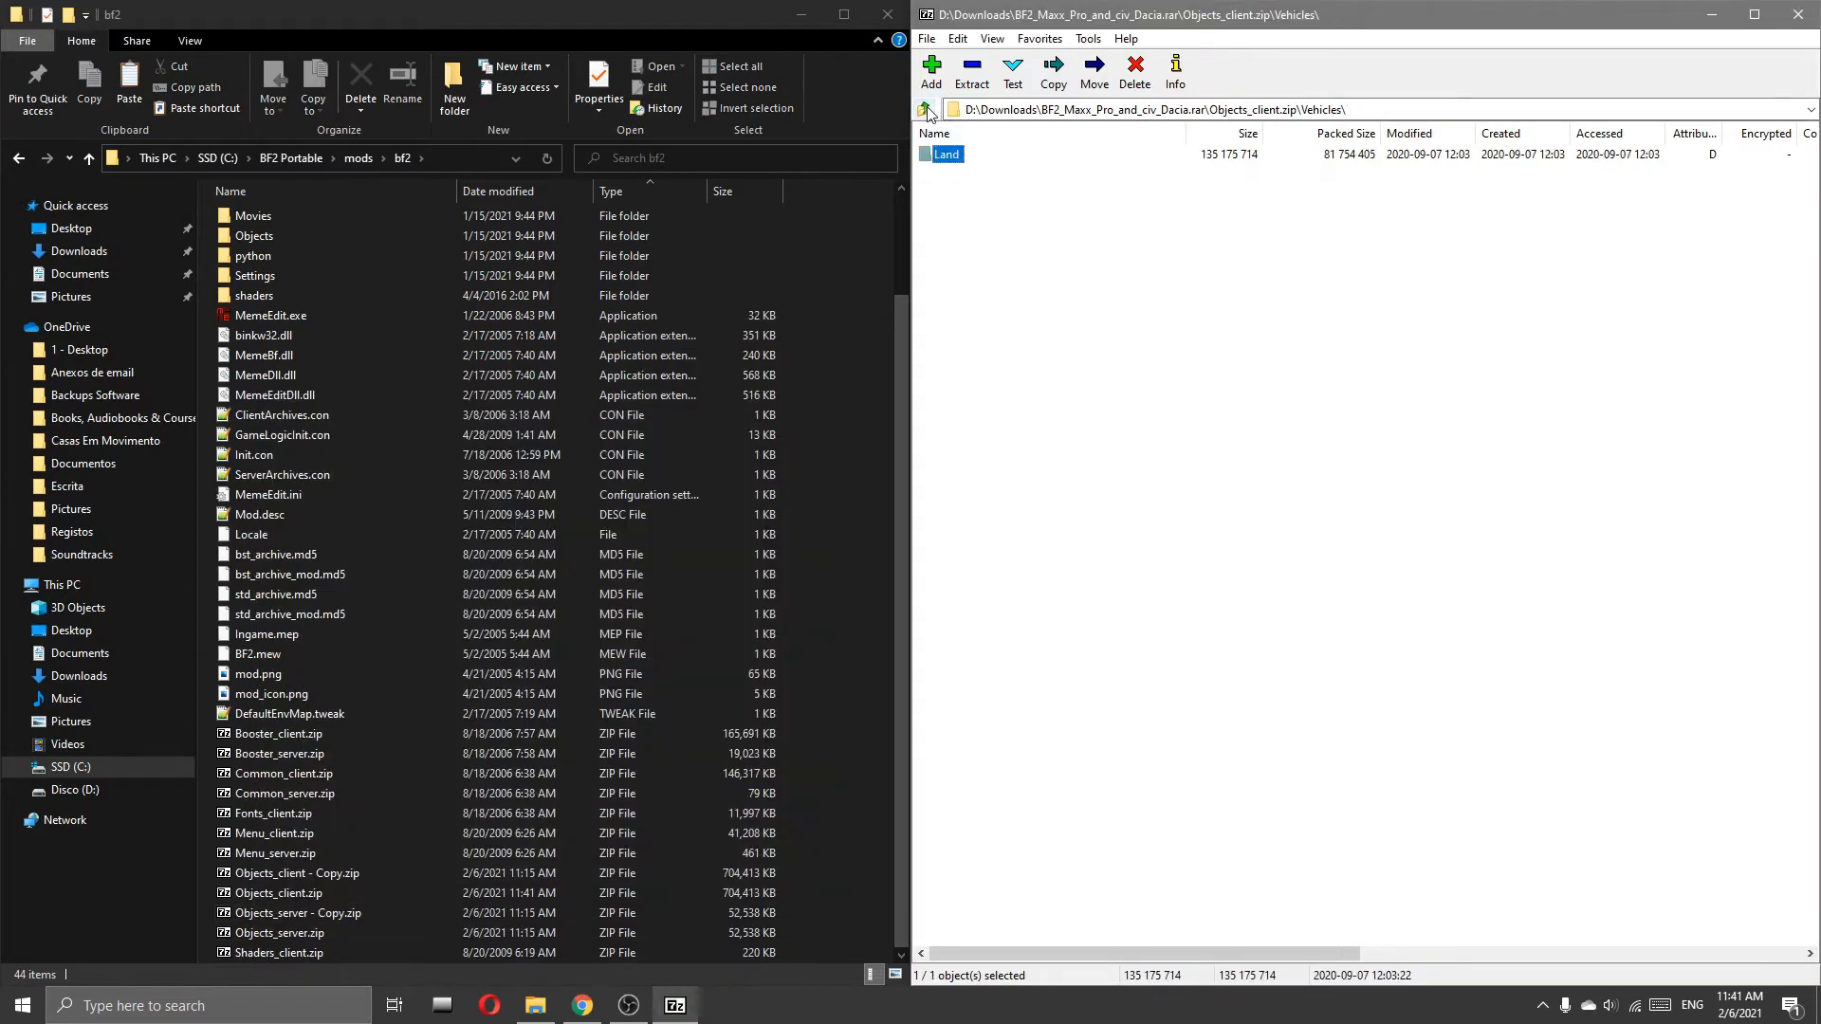
click(928, 112)
click(927, 112)
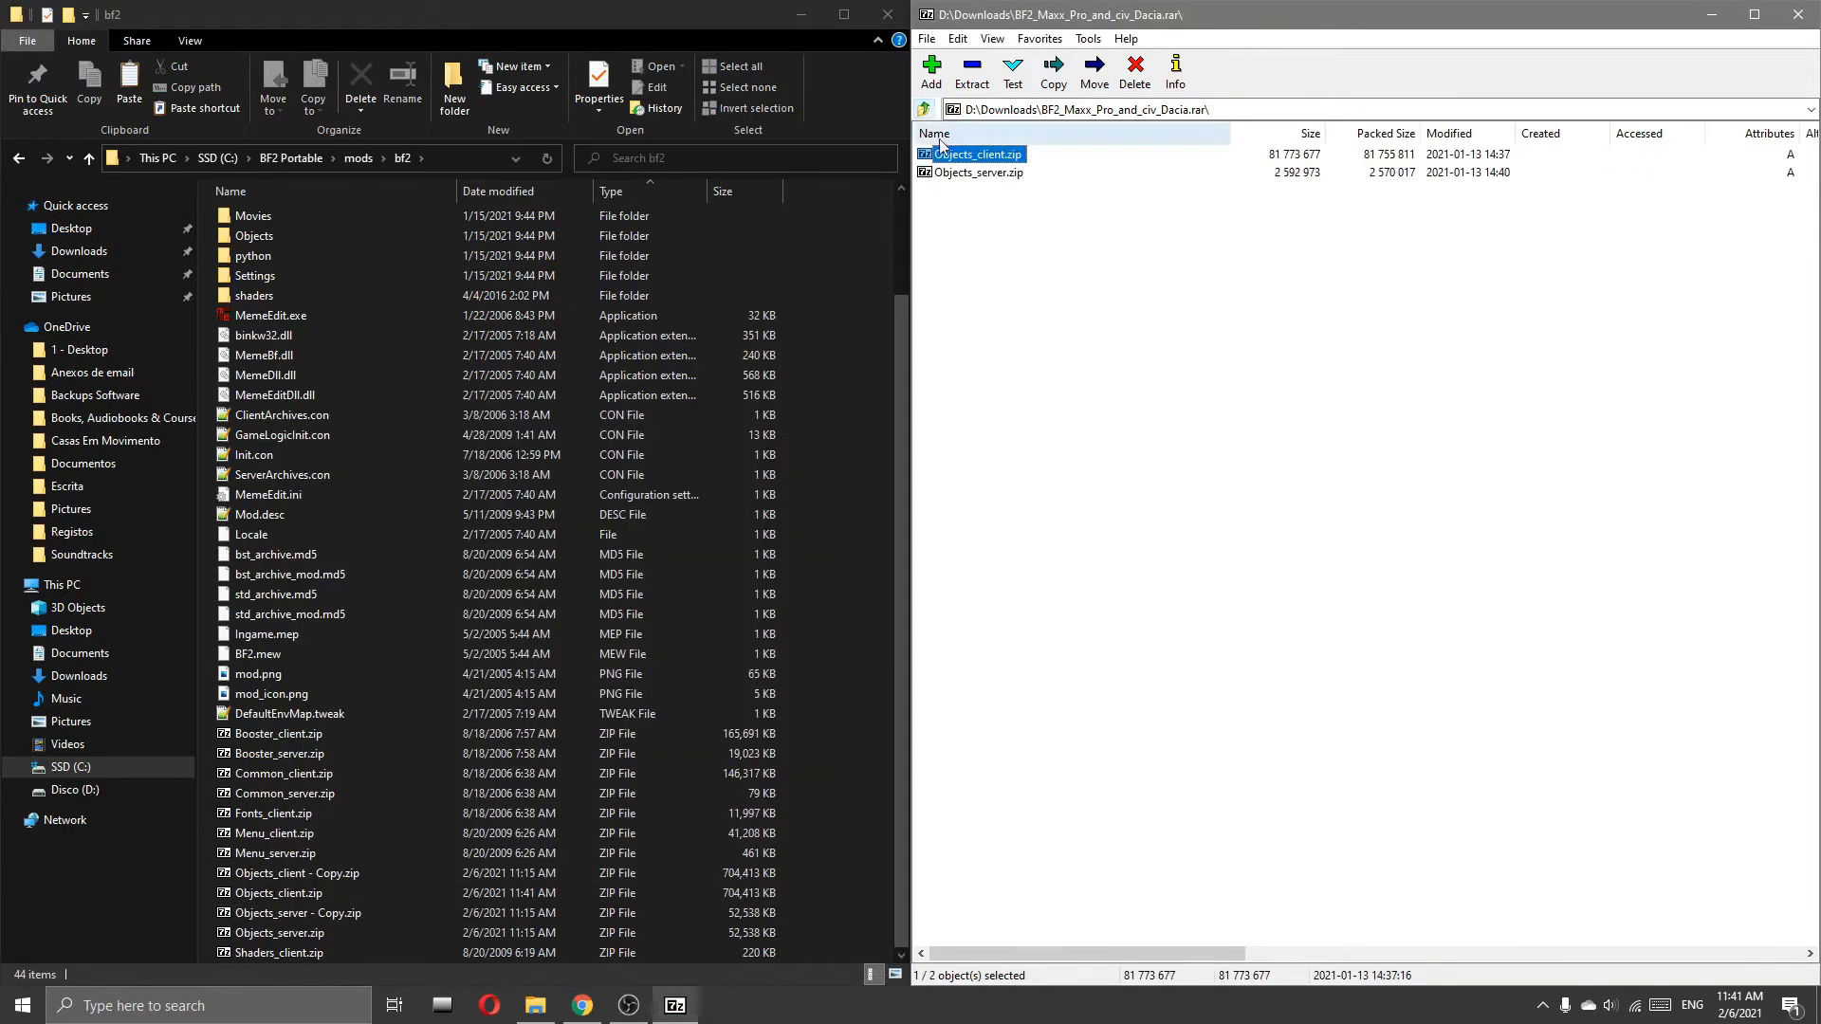
double_click(991, 173)
click(310, 937)
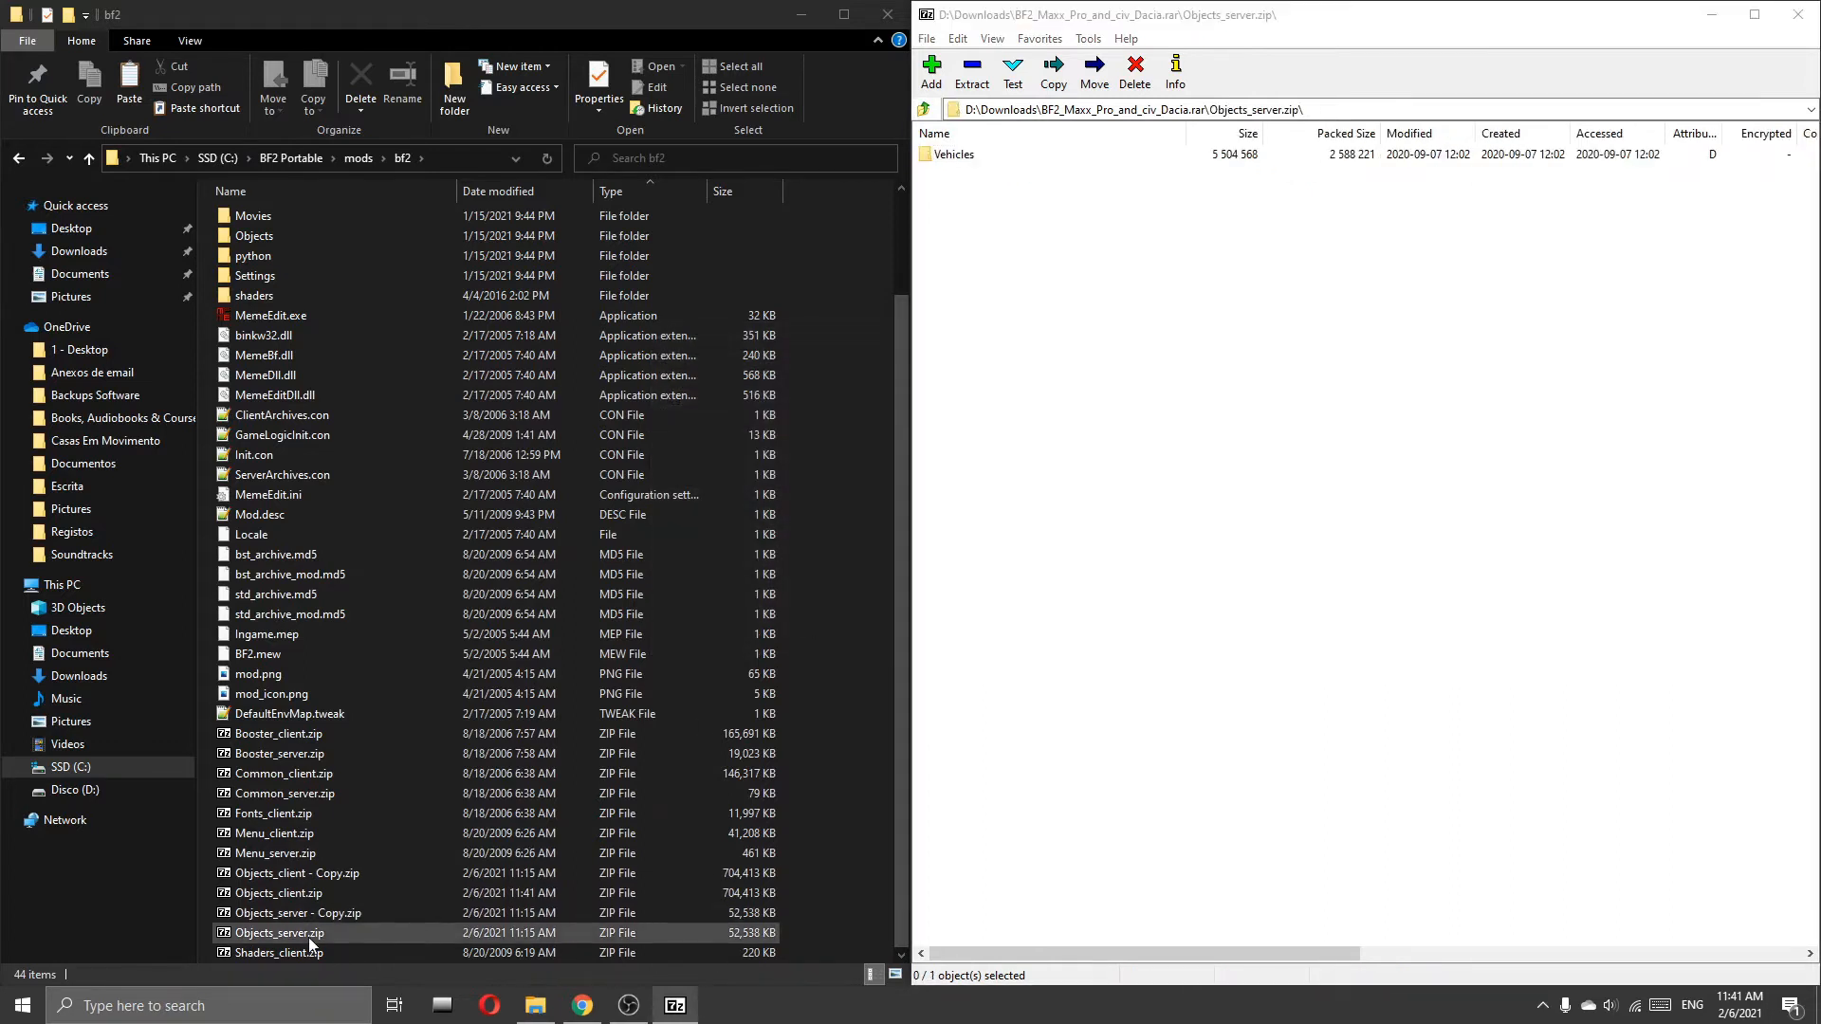
double_click(309, 937)
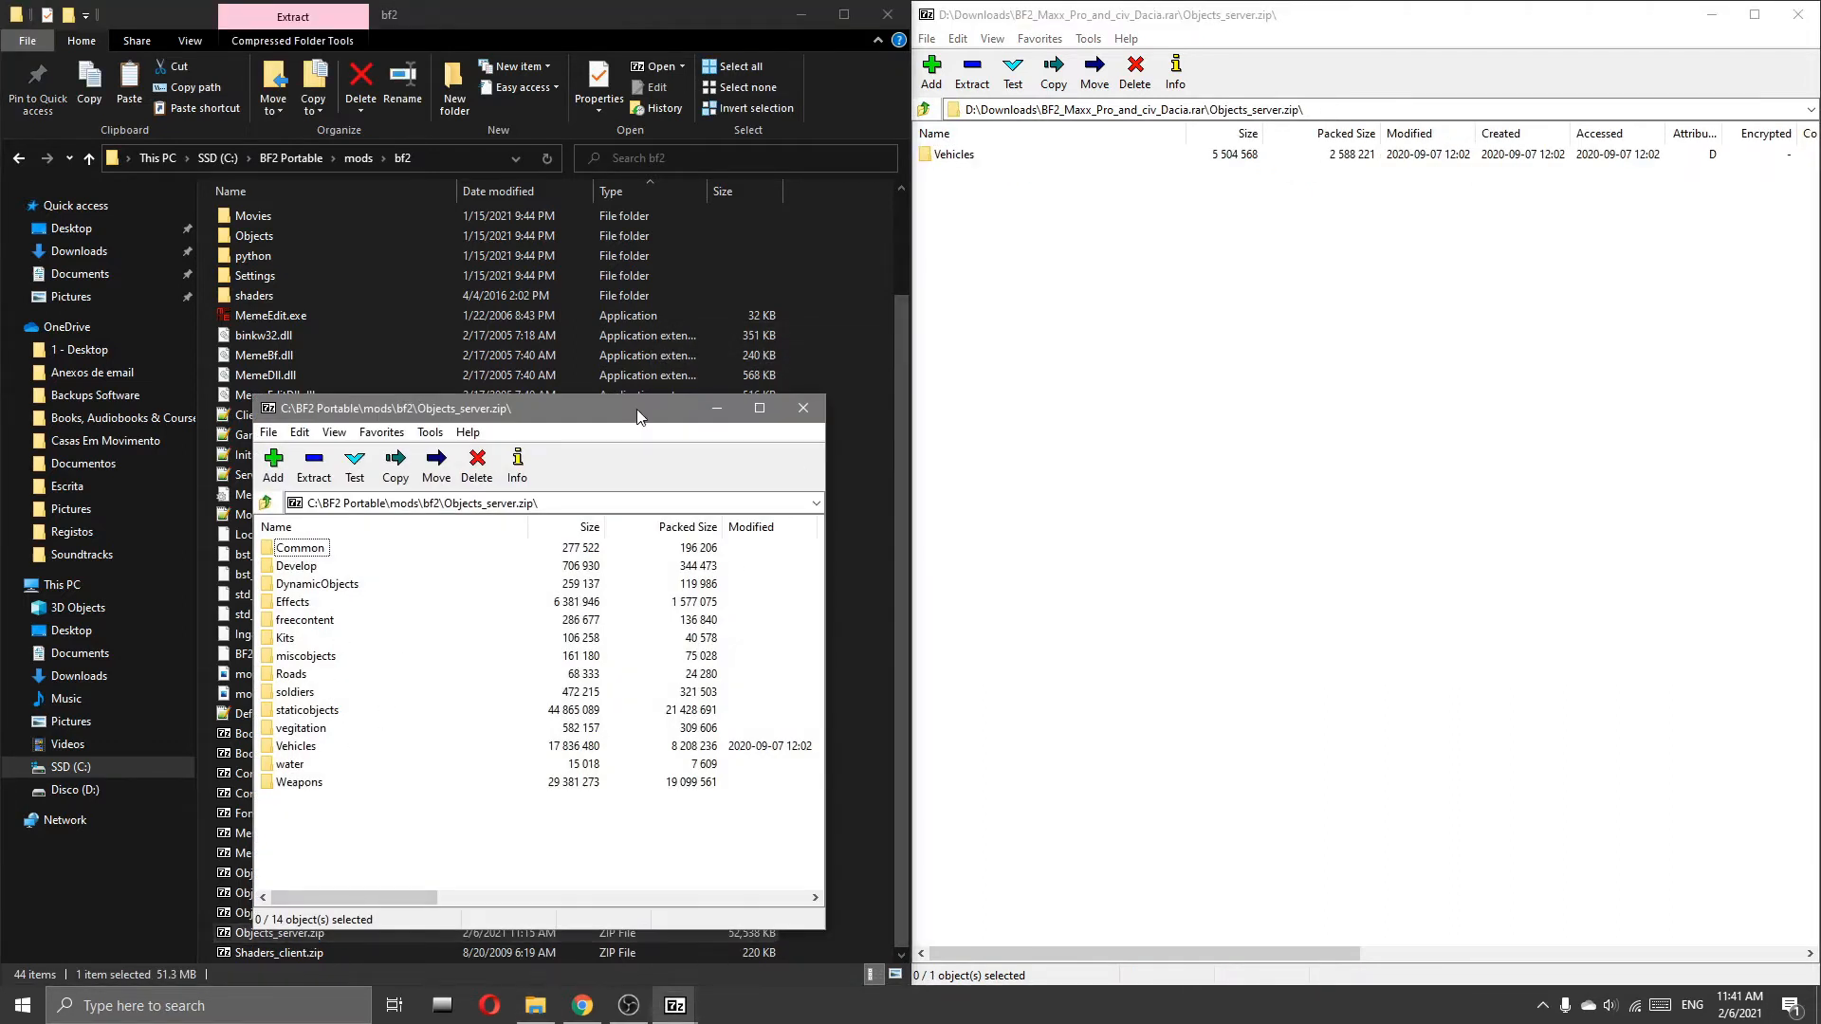
Step: Copy the Vehicles folder from the addon's Objects_server.zip into the root of the game's Objects_server.zip and confirm the copy
click(318, 745)
click(956, 154)
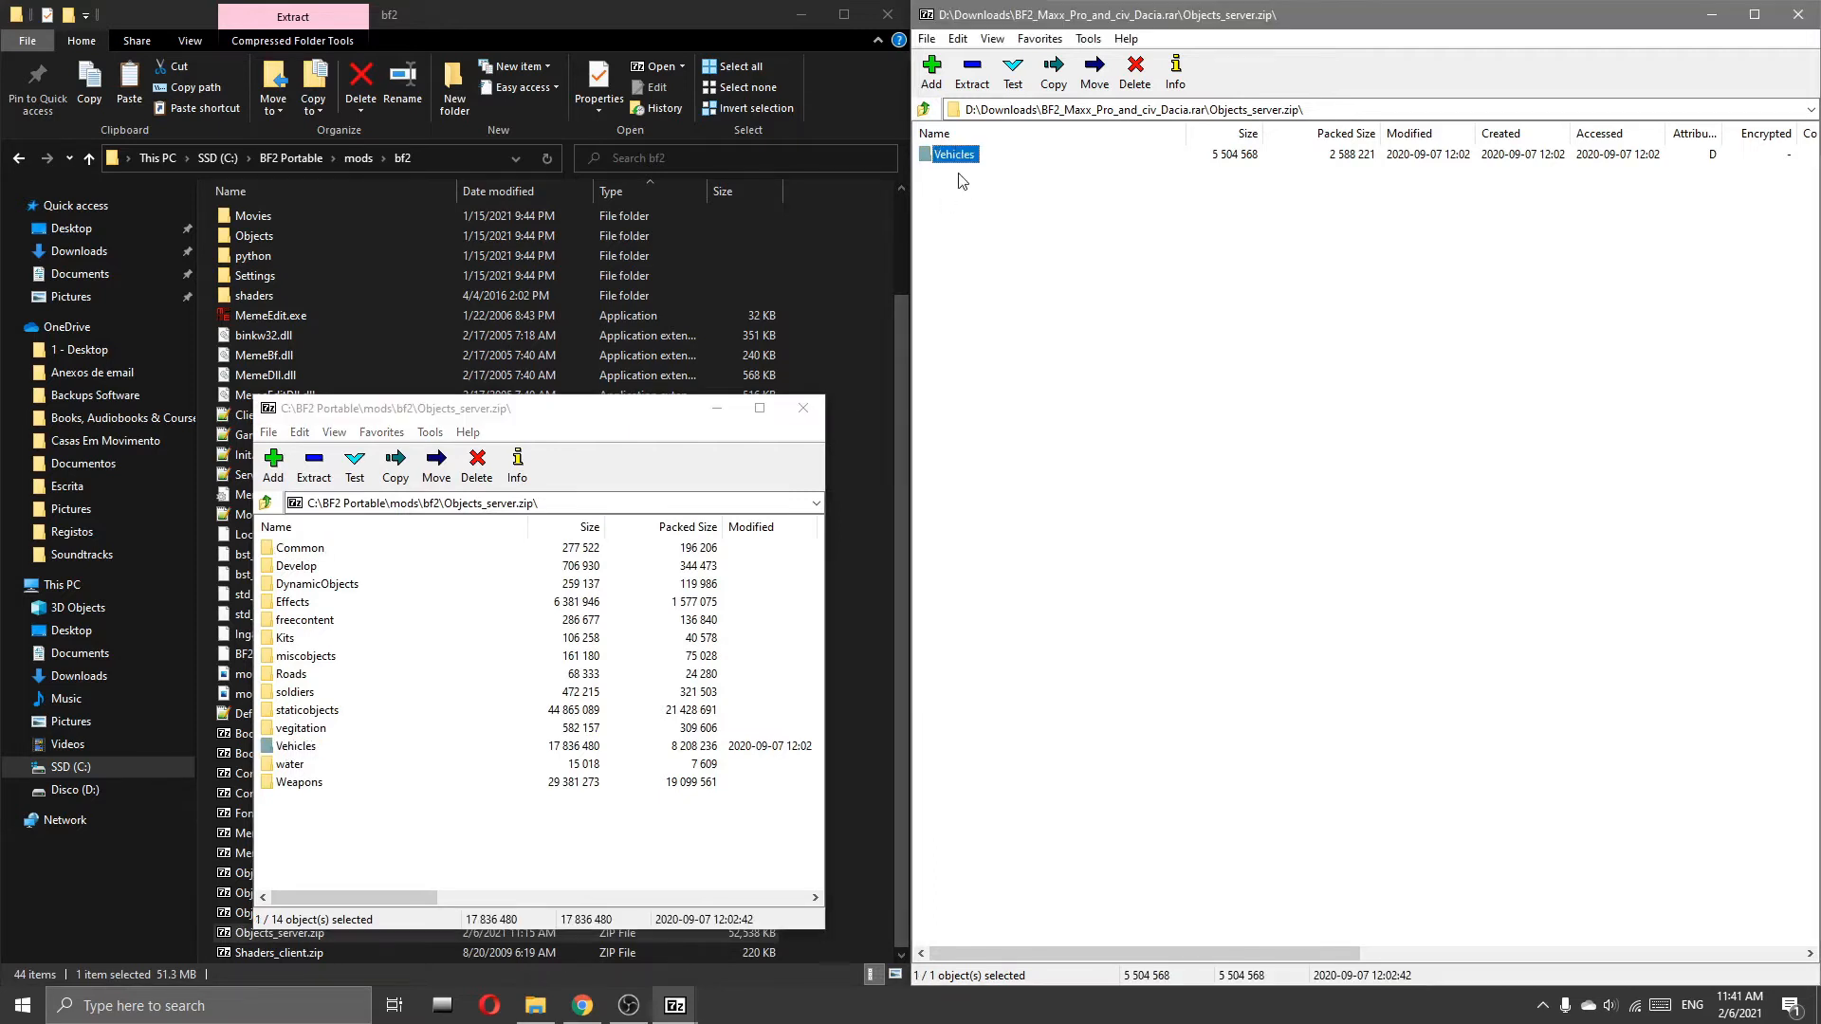
drag(961, 163, 632, 829)
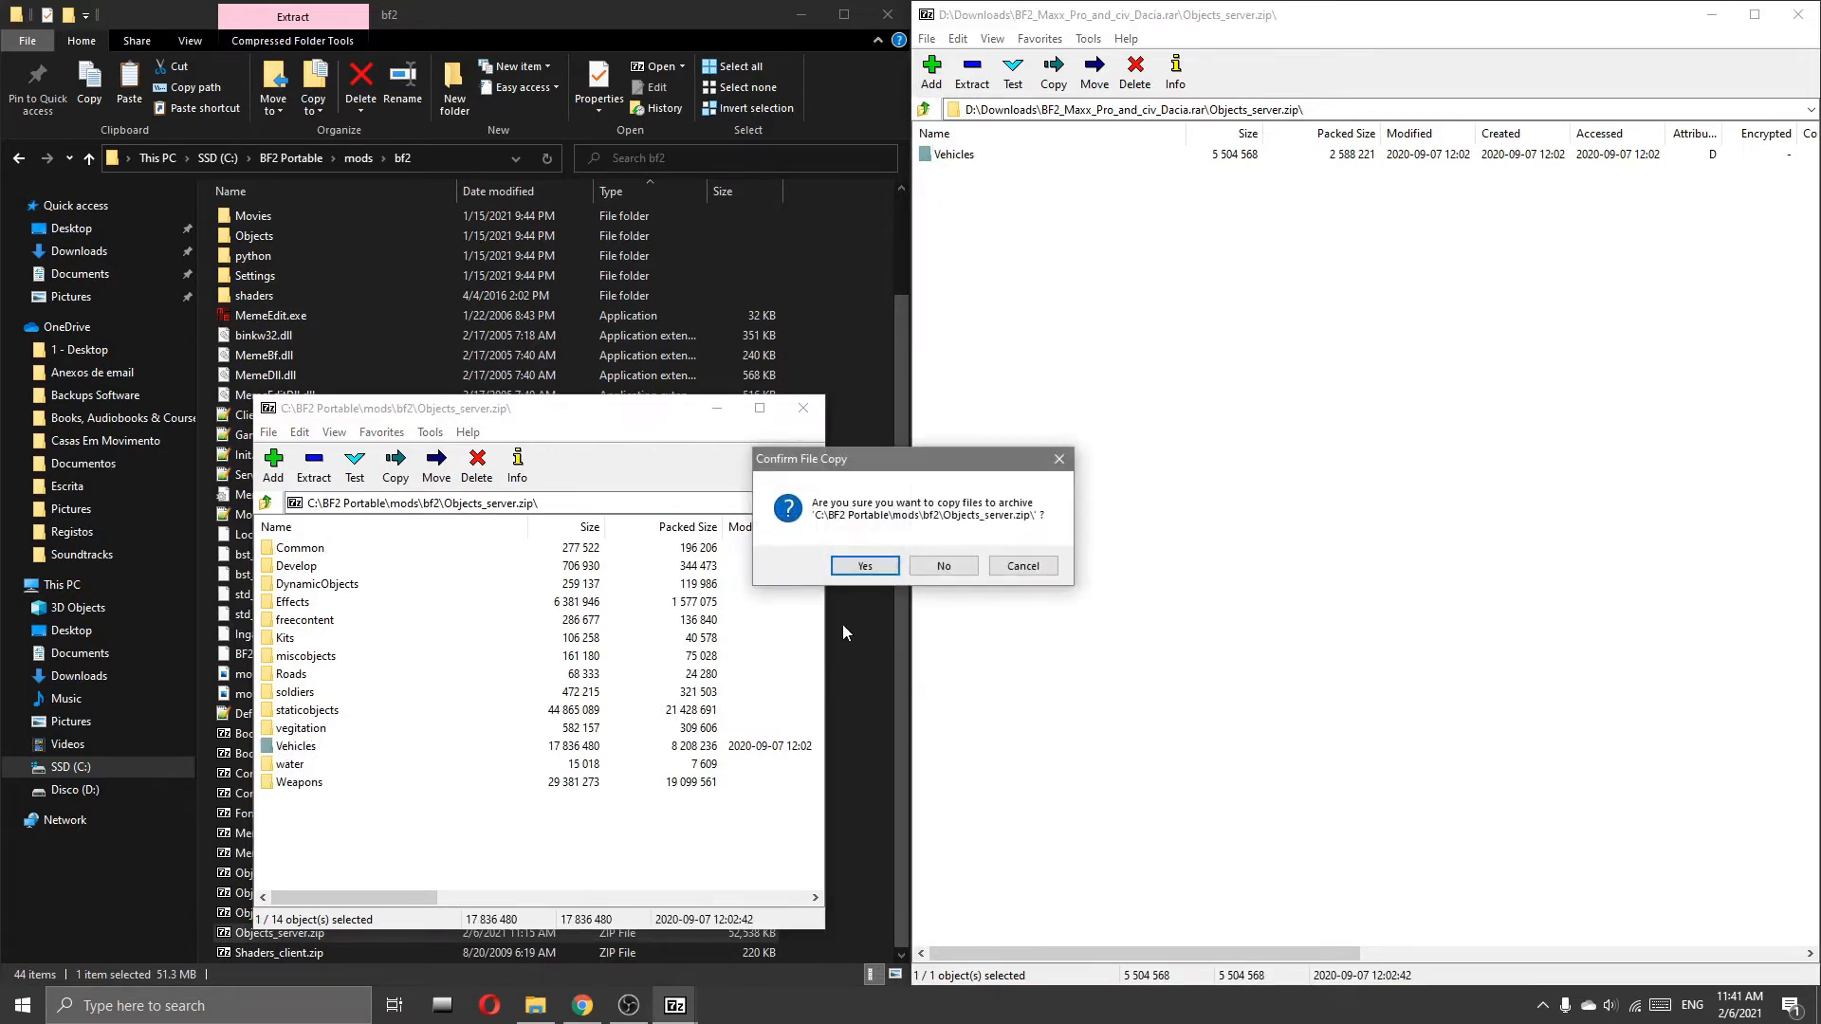
click(865, 567)
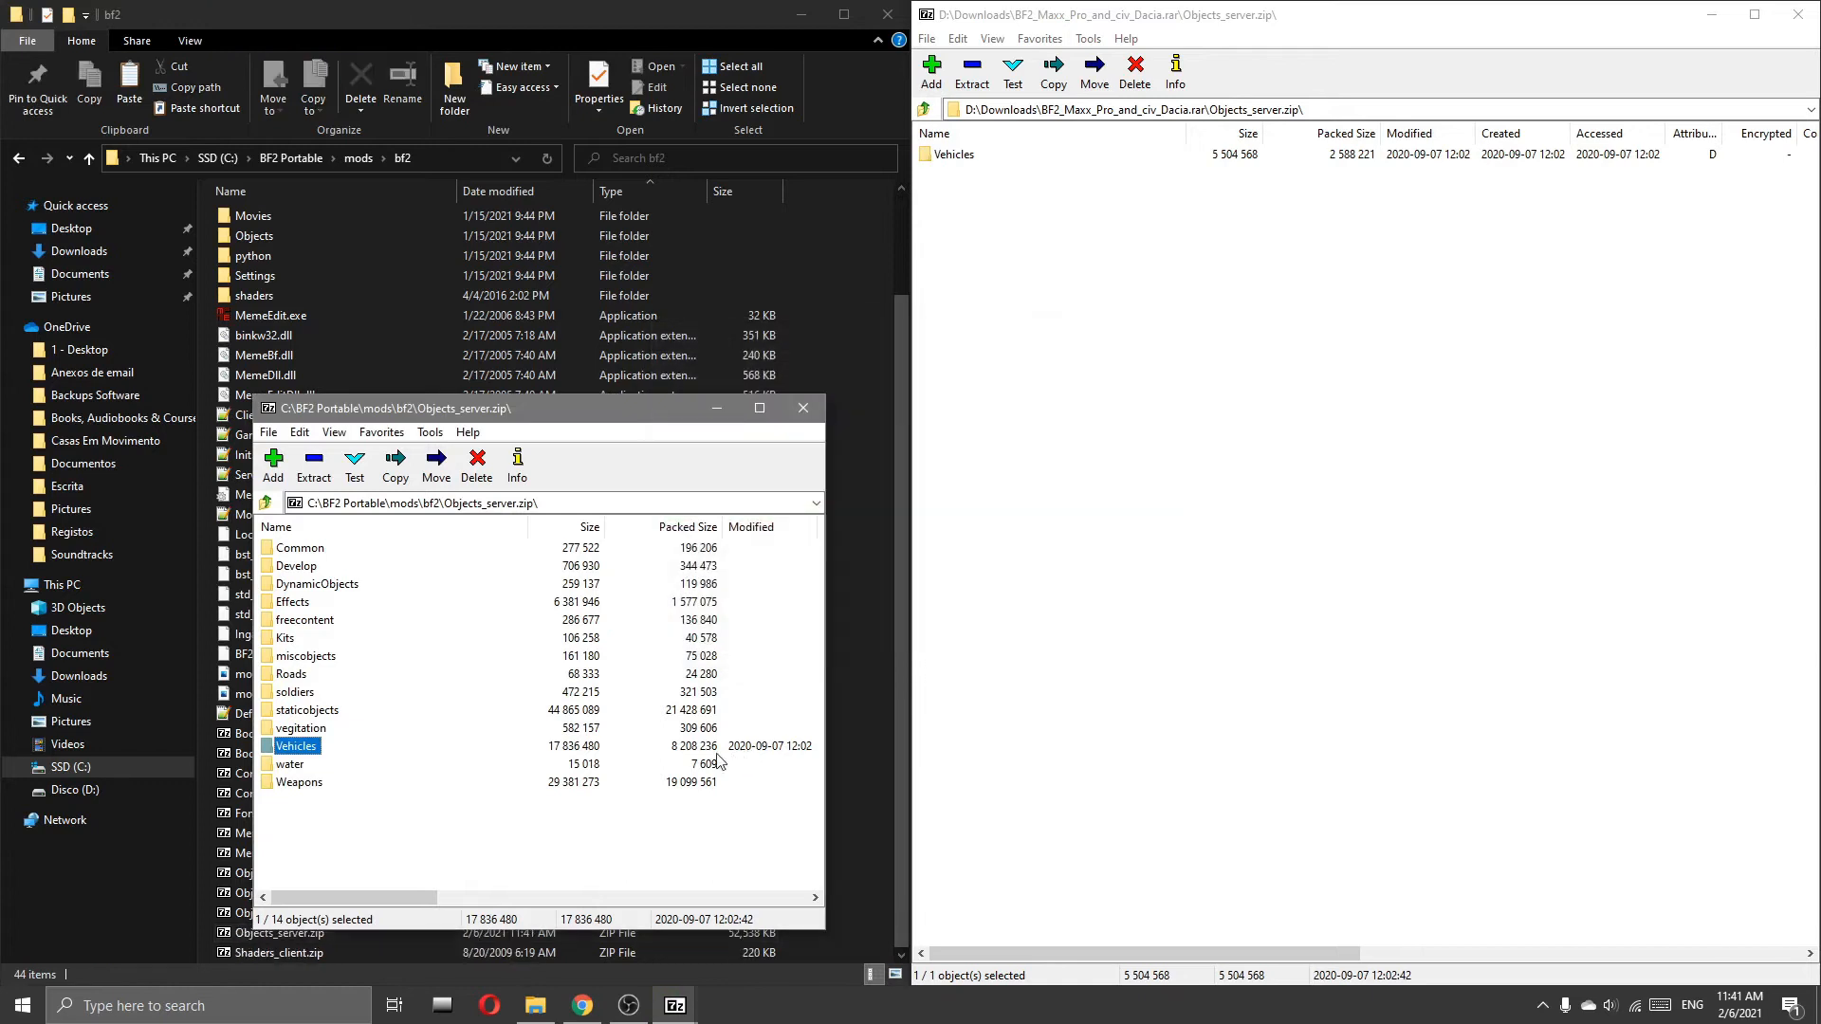
click(998, 406)
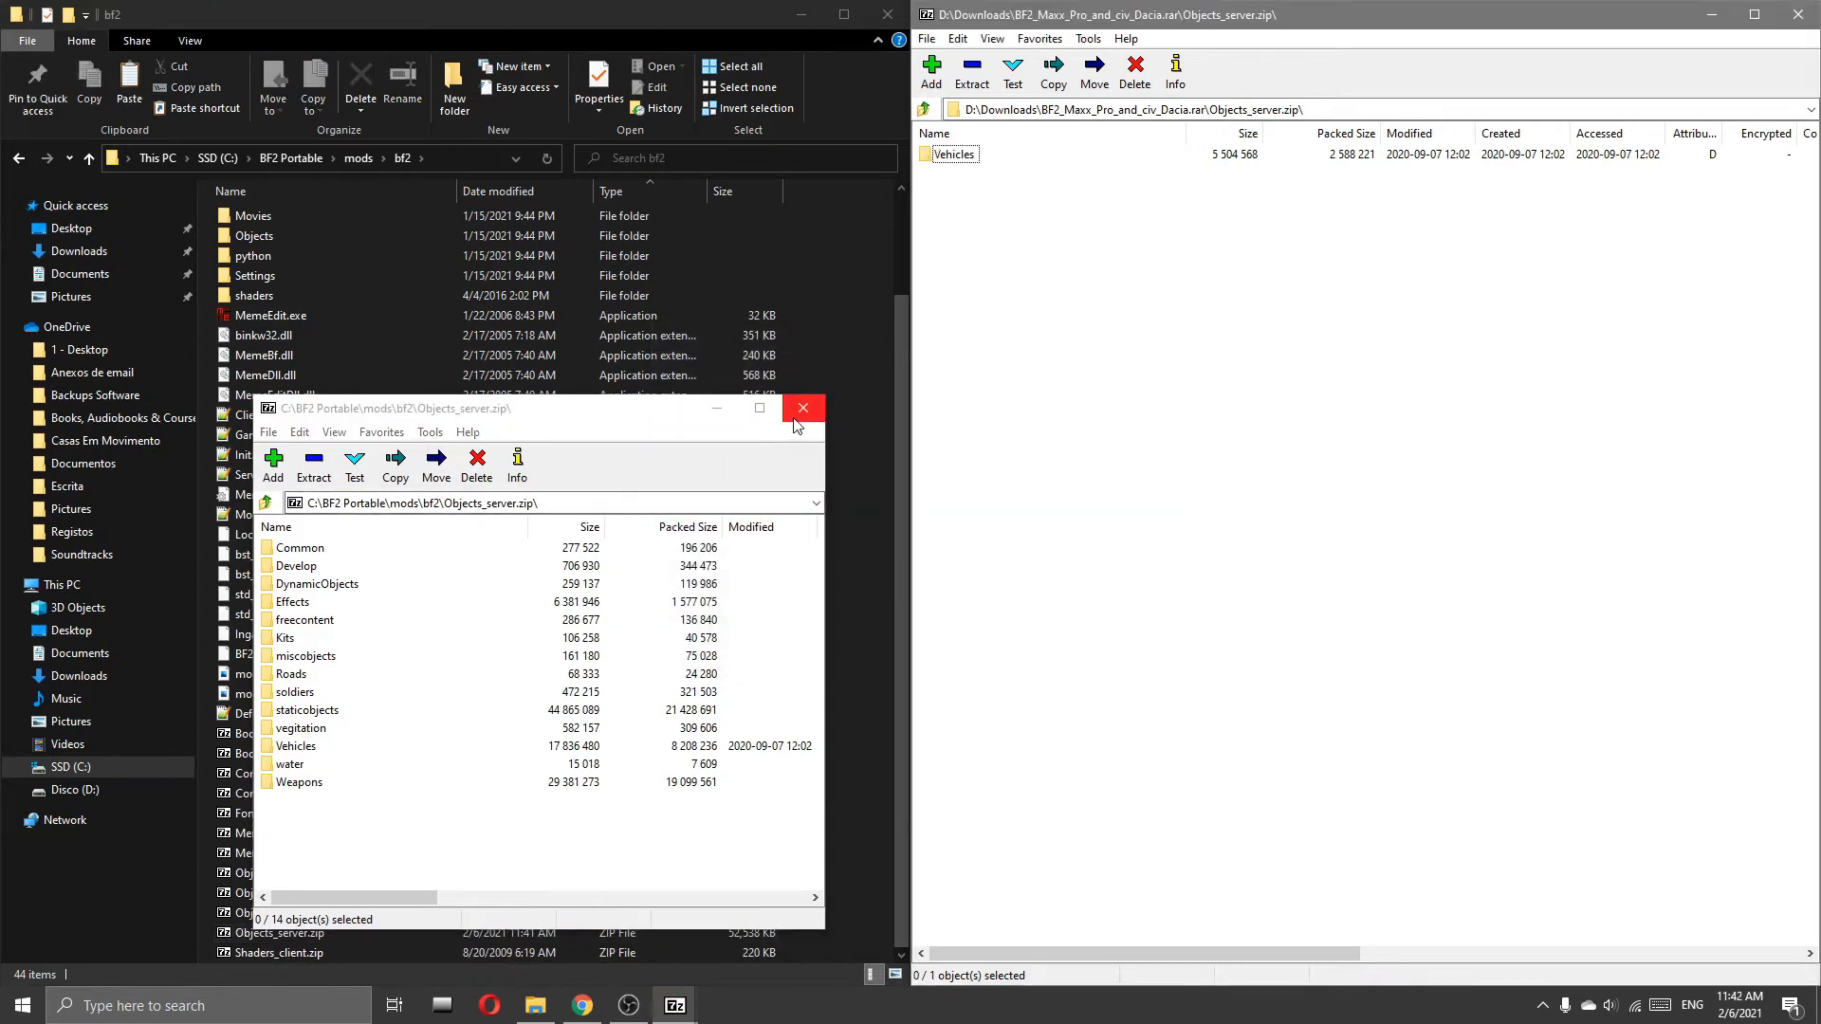
Step: Close the addon archive and check Vehicles\Land in the game's Objects_server.zip for the mrap_maxxpro and civ_dacia folders
click(1797, 14)
drag(560, 407, 1814, 491)
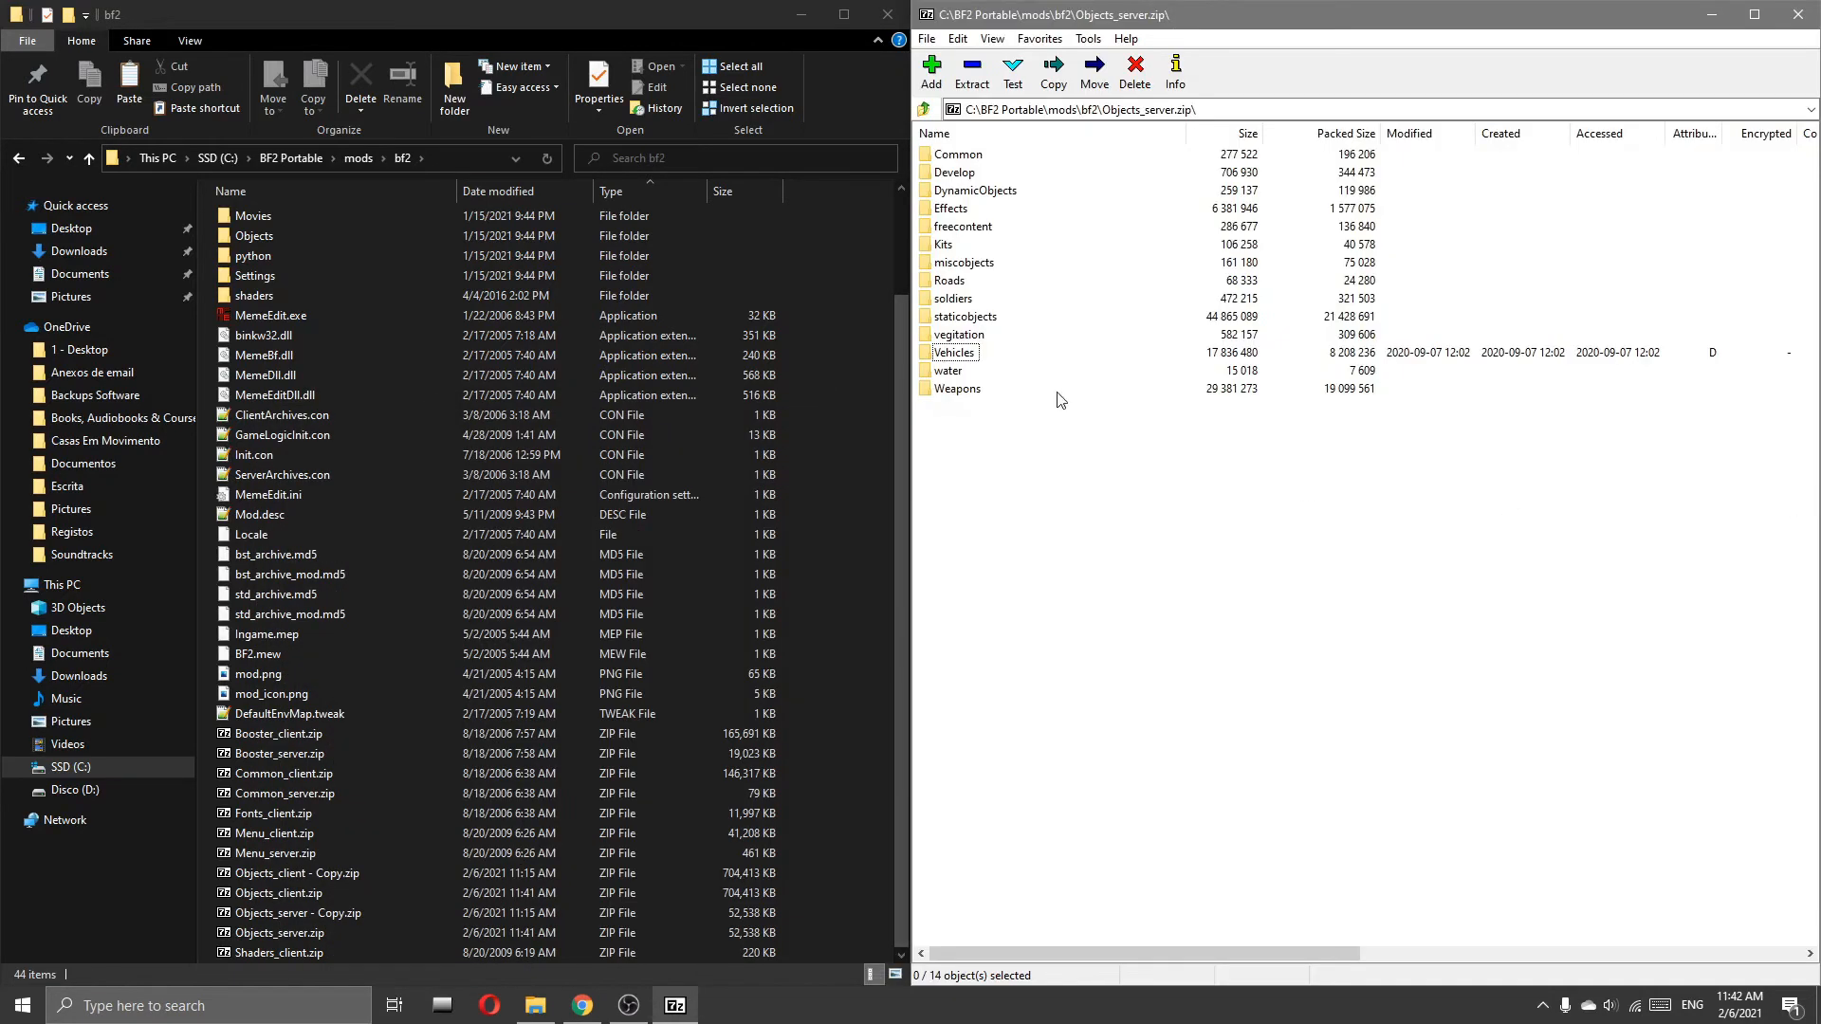
double_click(956, 353)
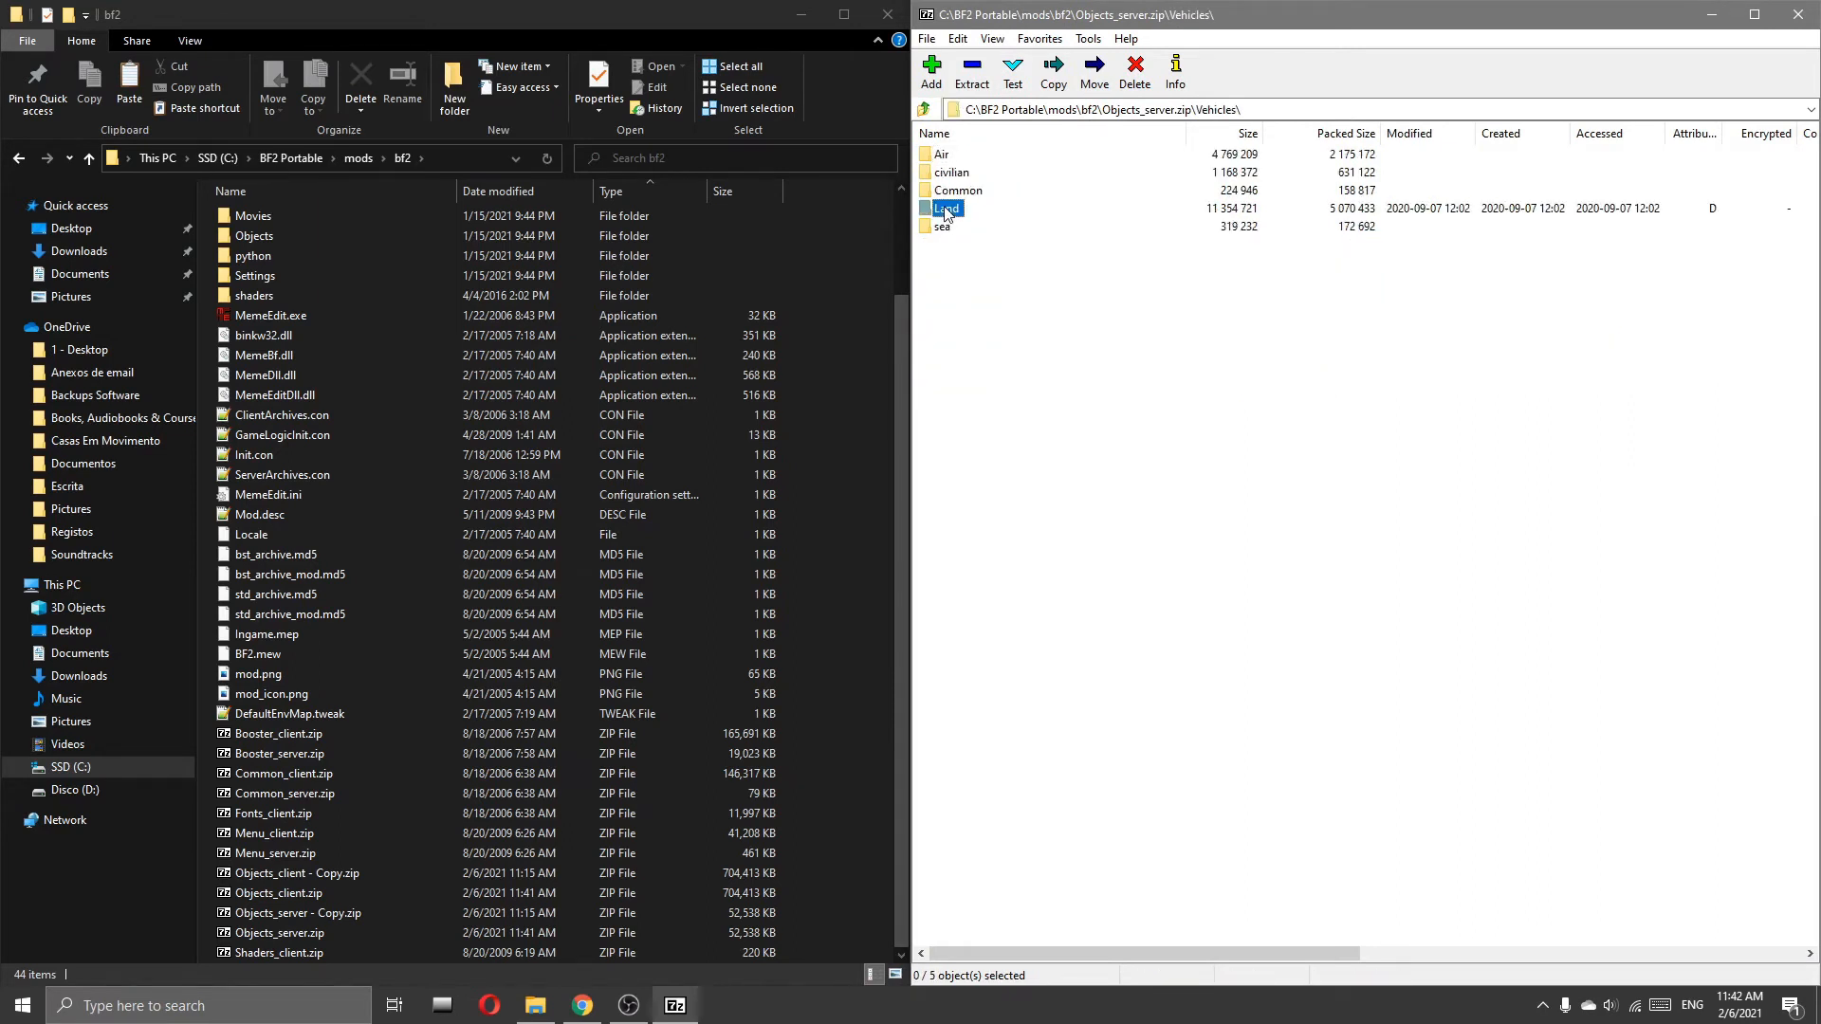
double_click(946, 209)
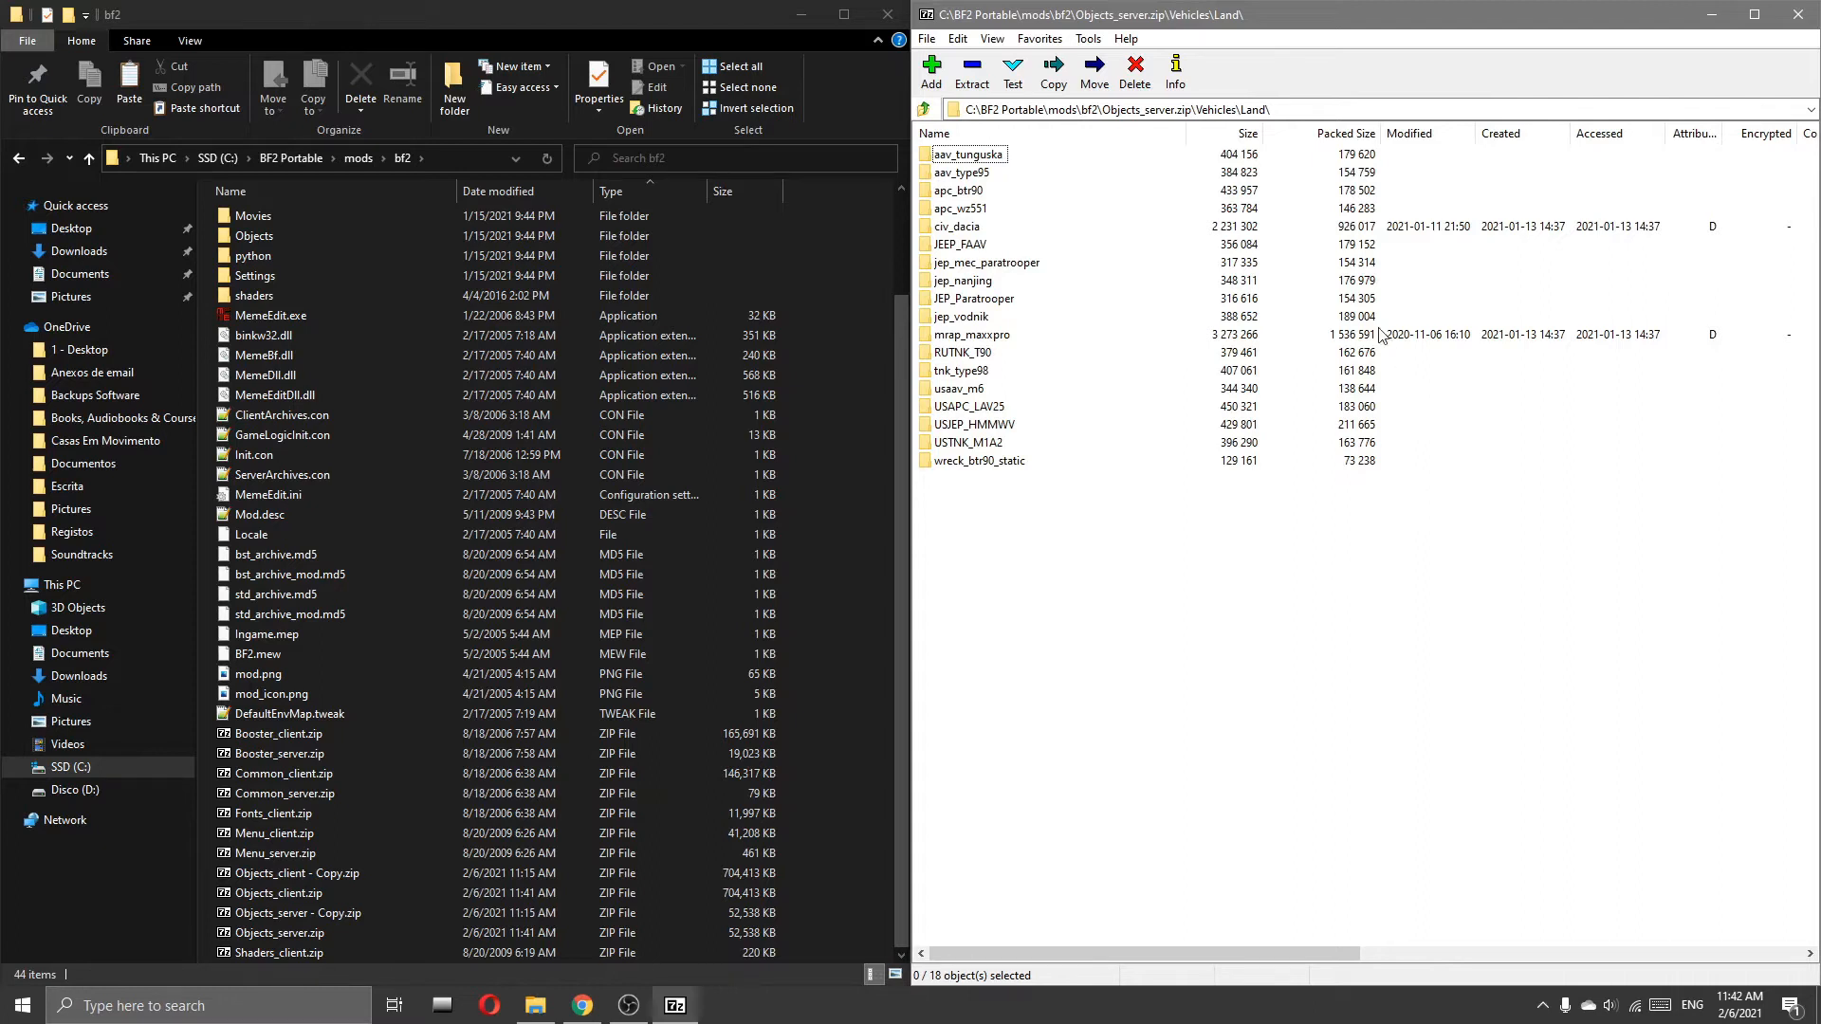
click(978, 341)
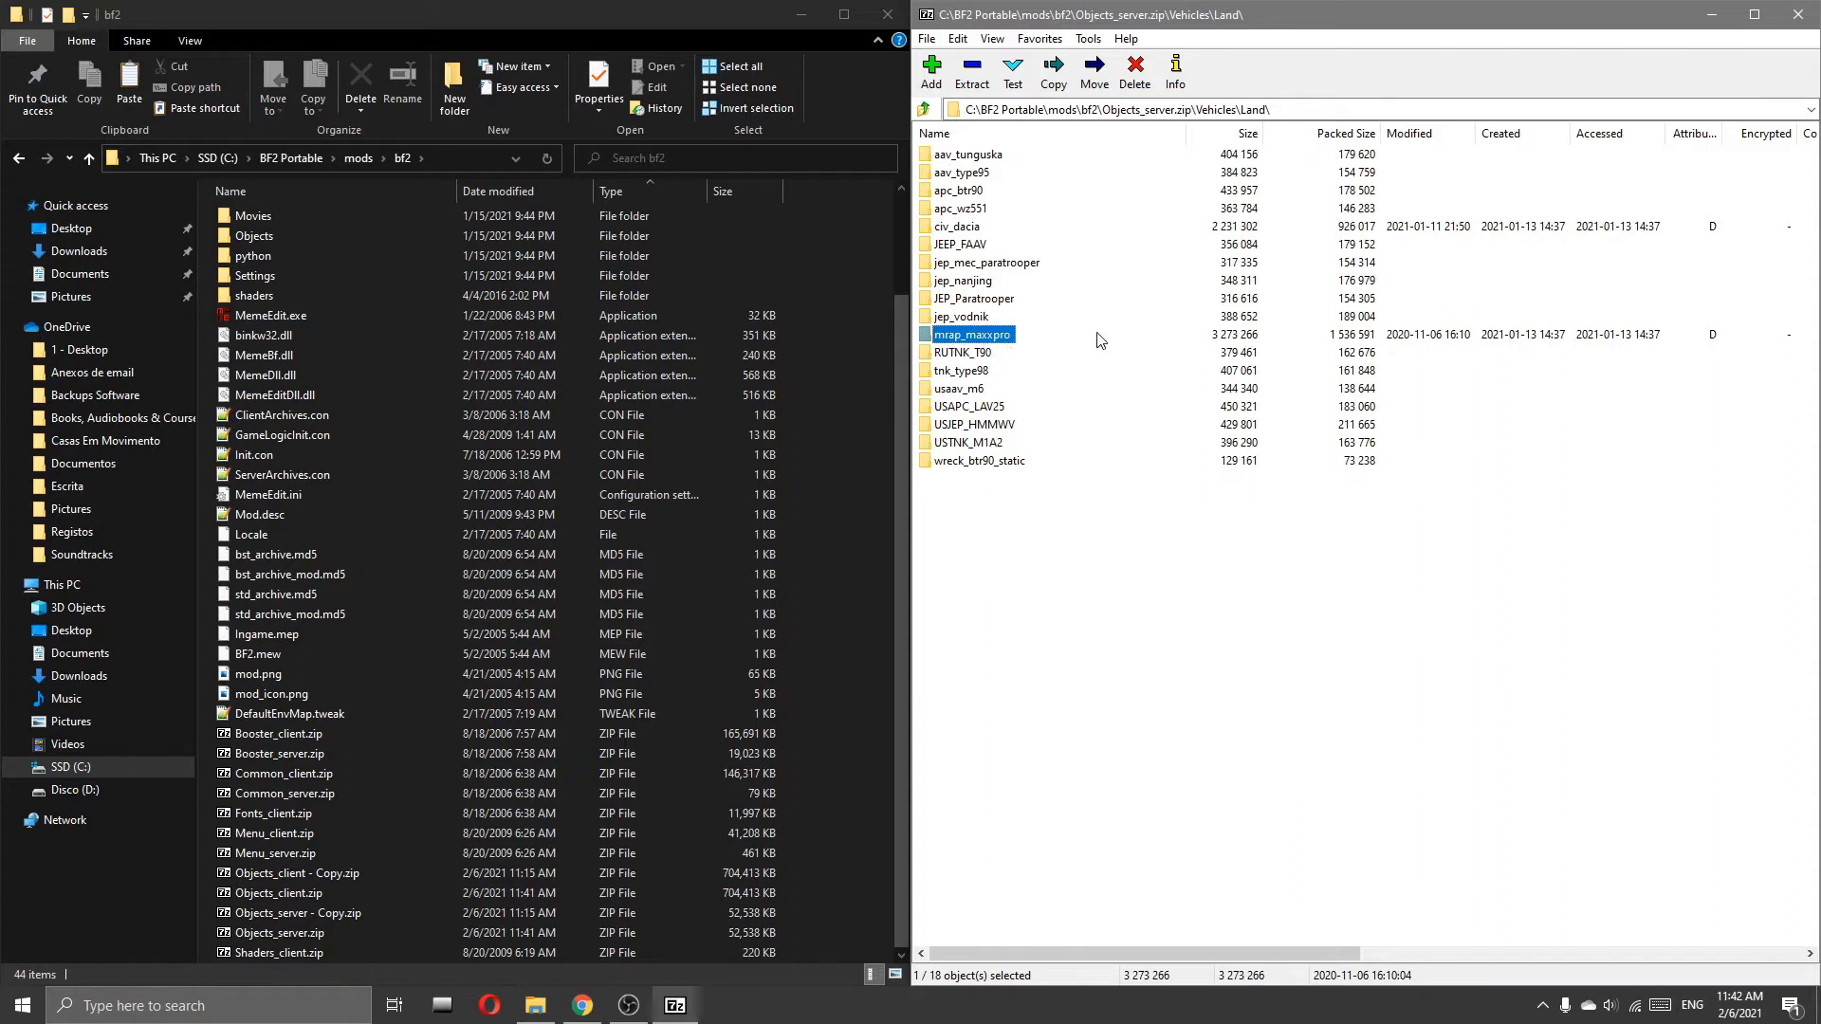
click(968, 232)
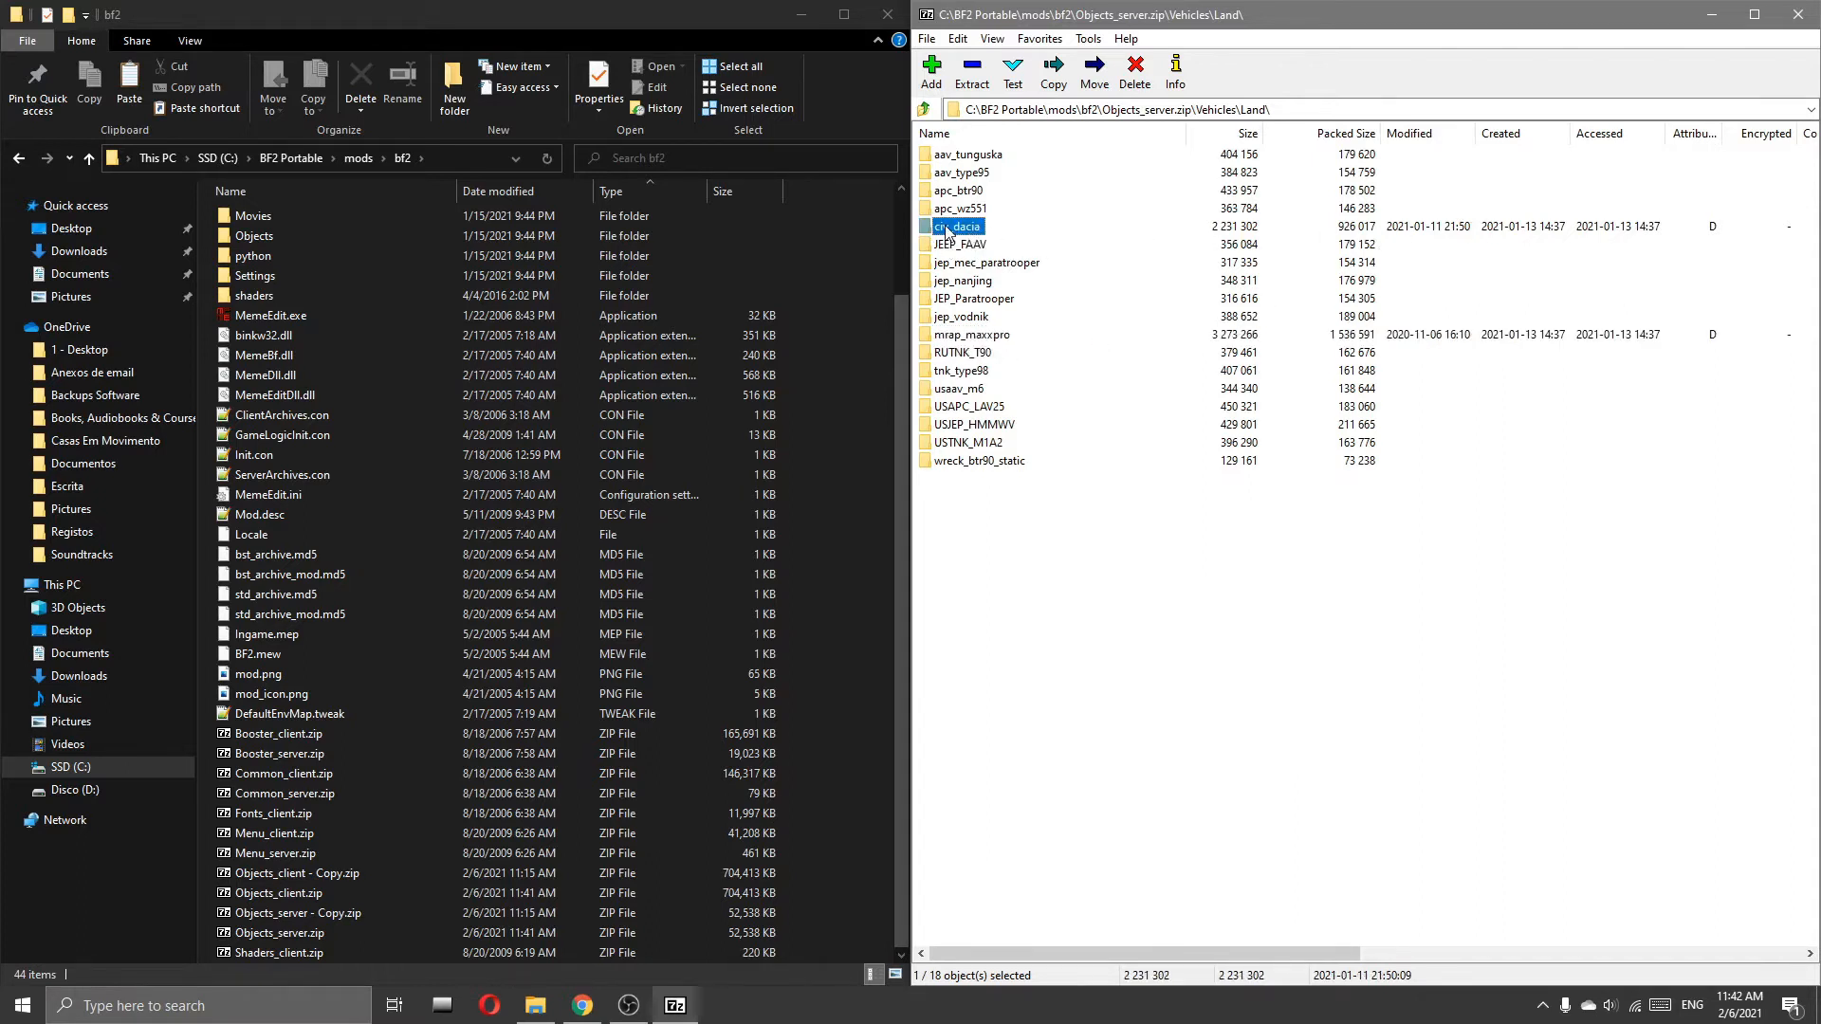
click(1025, 719)
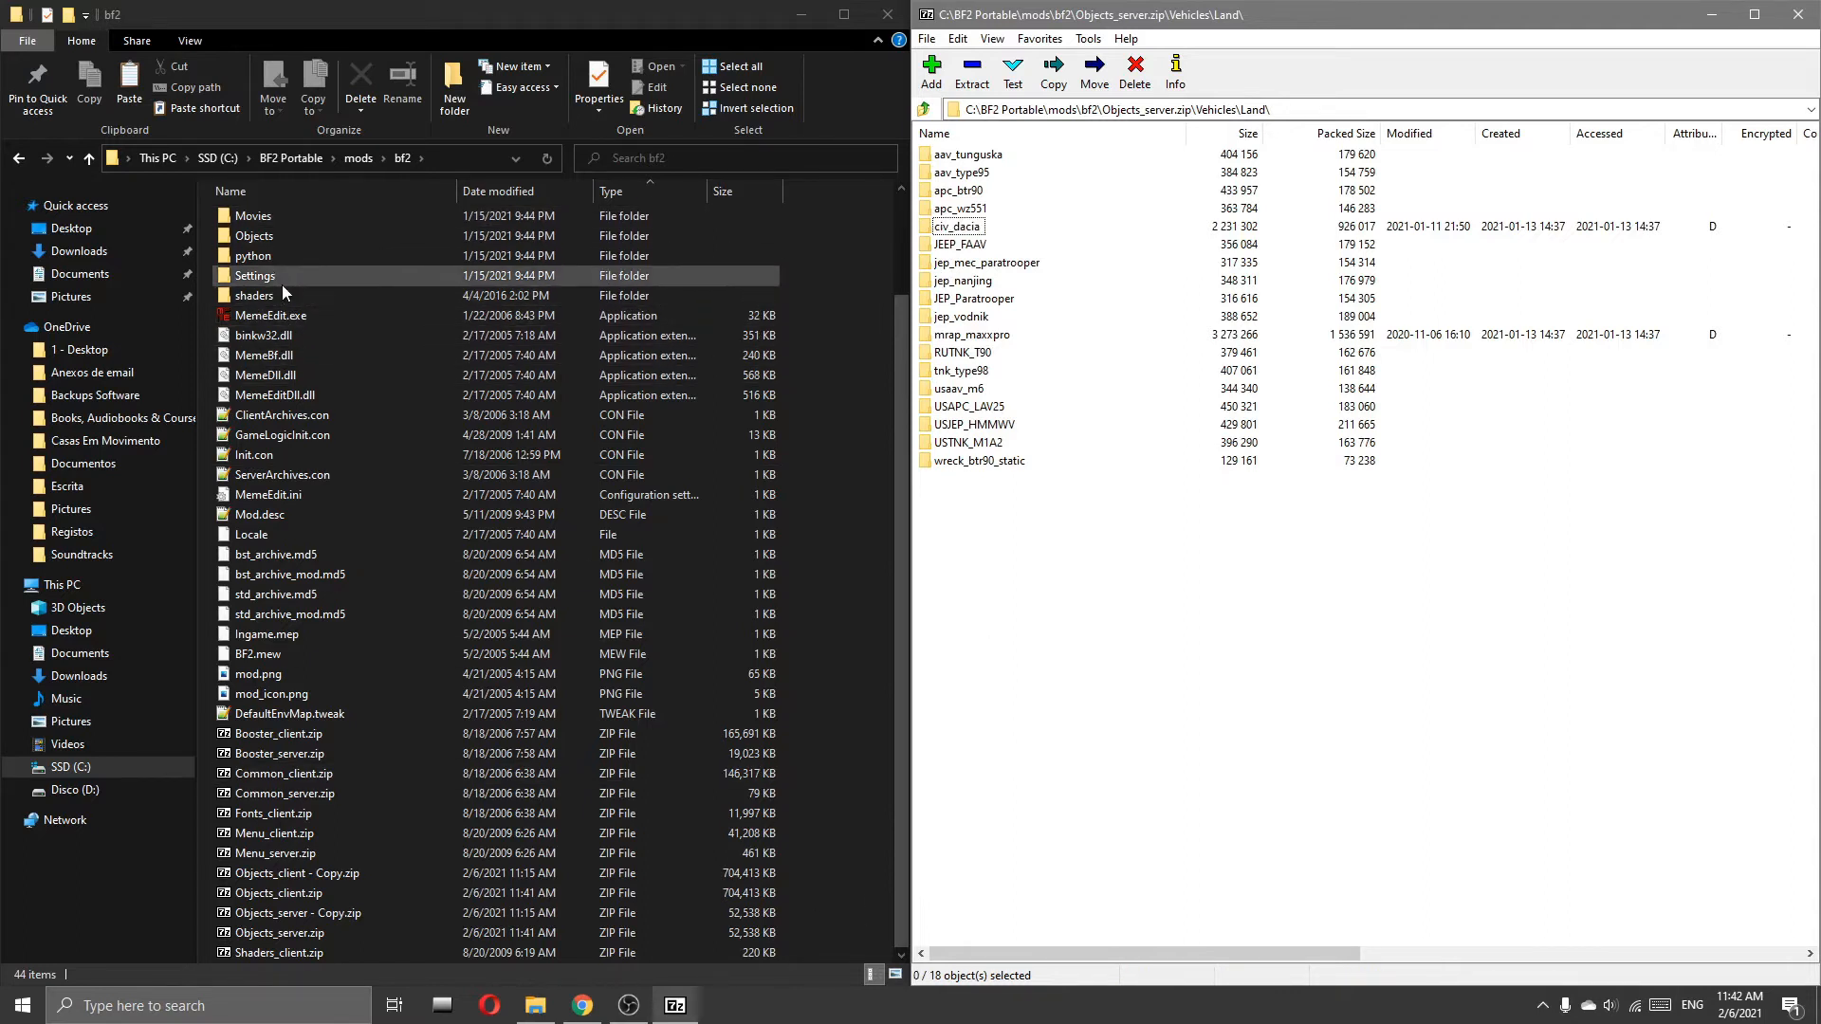
Step: Open server.zip of the Strike_at_Karkand map from the Levels folder inside bf2
scroll(333, 438, up, 2)
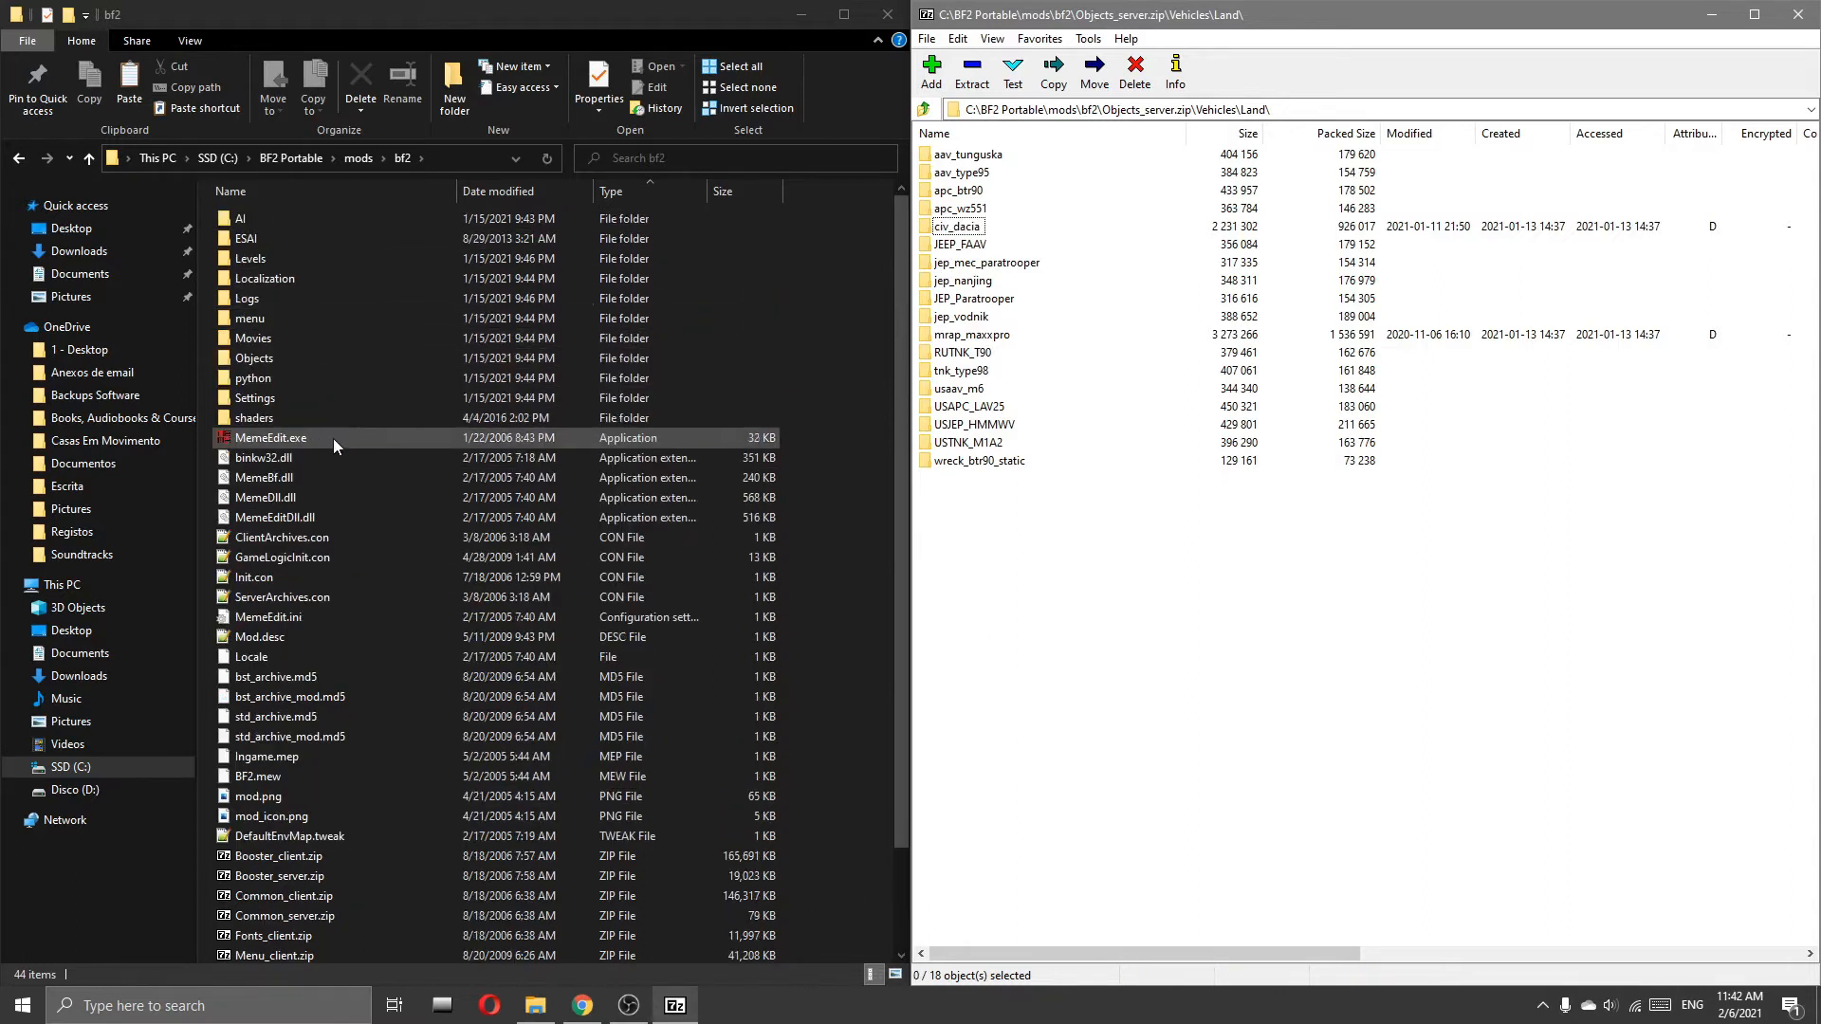
double_click(298, 258)
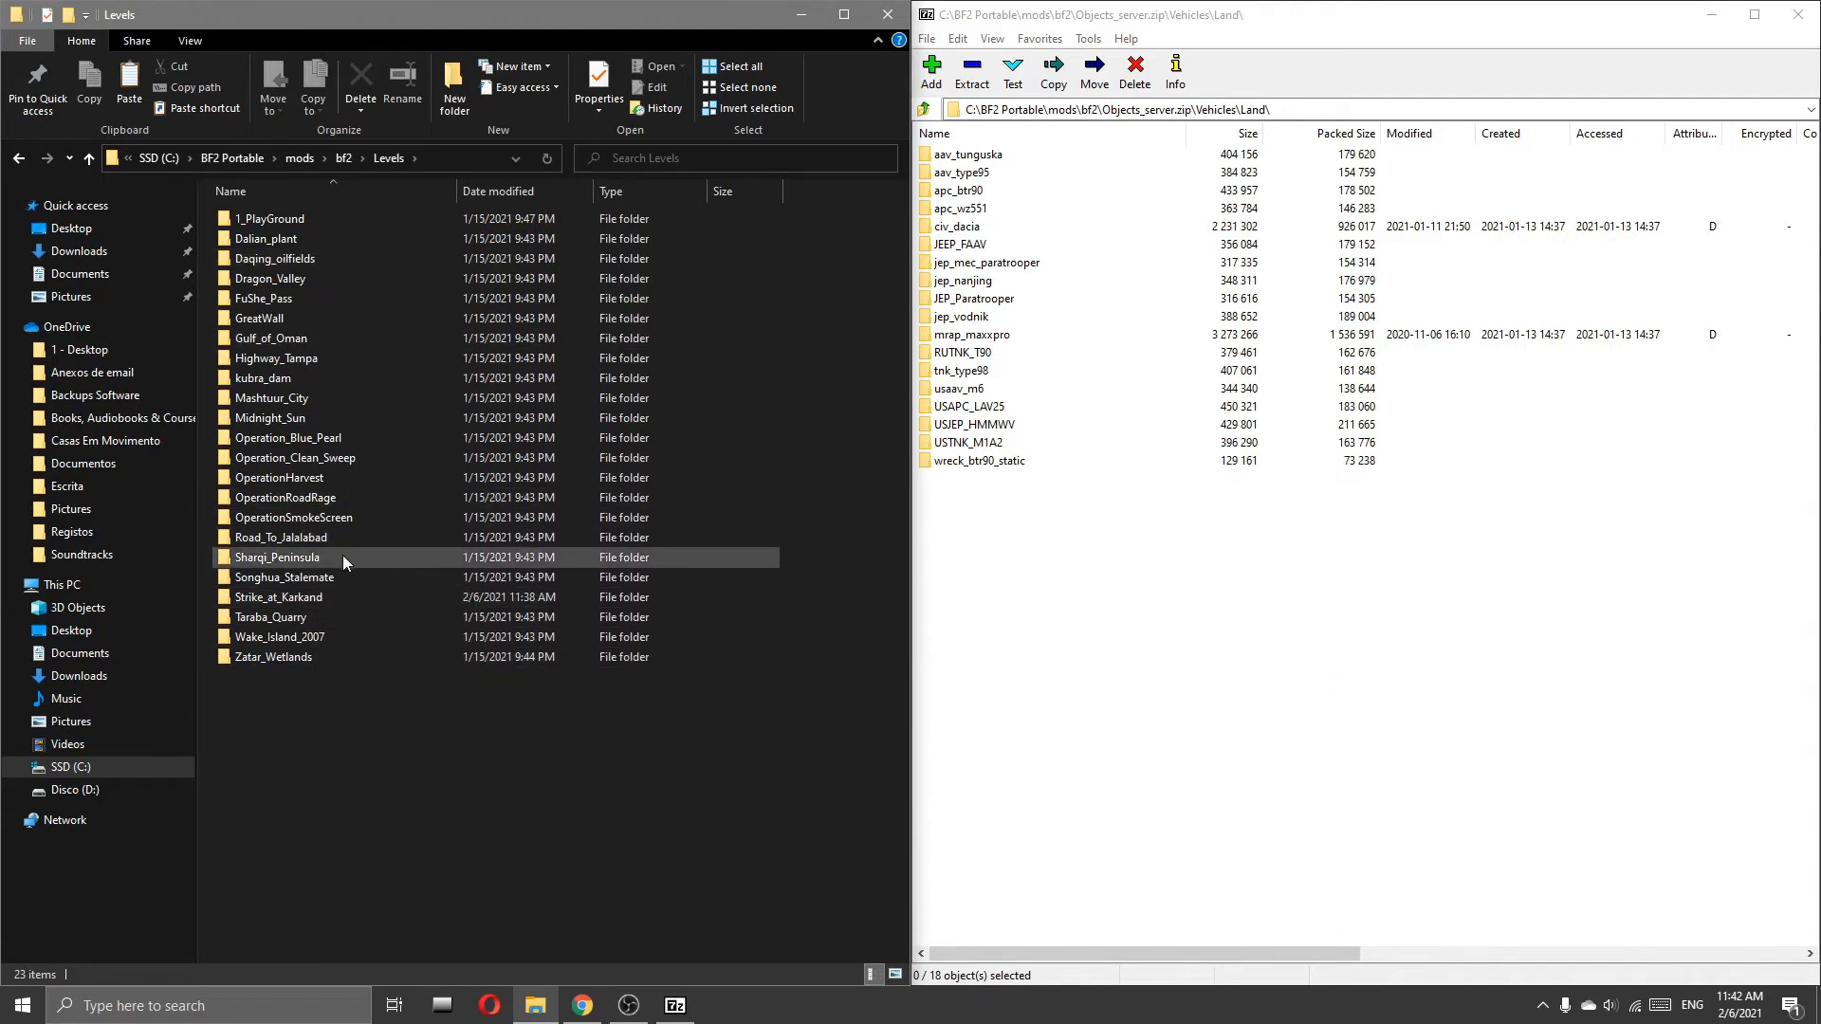
double_click(305, 599)
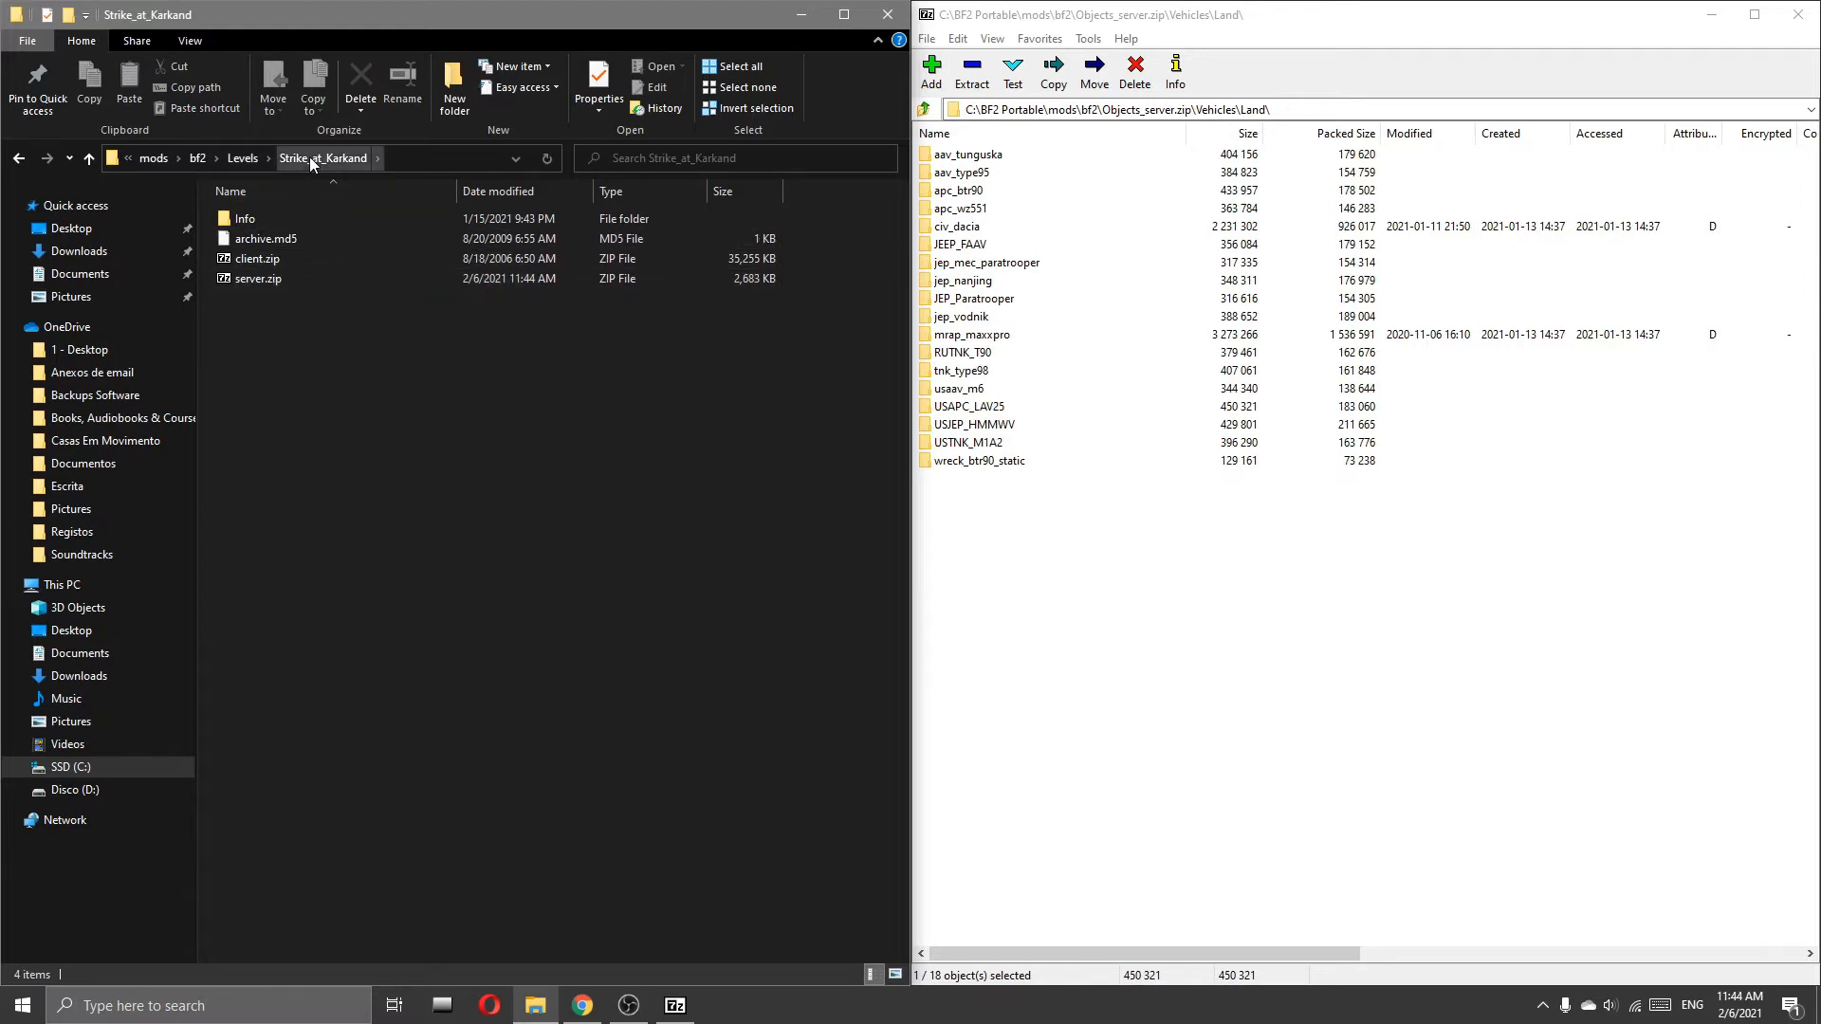
double_click(270, 281)
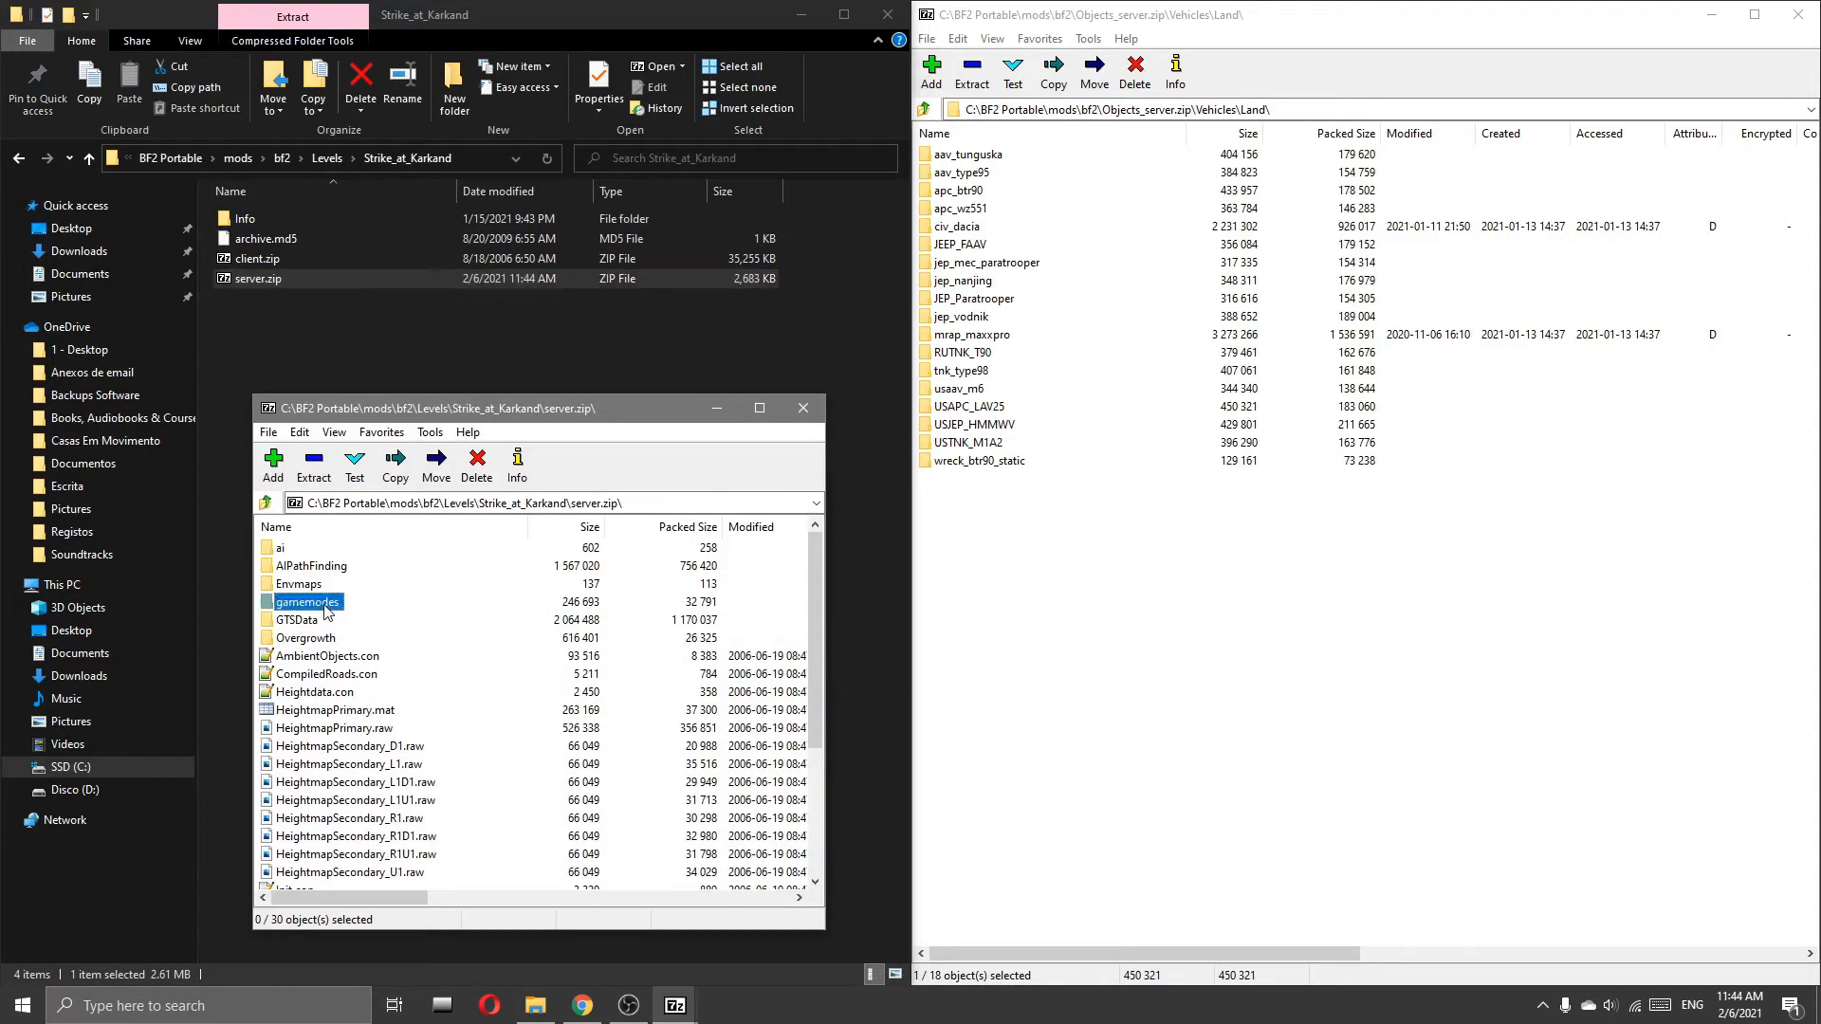
Step: Browse to the gamemodes\sp1\16 folder inside the map's server.zip and move the archive window aside
double_click(308, 602)
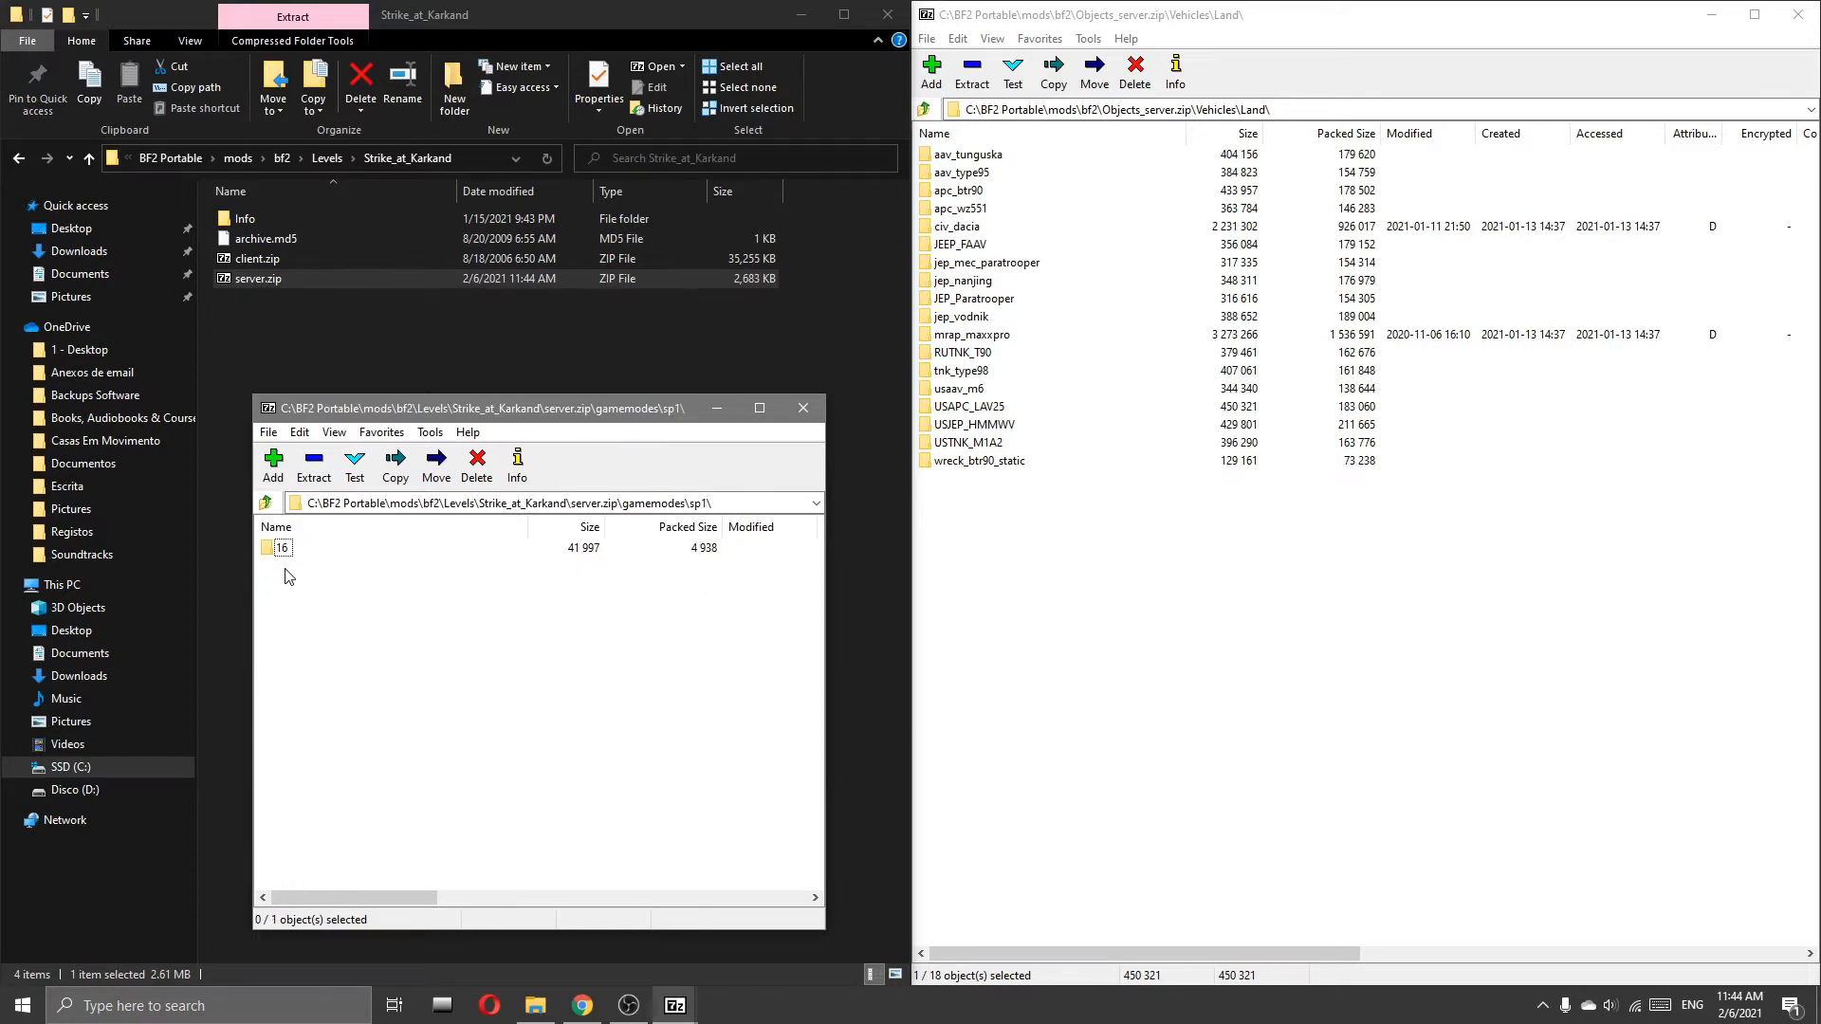
key(BackSpace)
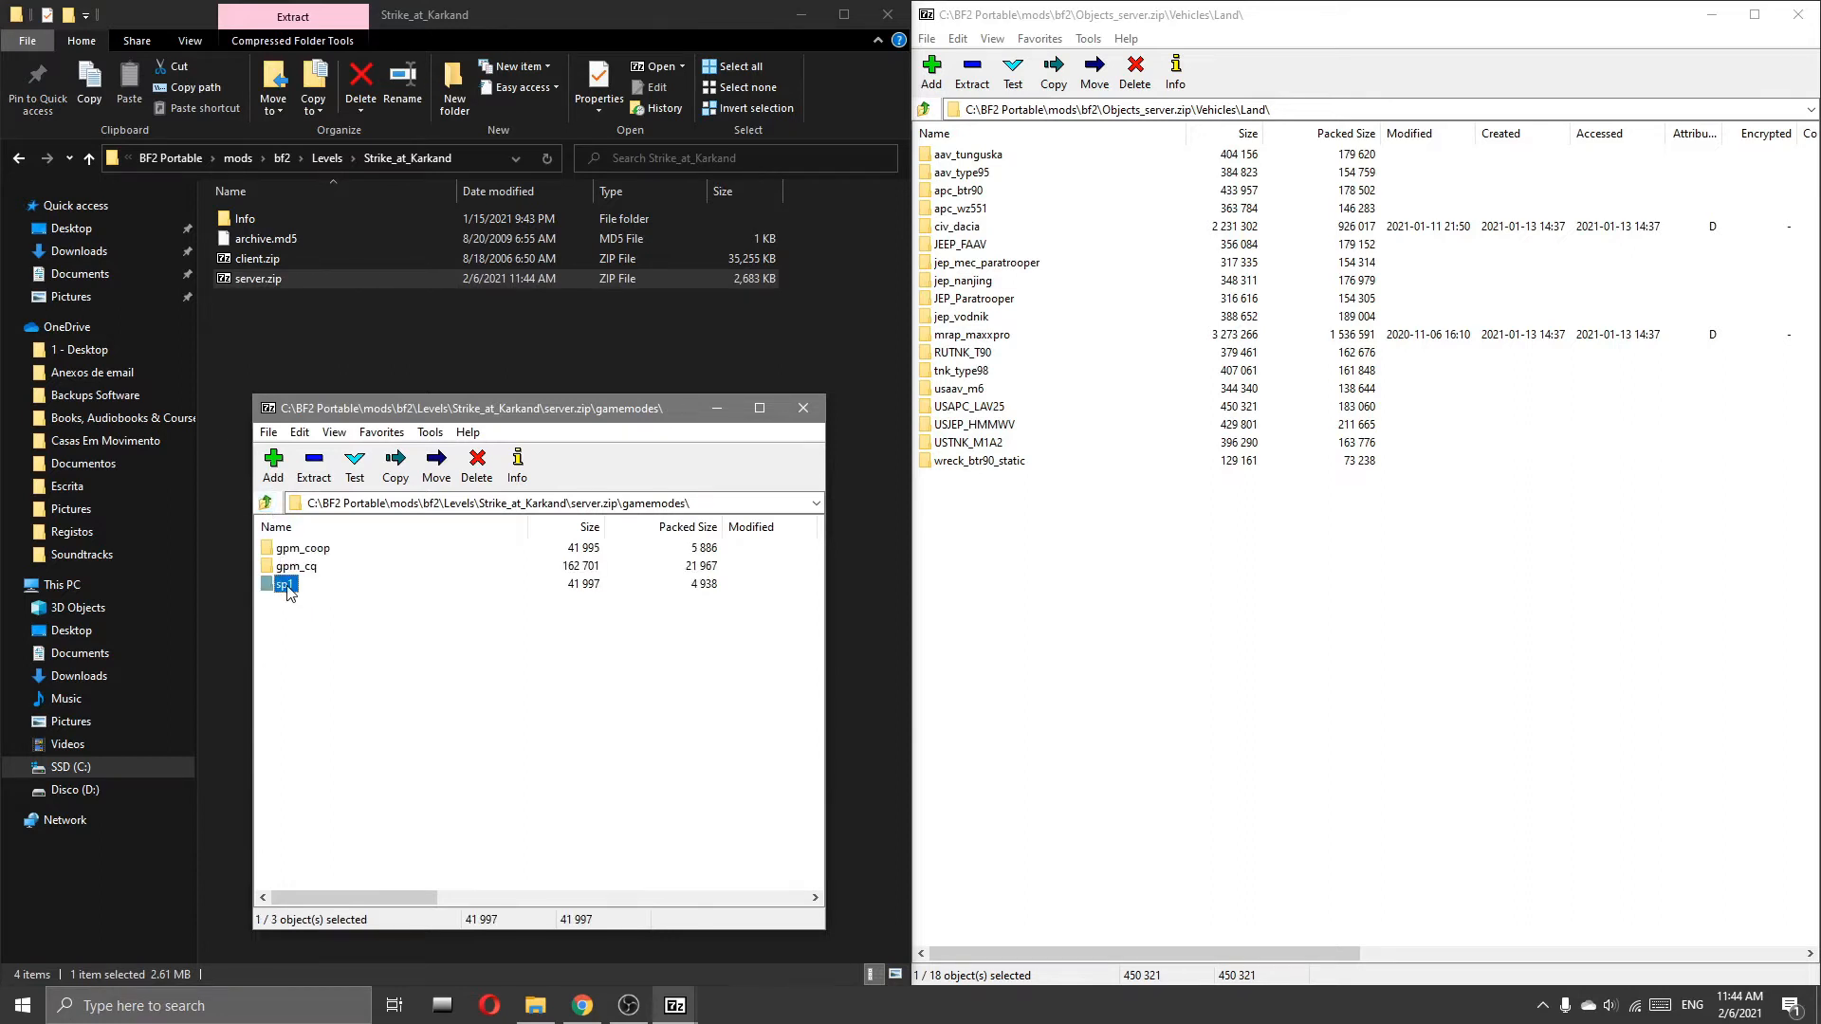
double_click(285, 586)
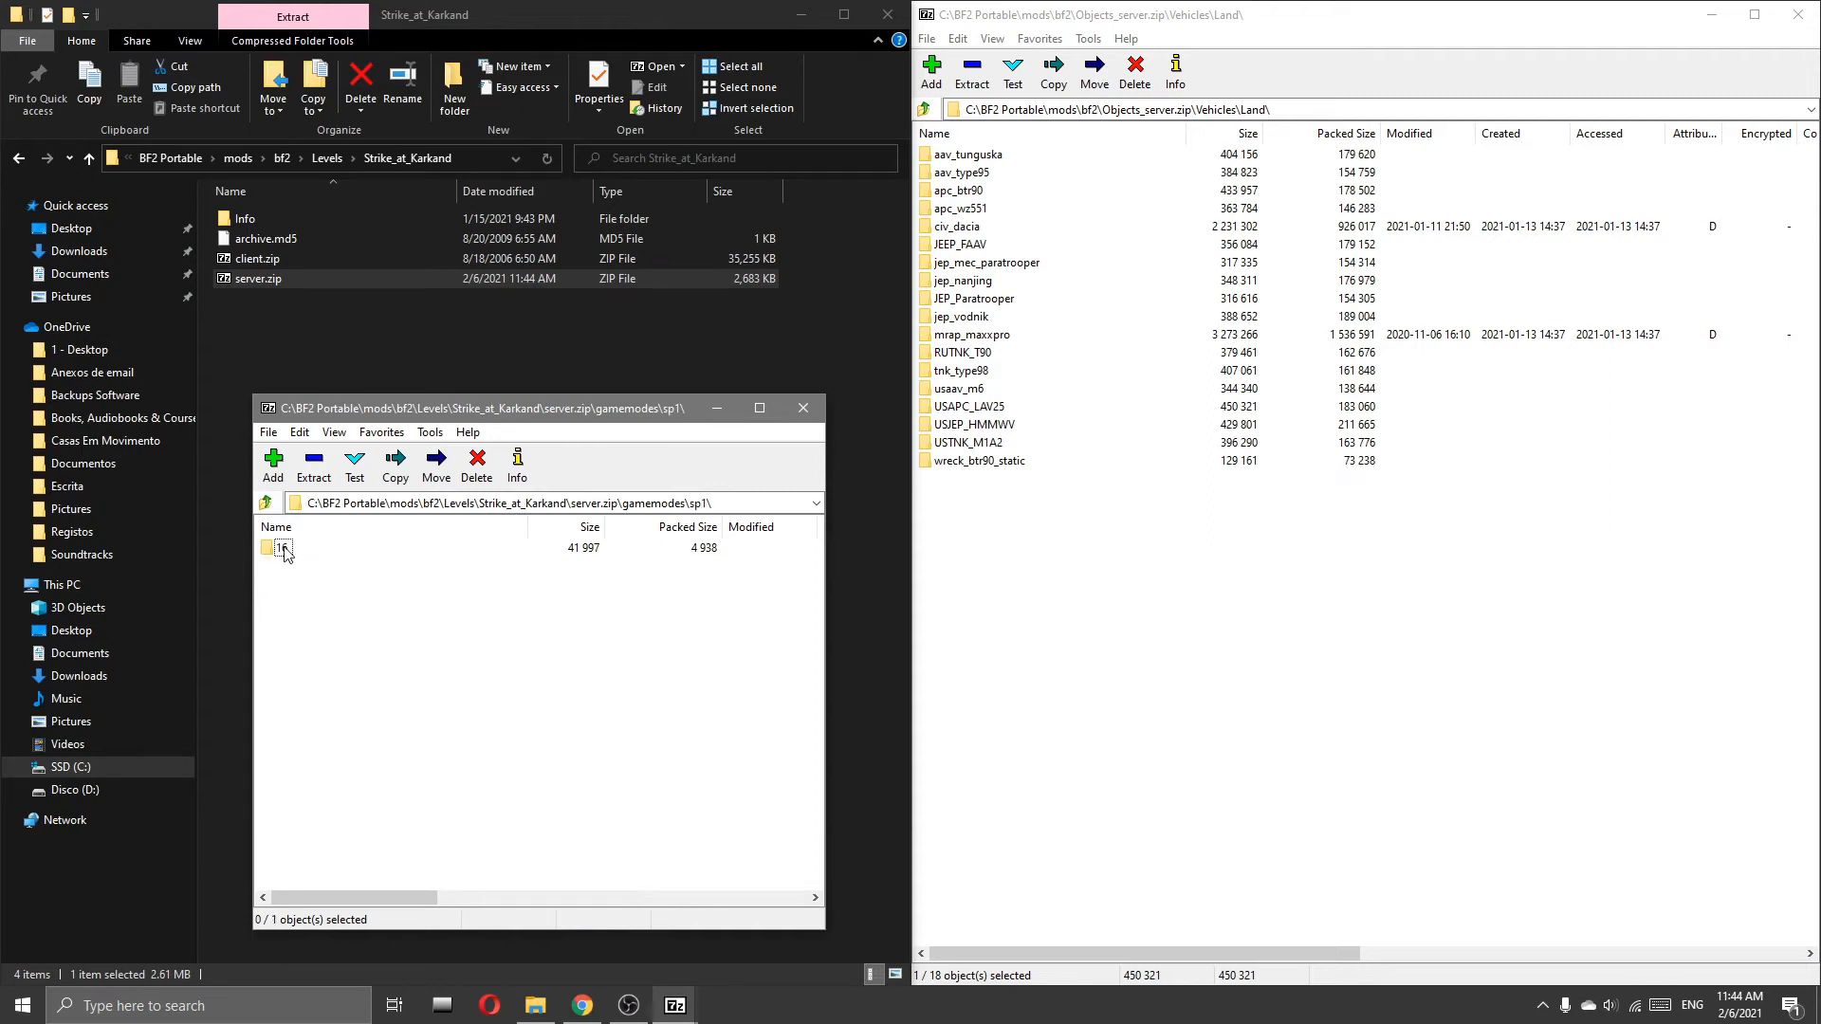
double_click(283, 548)
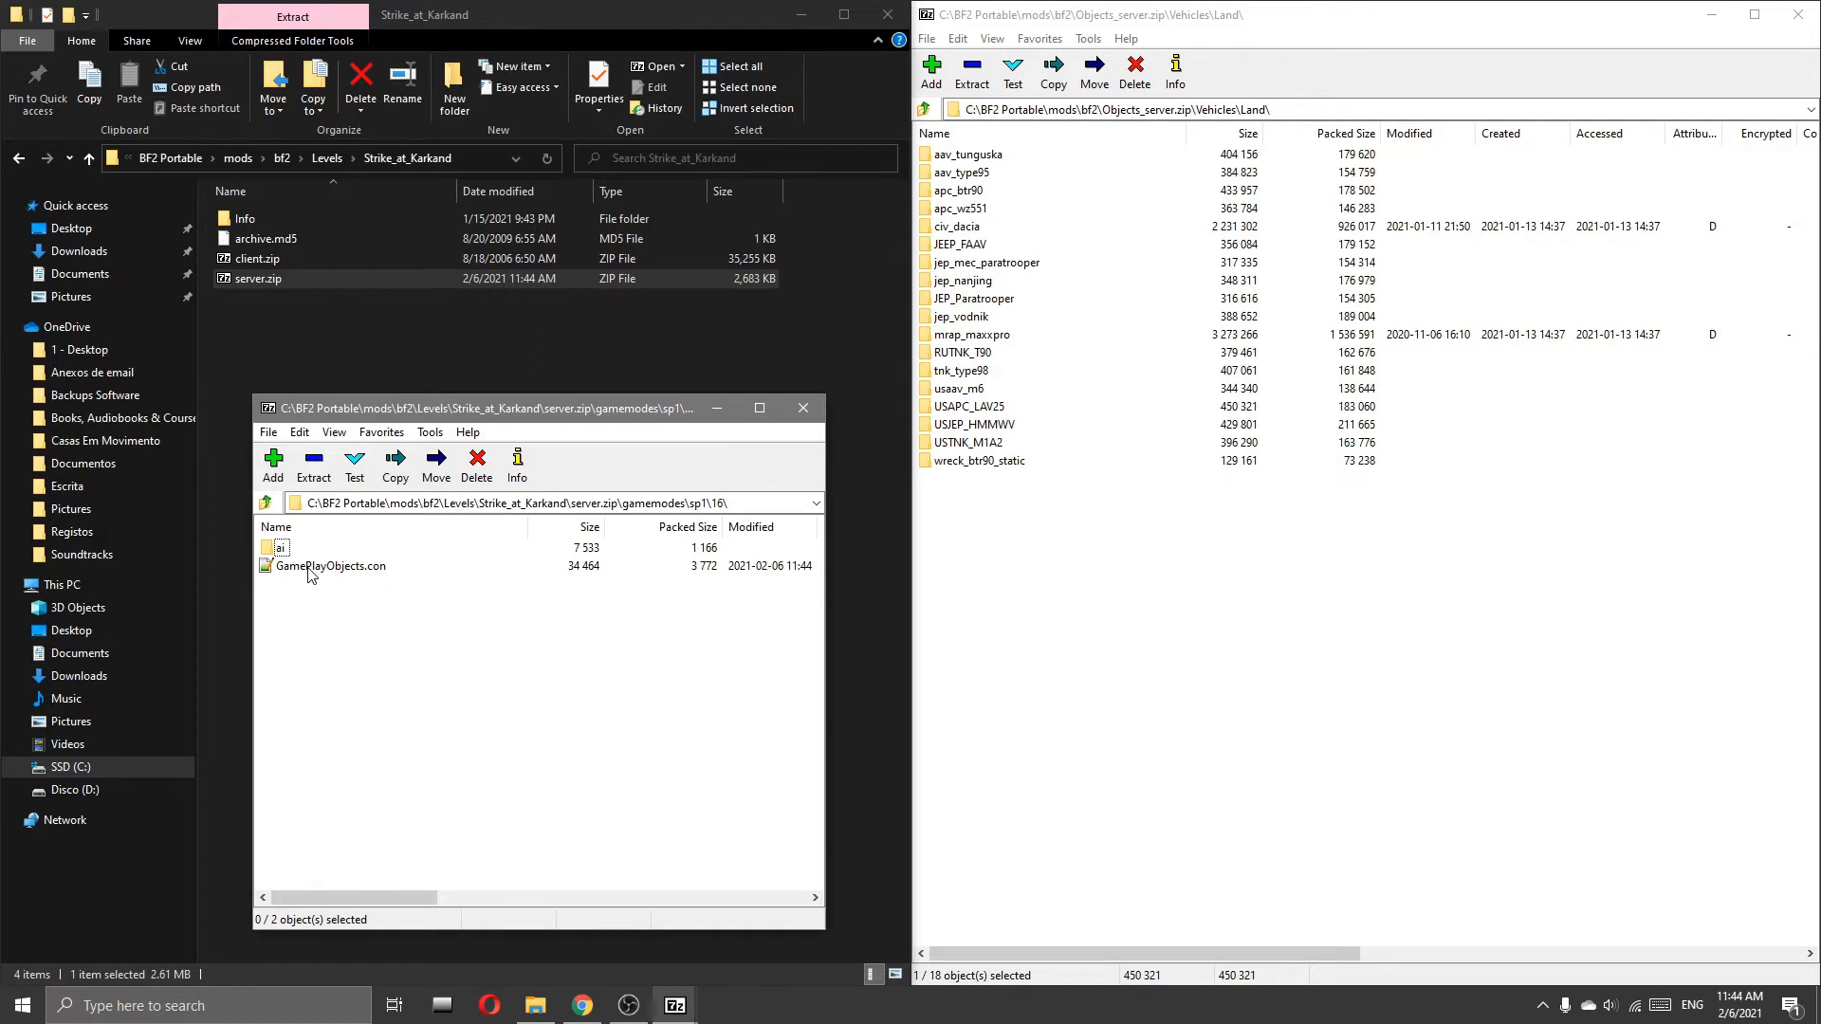
drag(493, 408, 618, 380)
Step: View GamePlayObjects.con directly from the archive in Notepad++, examine its object spawner lines, and close it
click(456, 542)
double_click(455, 538)
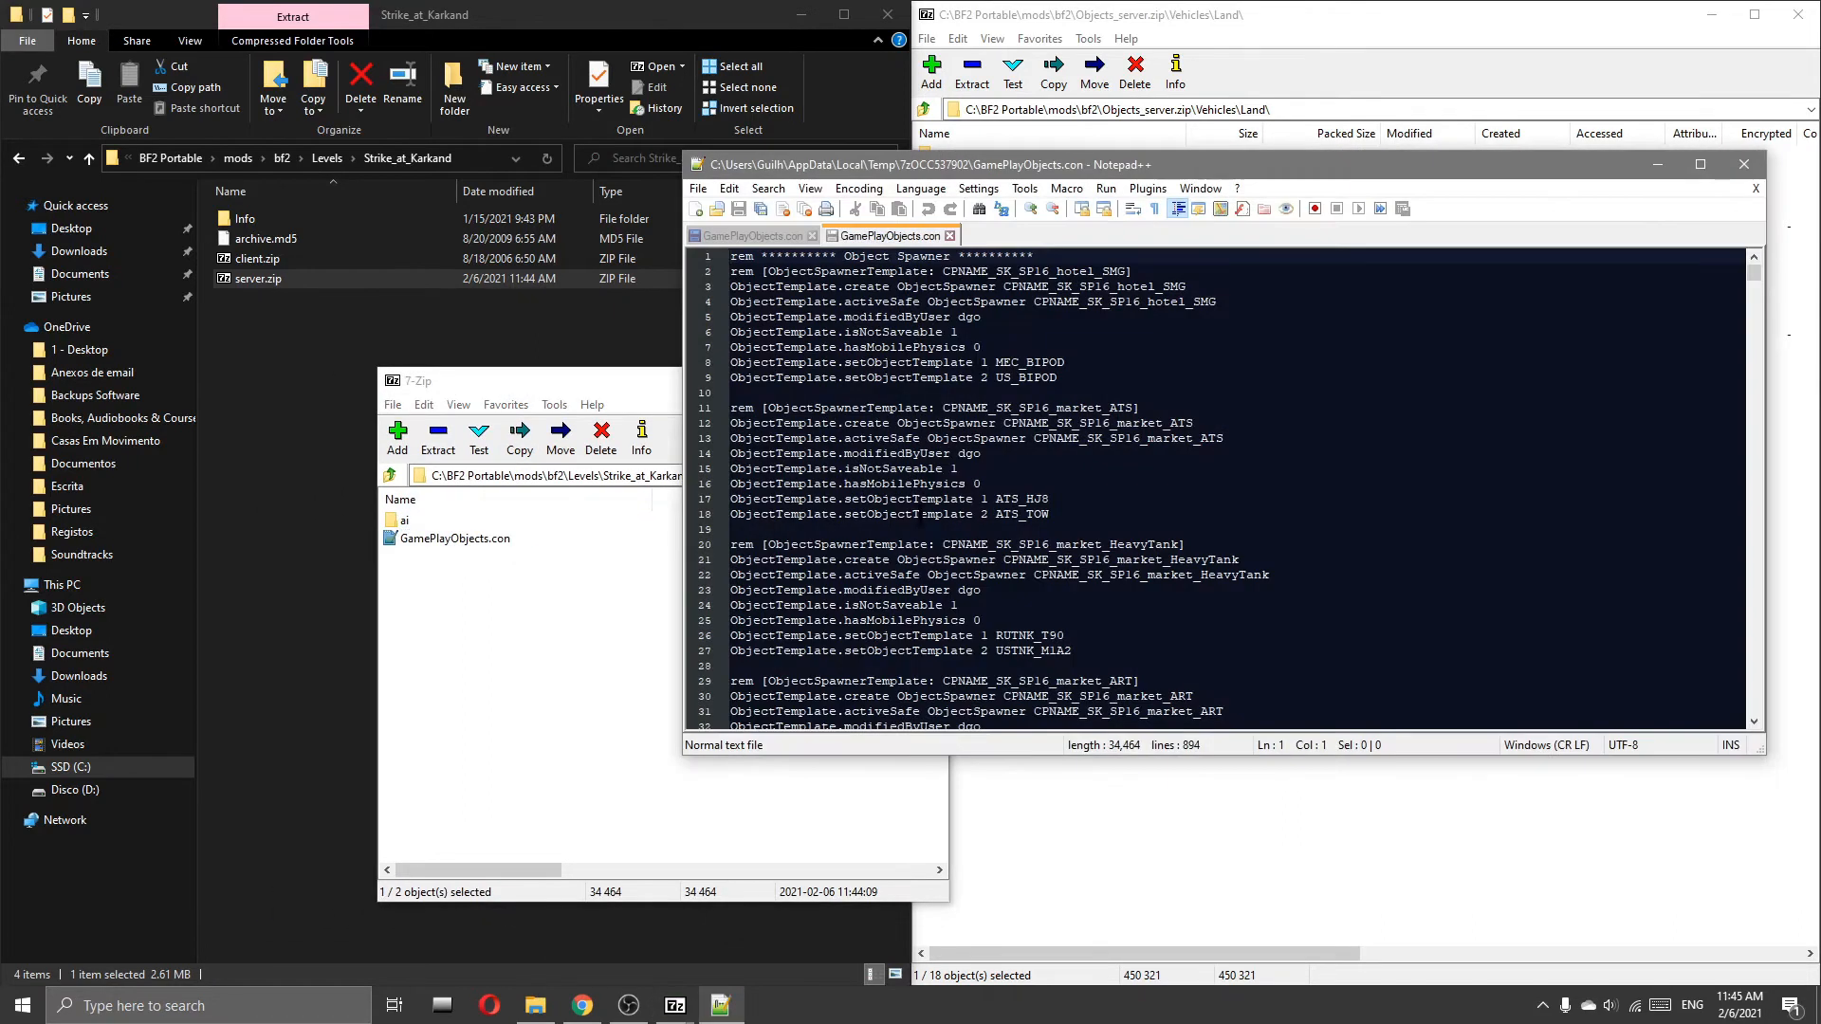
click(1019, 509)
key(Escape)
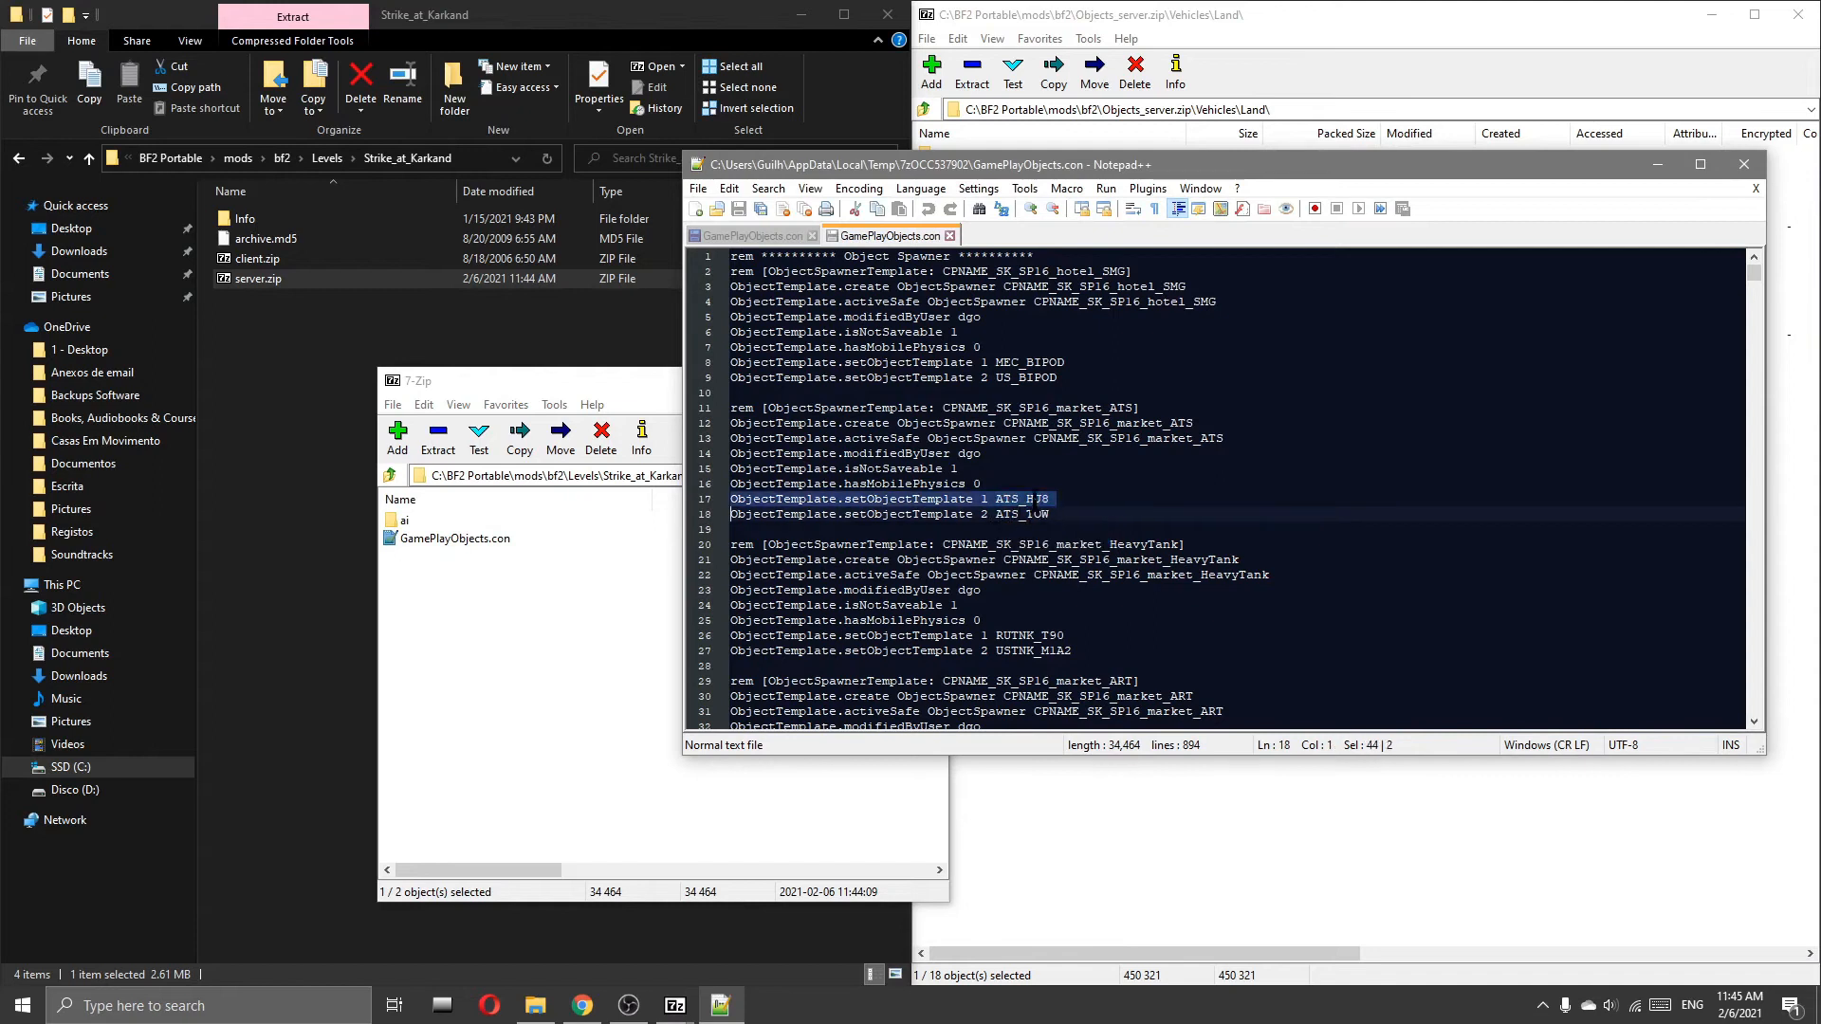
click(956, 468)
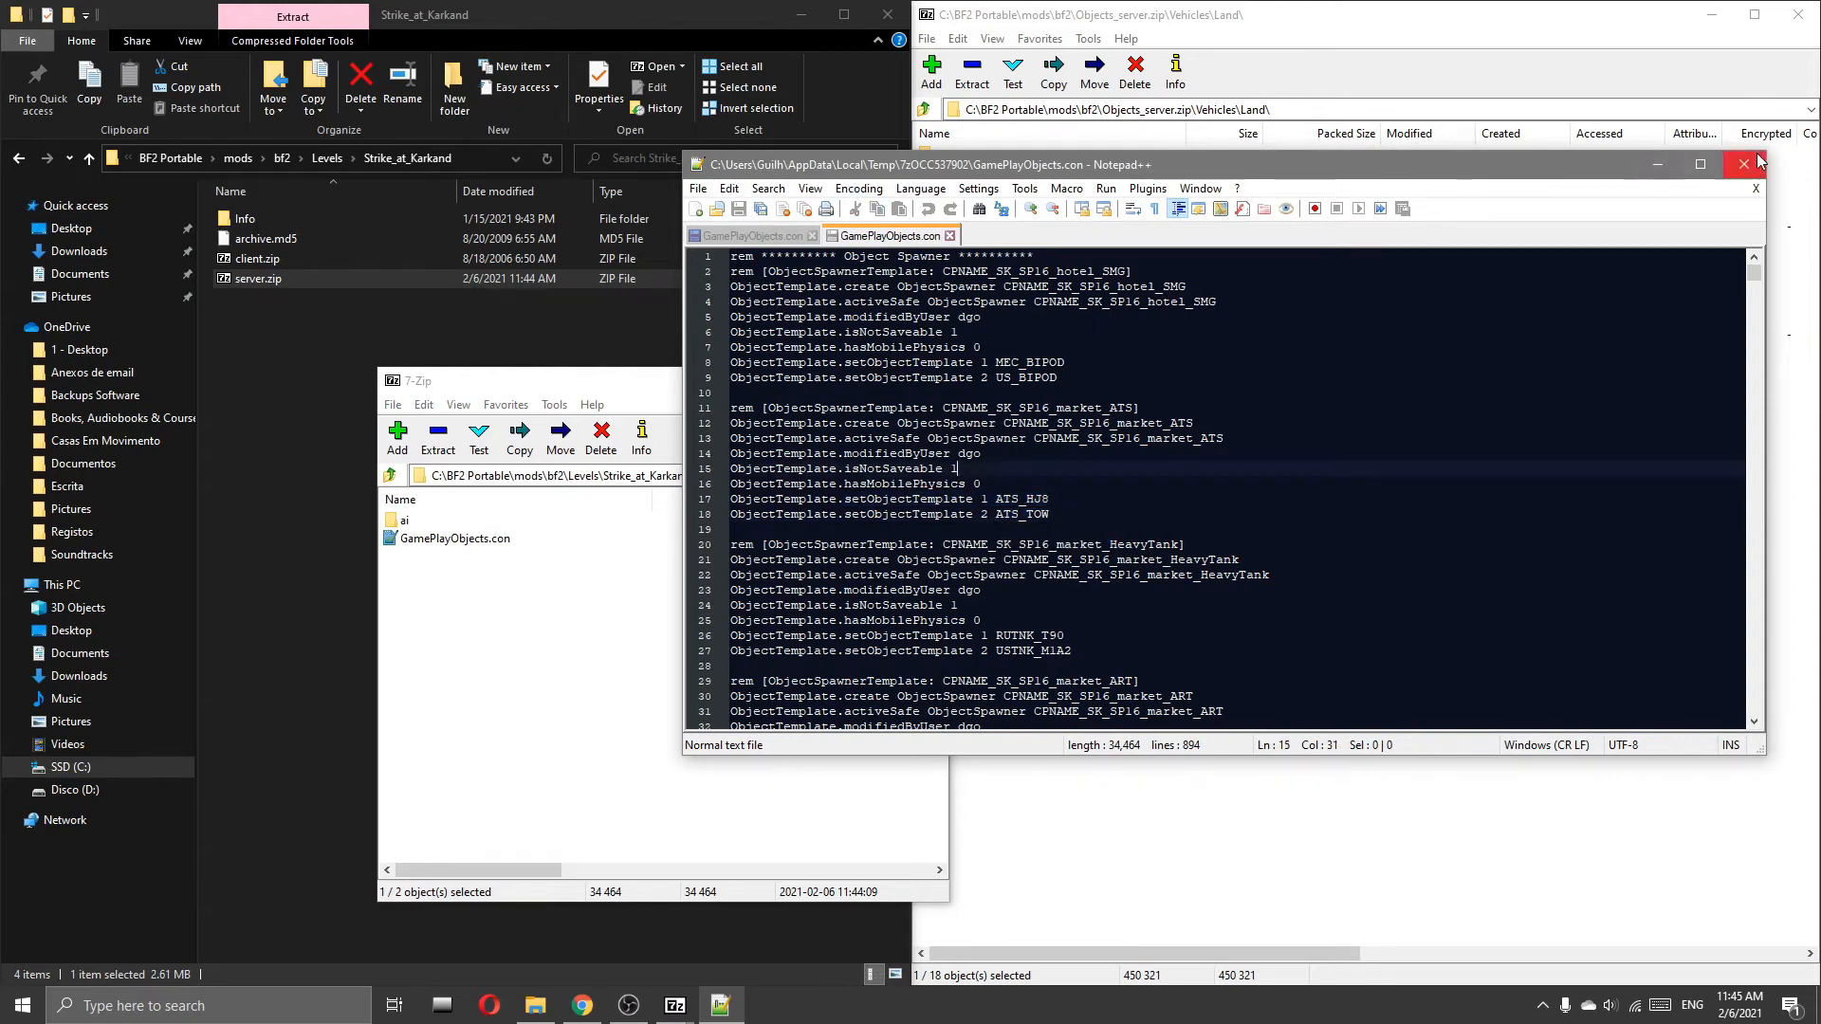
click(949, 235)
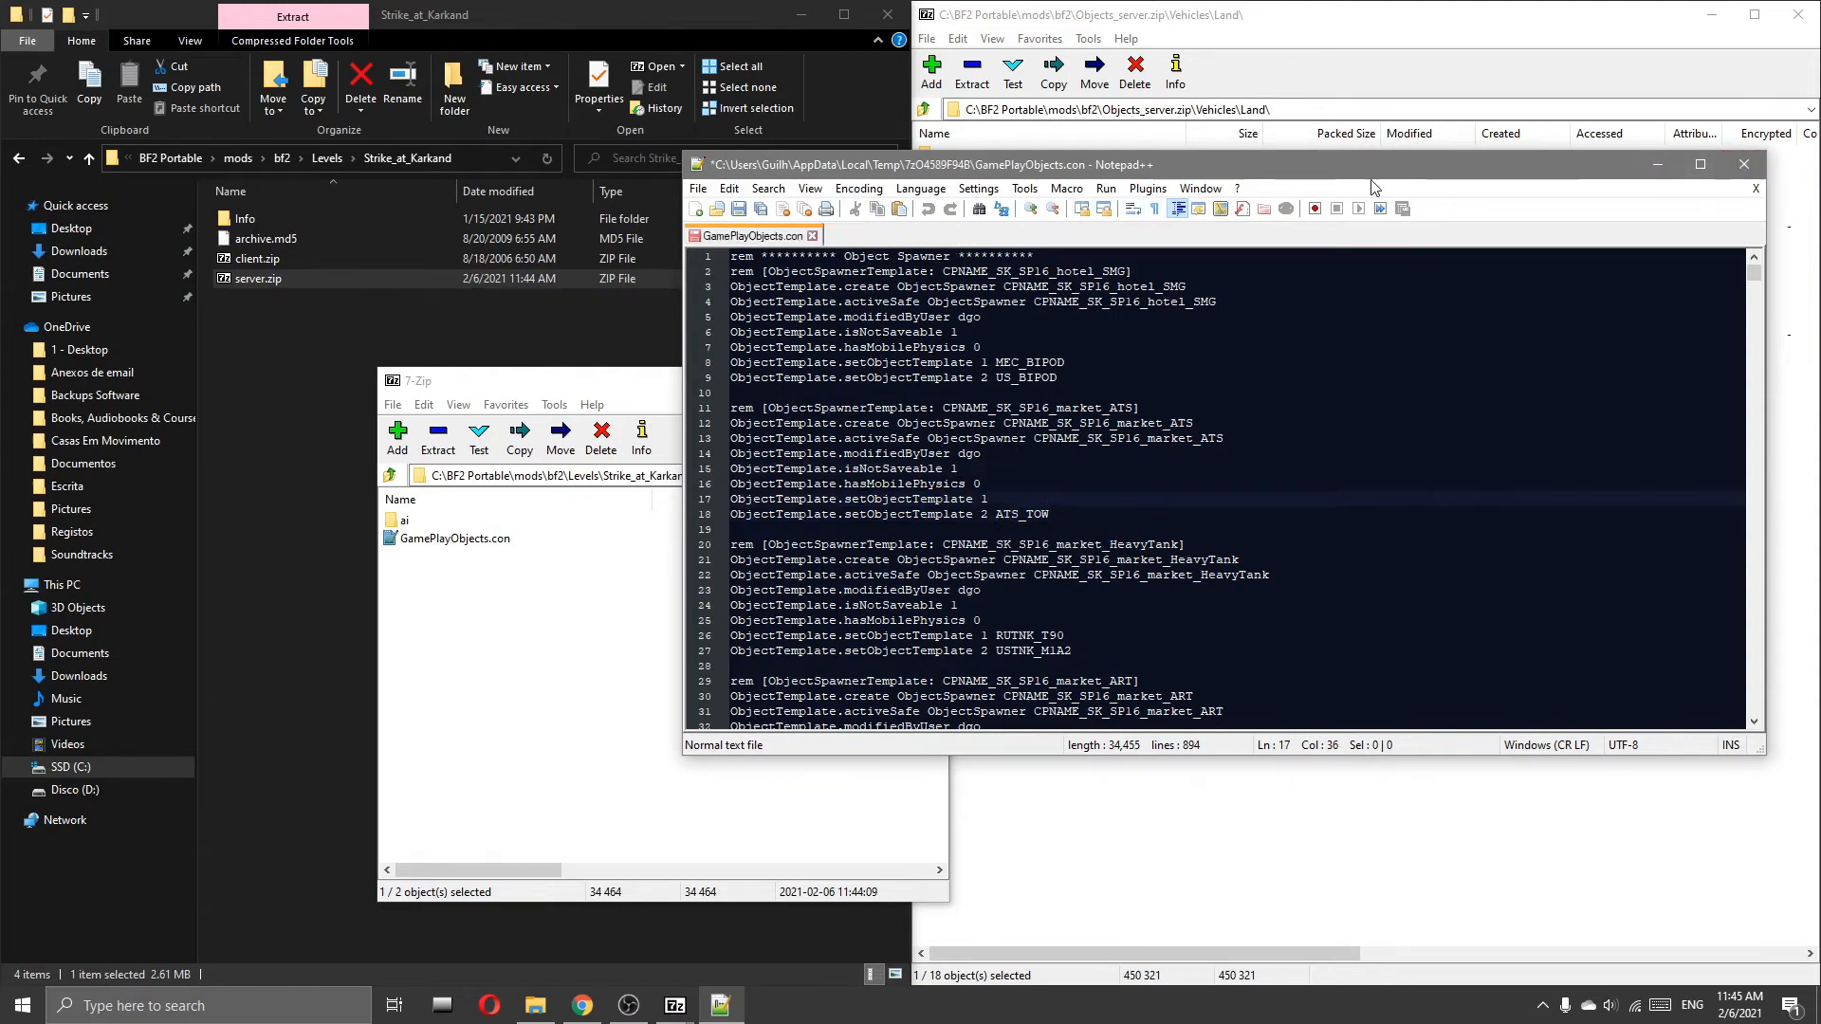
Step: Extract GamePlayObjects.con from the archive into the Strike_at_Karkand folder and clear its read-only attribute
drag(288, 563, 290, 585)
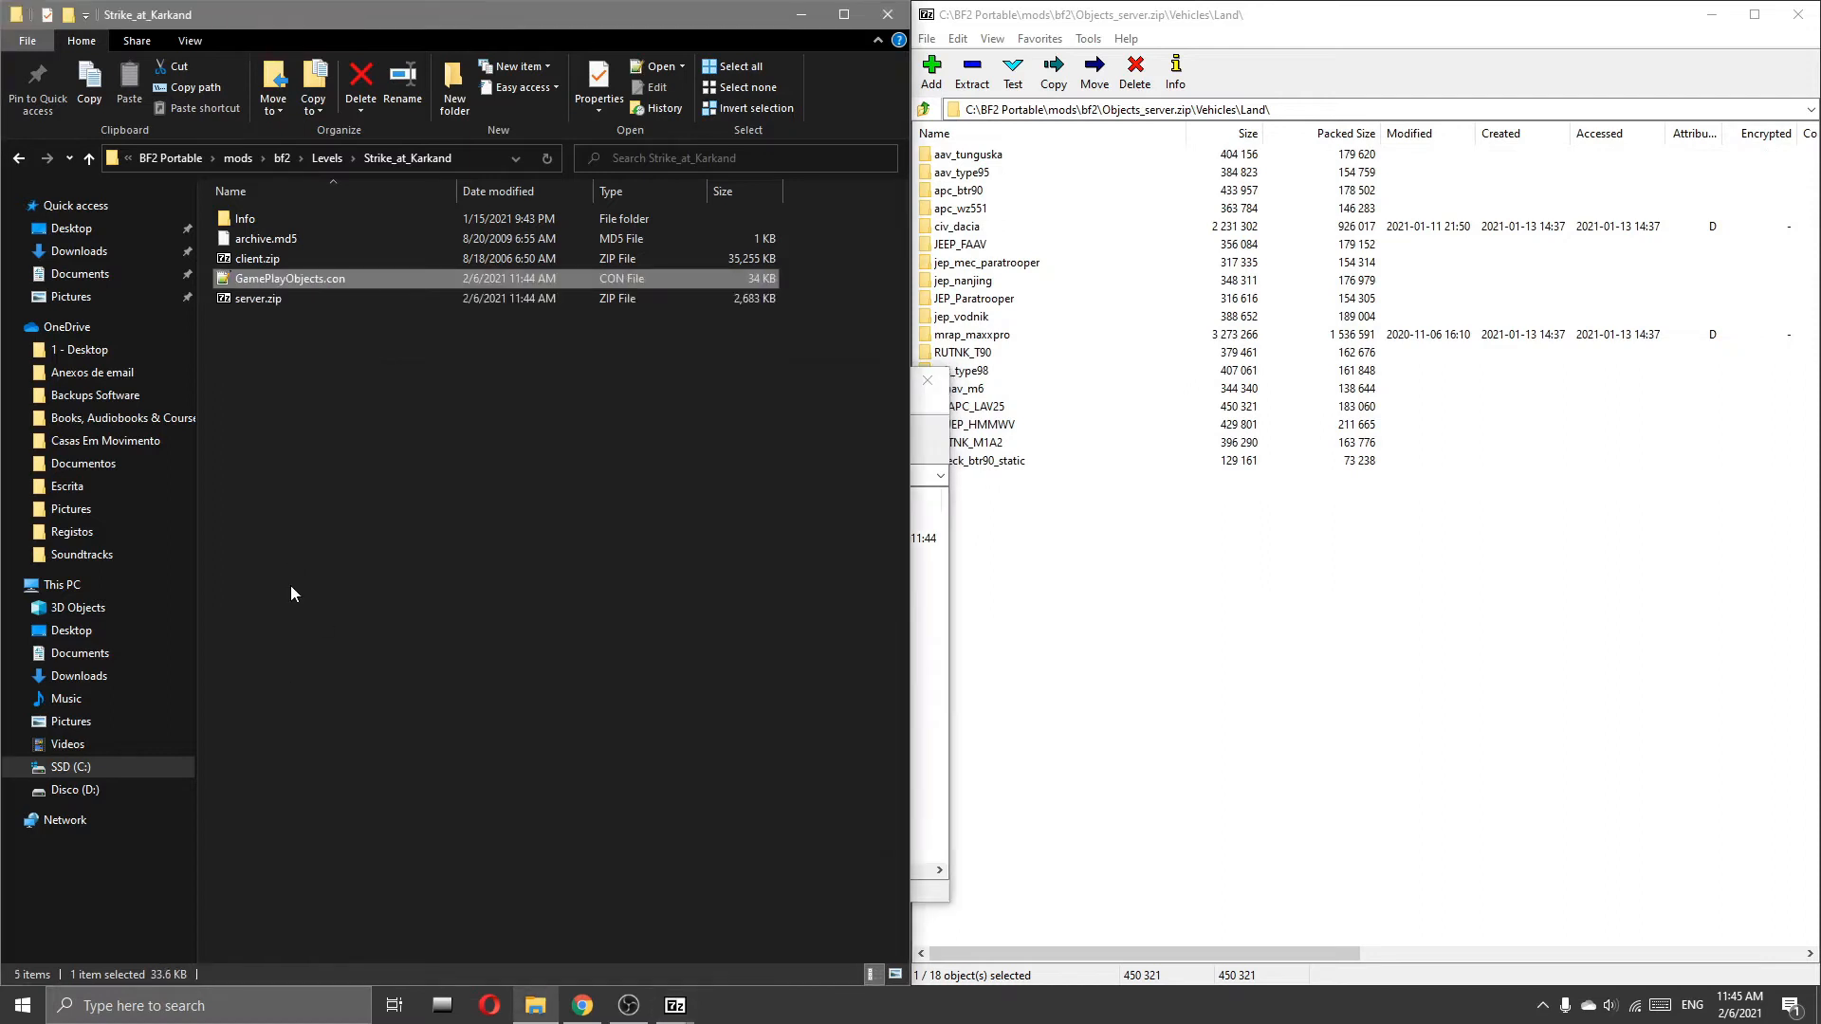
right_click(297, 279)
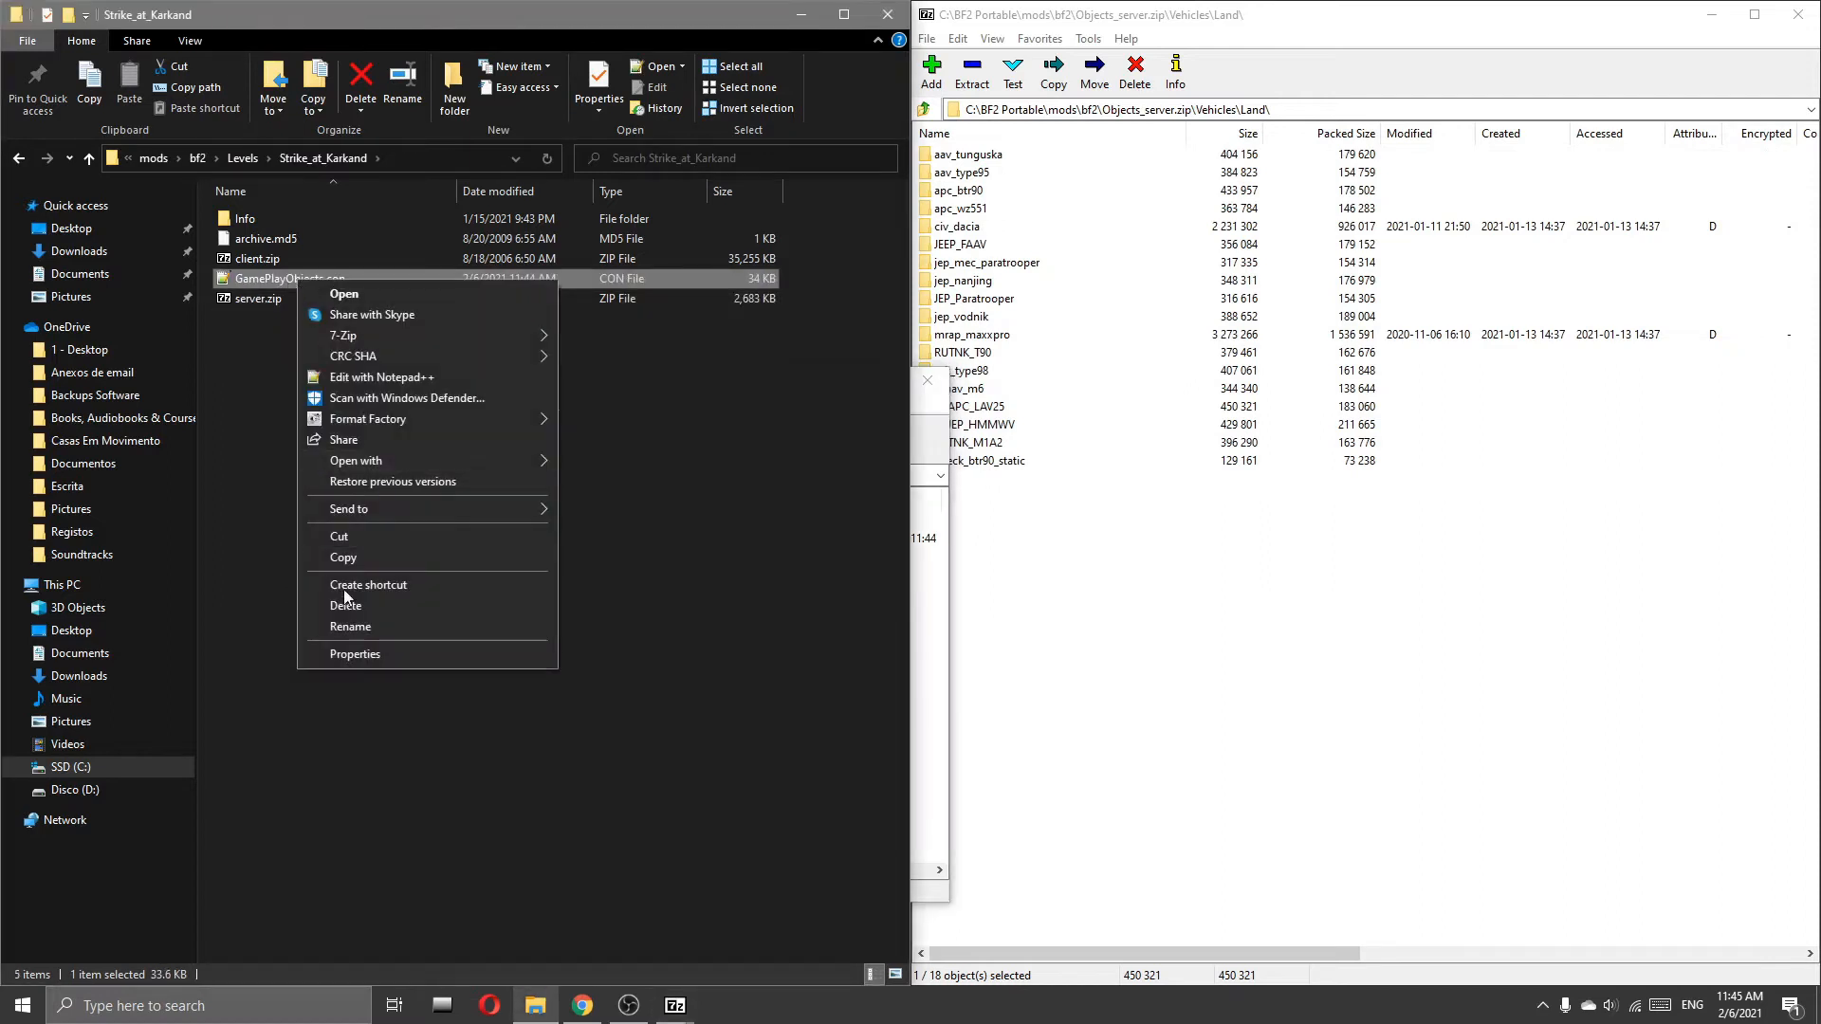
click(357, 654)
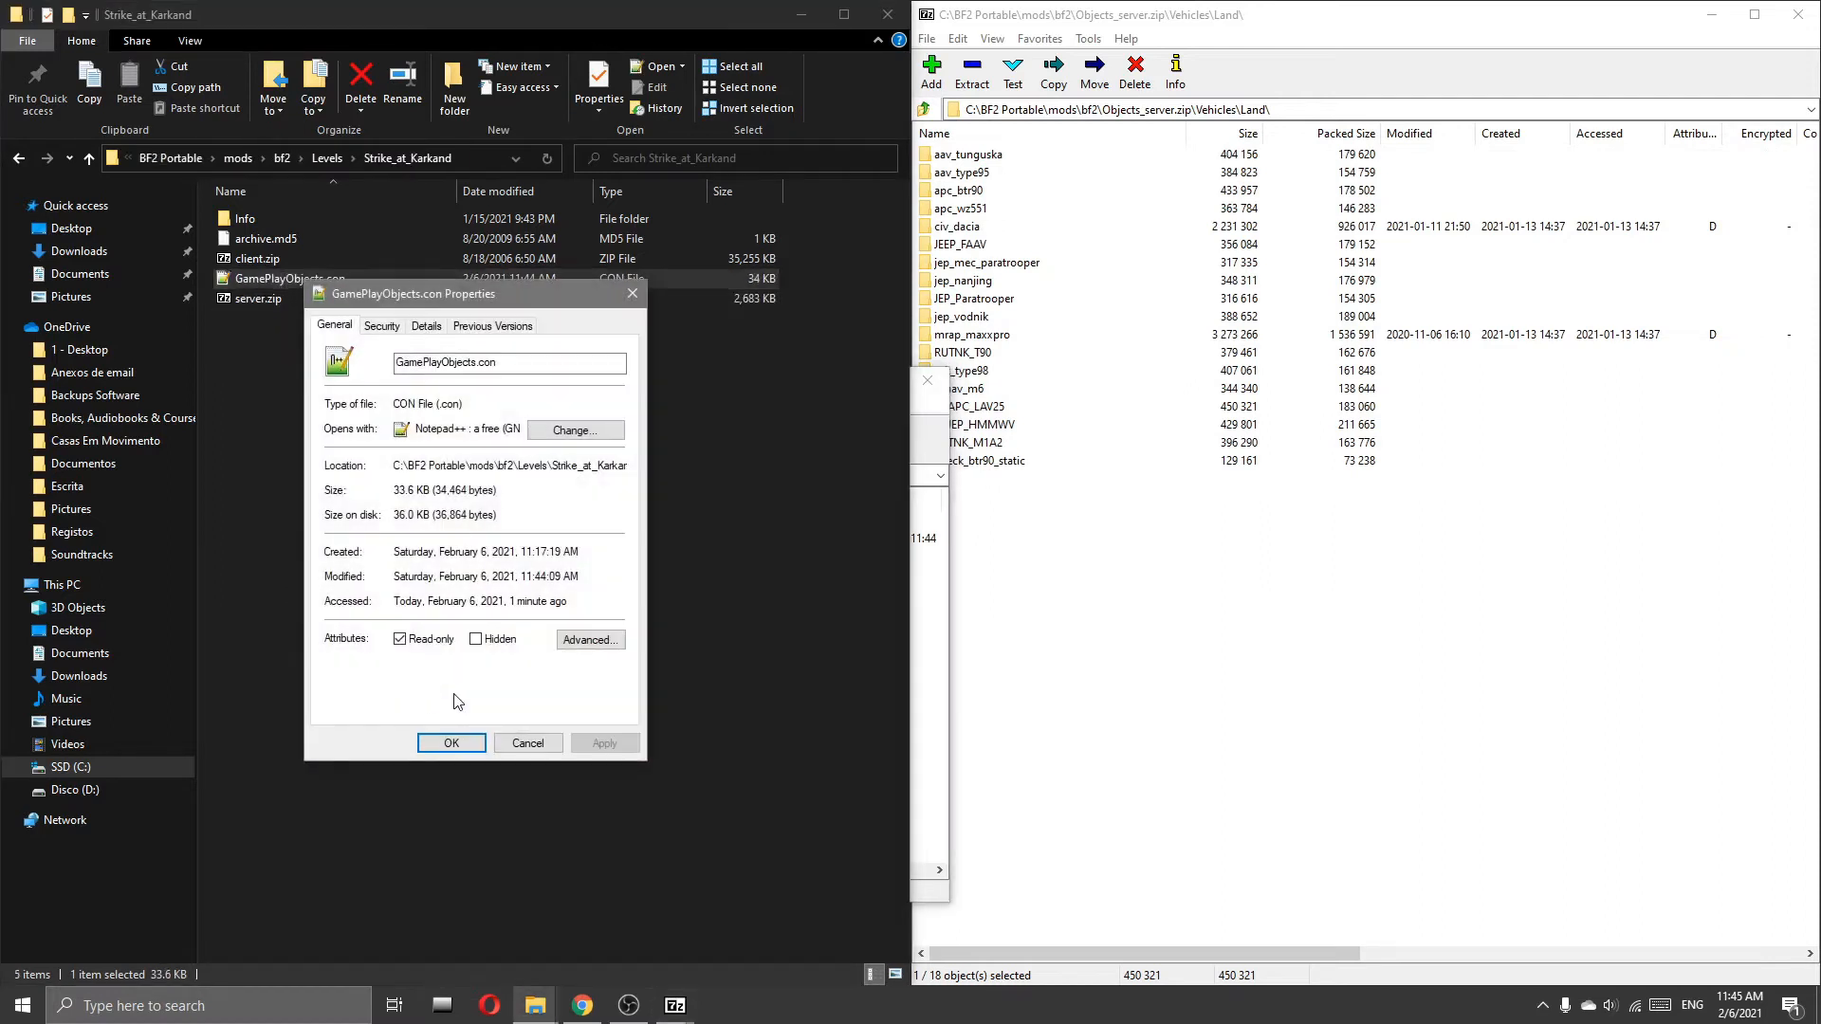
click(399, 641)
click(452, 742)
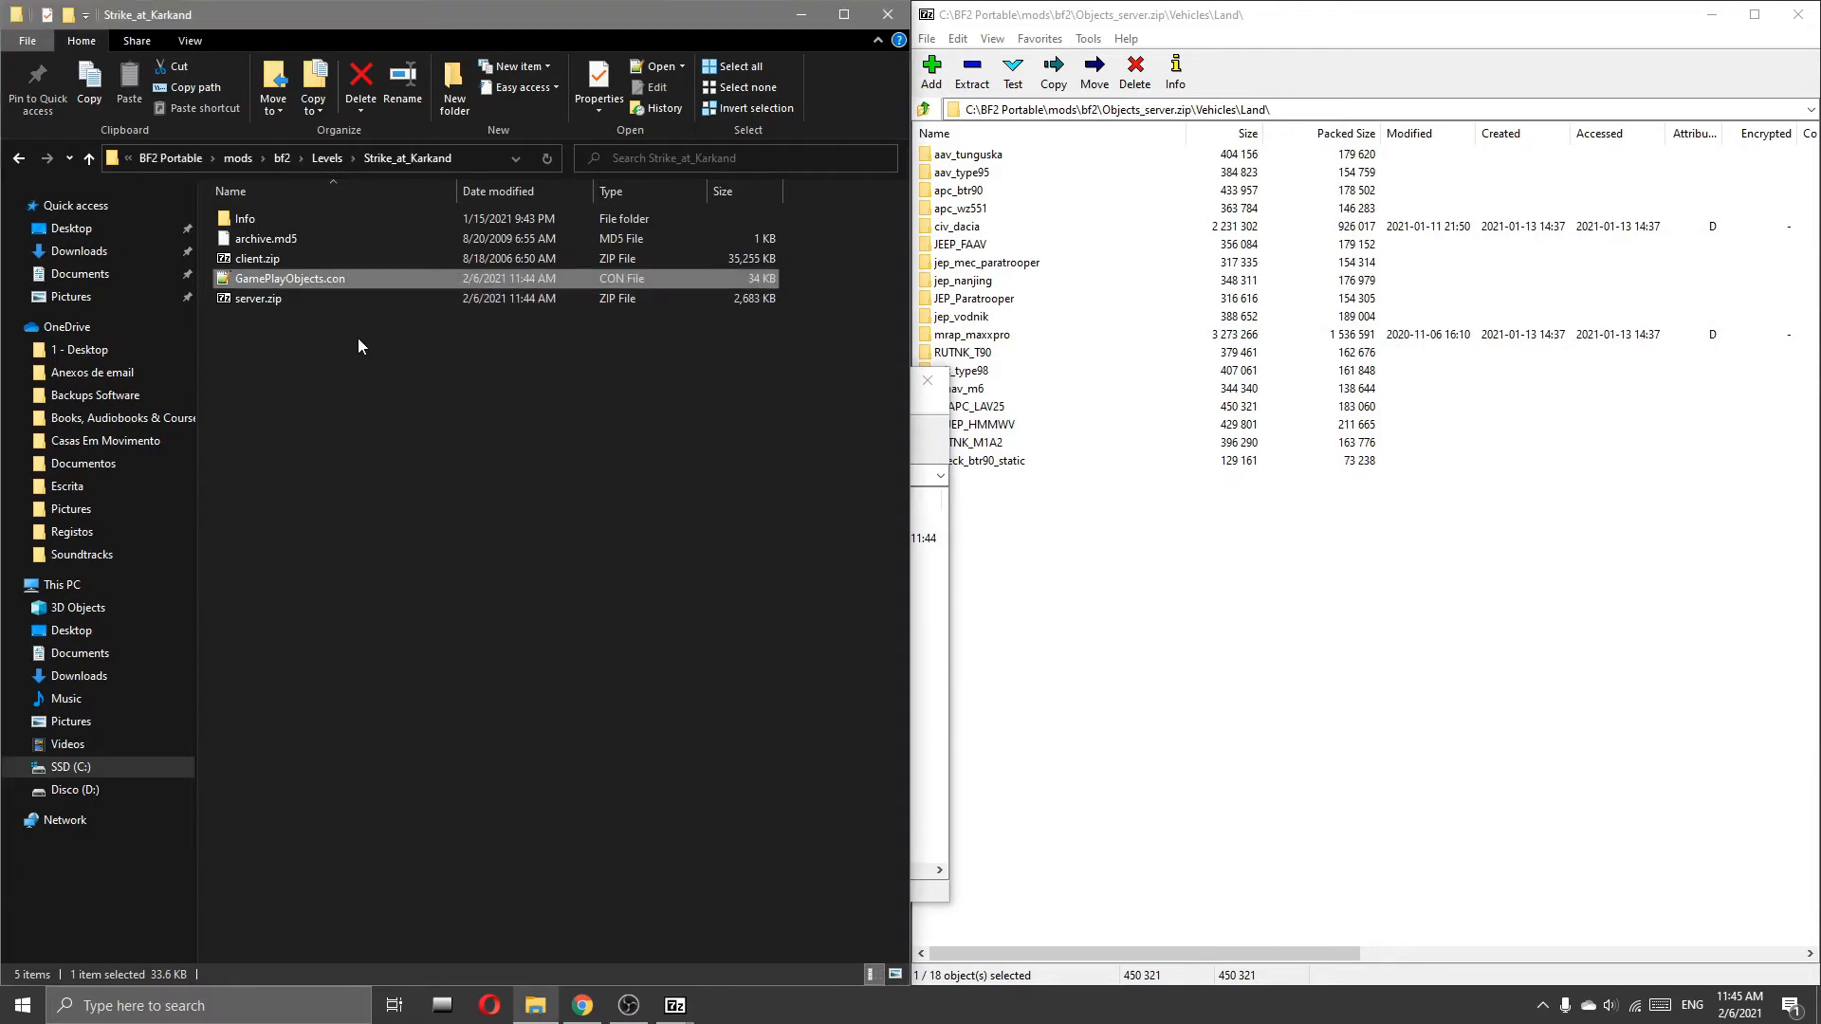
Step: Make a backup copy of GamePlayObjects.con within the Strike_at_Karkand folder
key(ctrl+c)
key(ctrl+v)
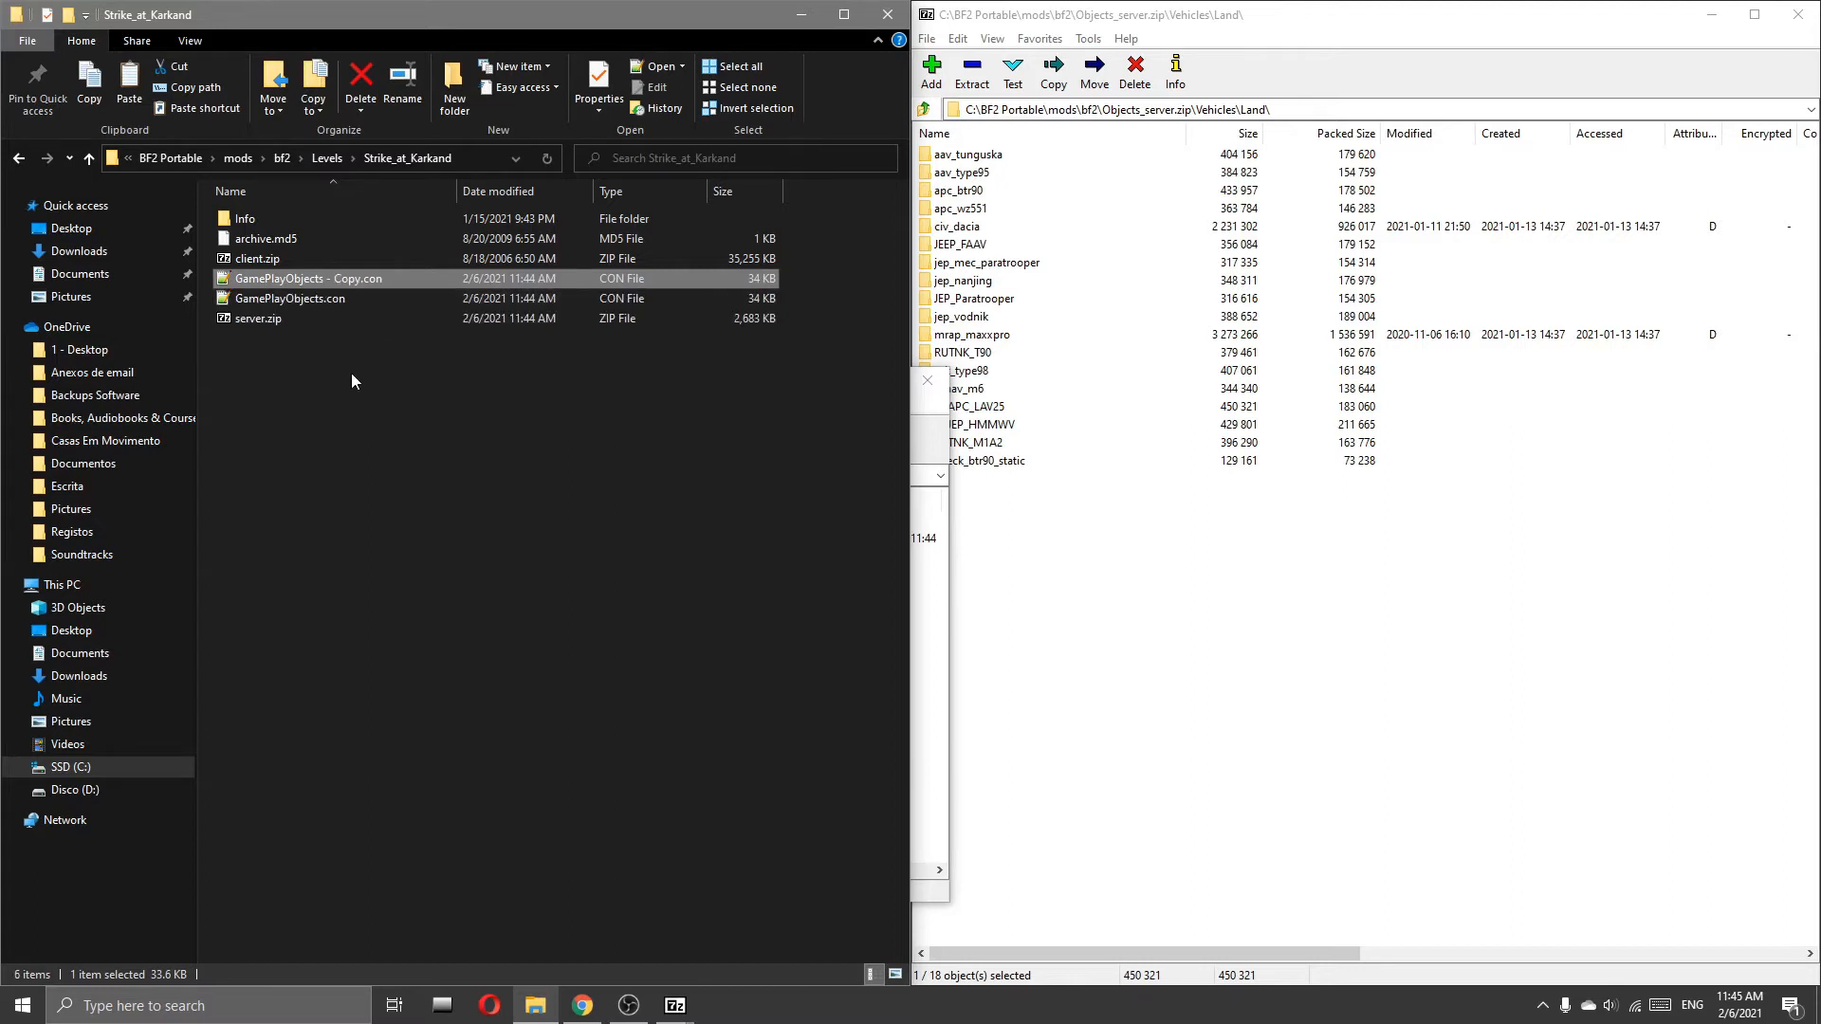
click(361, 503)
Step: Open the extracted GamePlayObjects.con from the Strike_at_Karkand folder in Notepad++
click(925, 695)
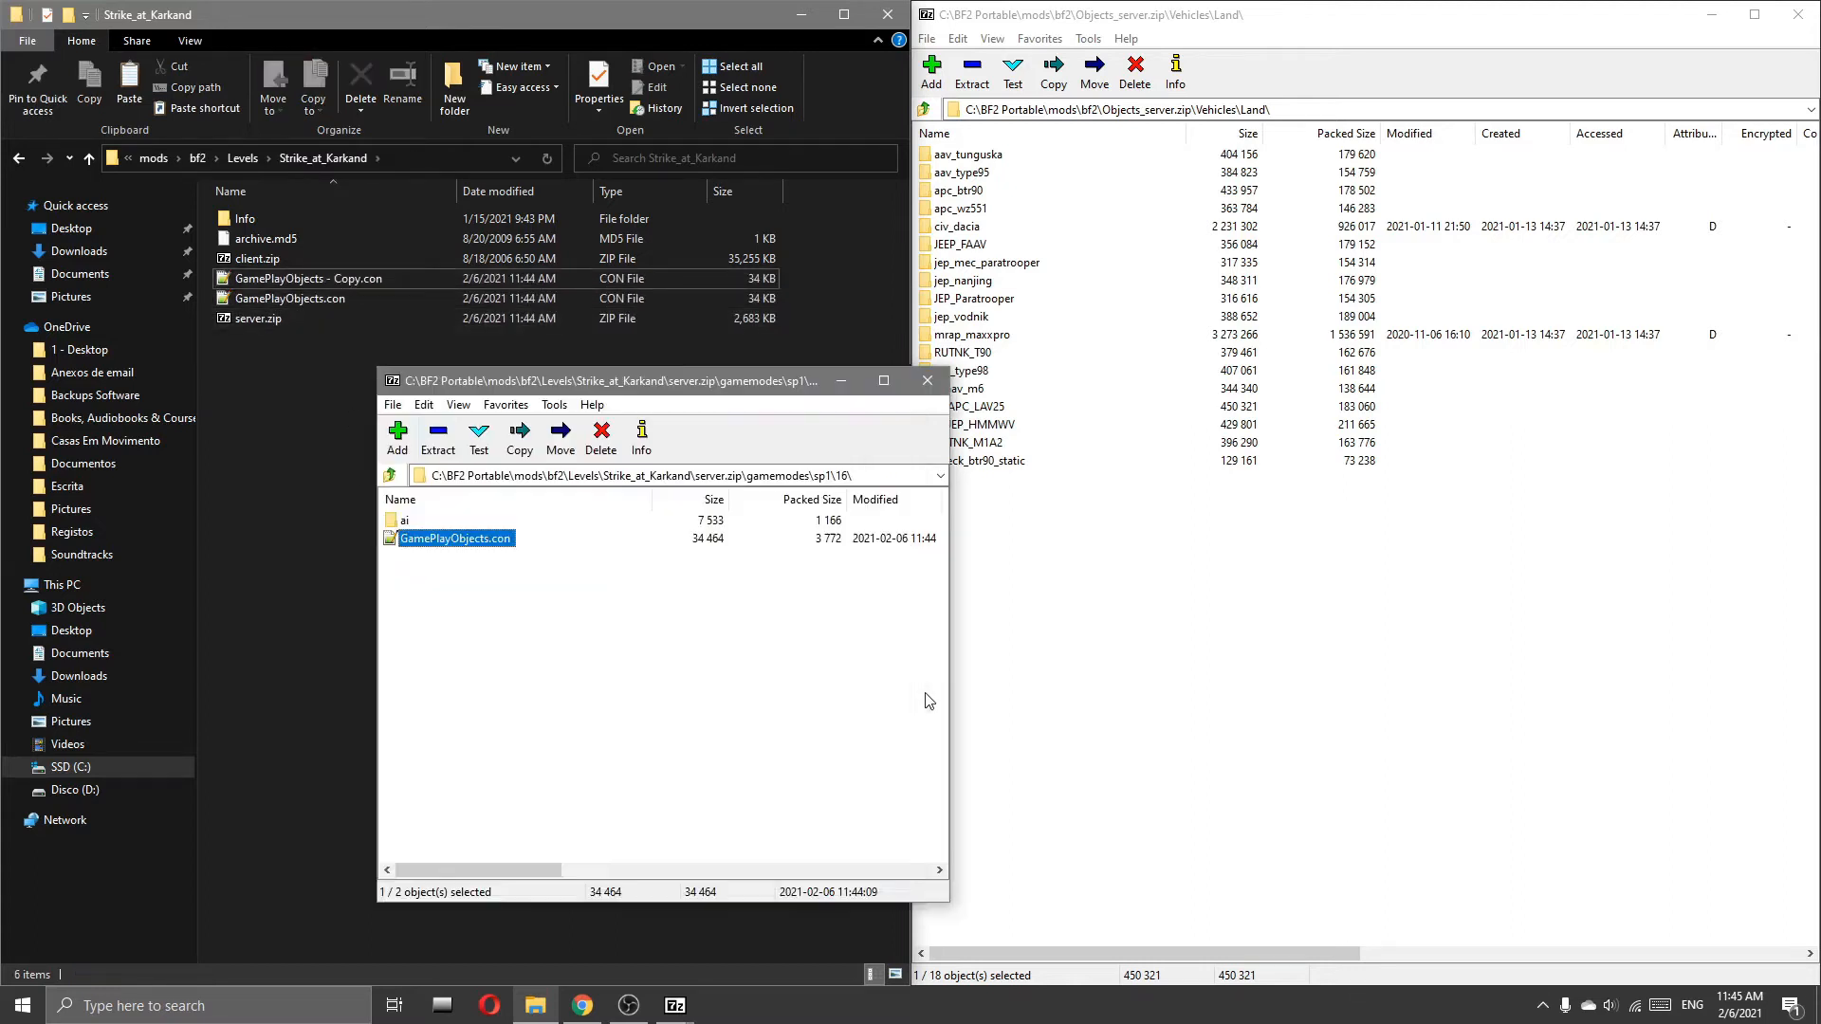
click(247, 300)
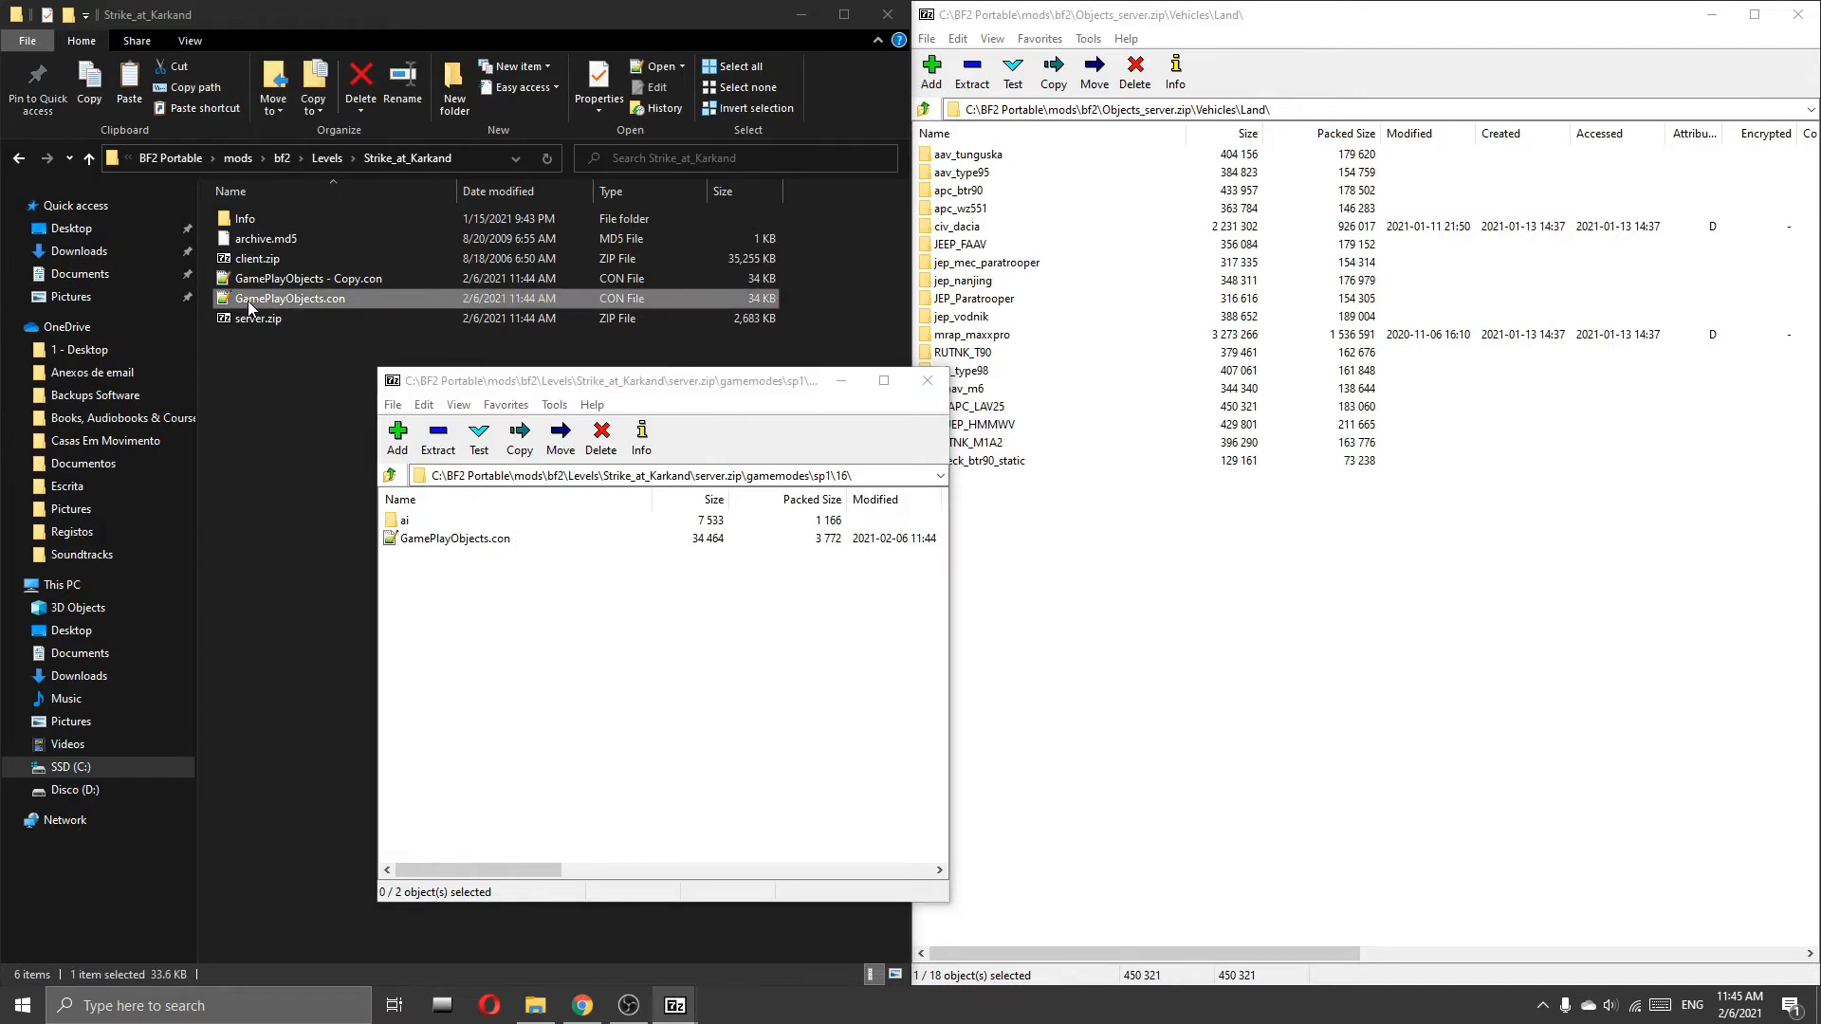
double_click(248, 300)
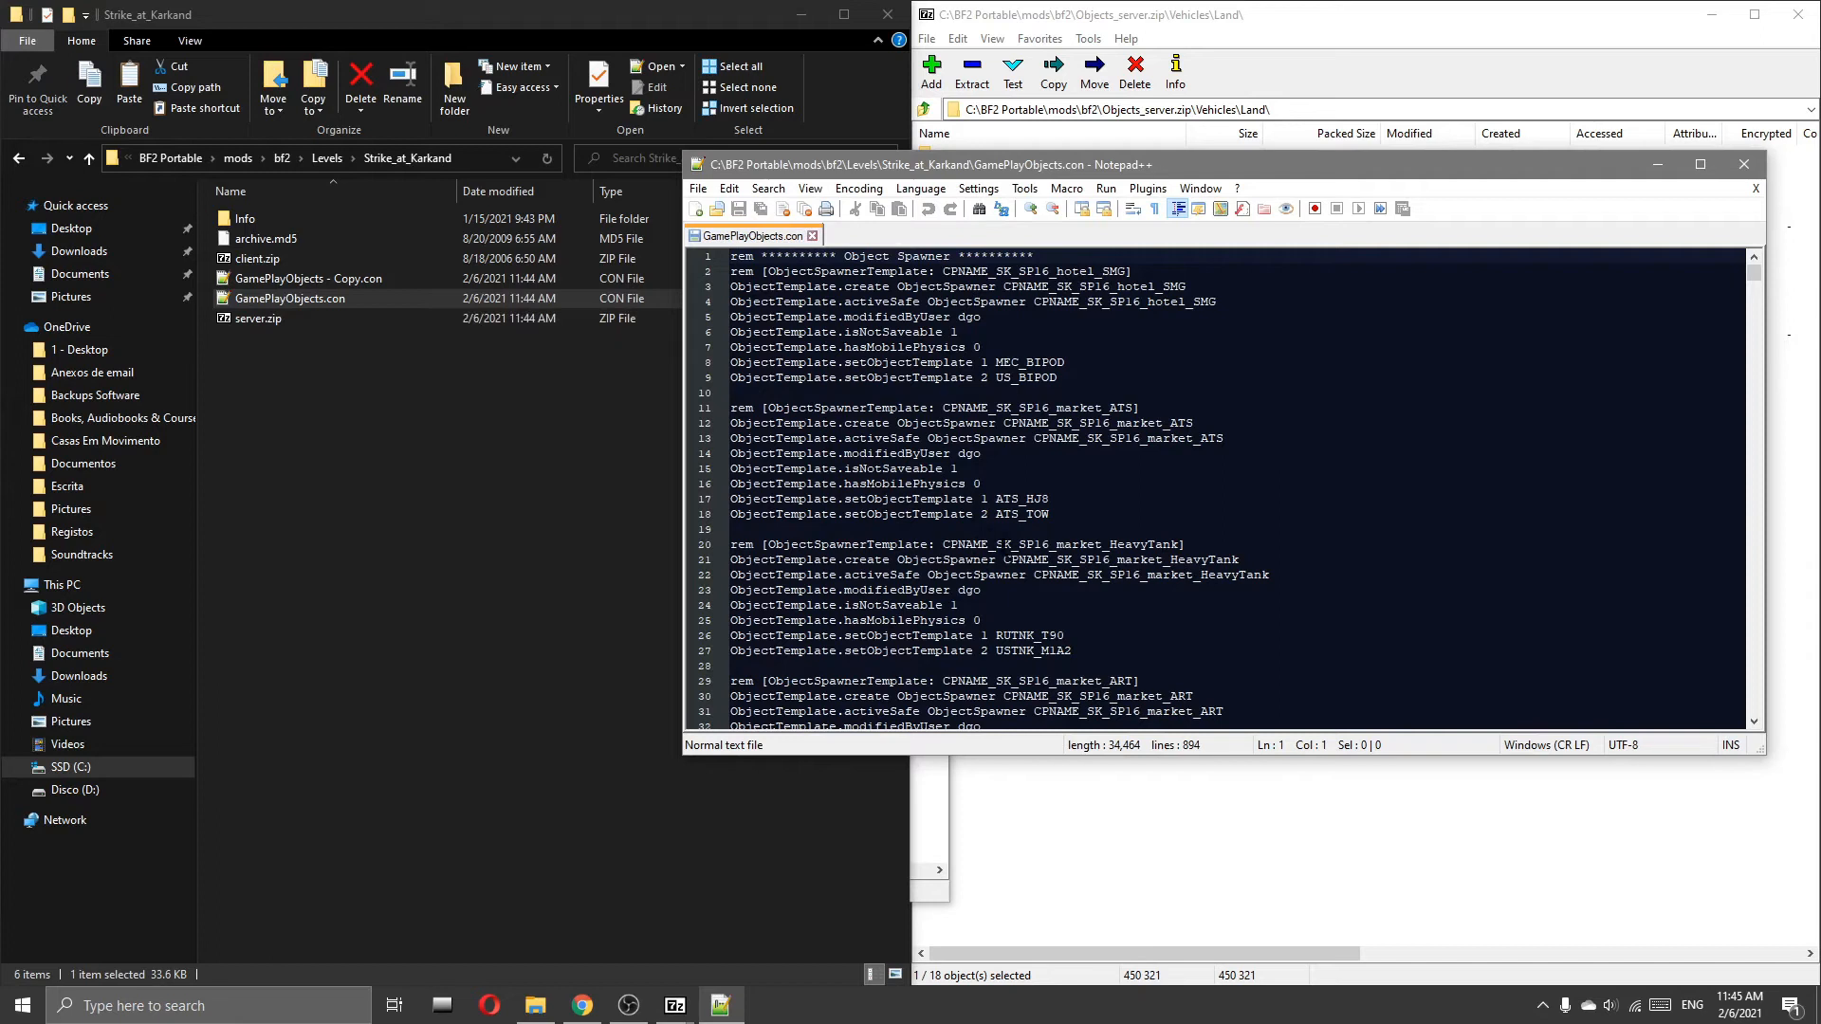
Step: Find the gasstation_APC spawner in GamePlayObjects.con, and copy the mrap_maxxpro.tweak file name from the mrap_maxxpro folder in Objects_server.zip
scroll(1082, 529, down, 7)
scroll(1018, 529, down, 8)
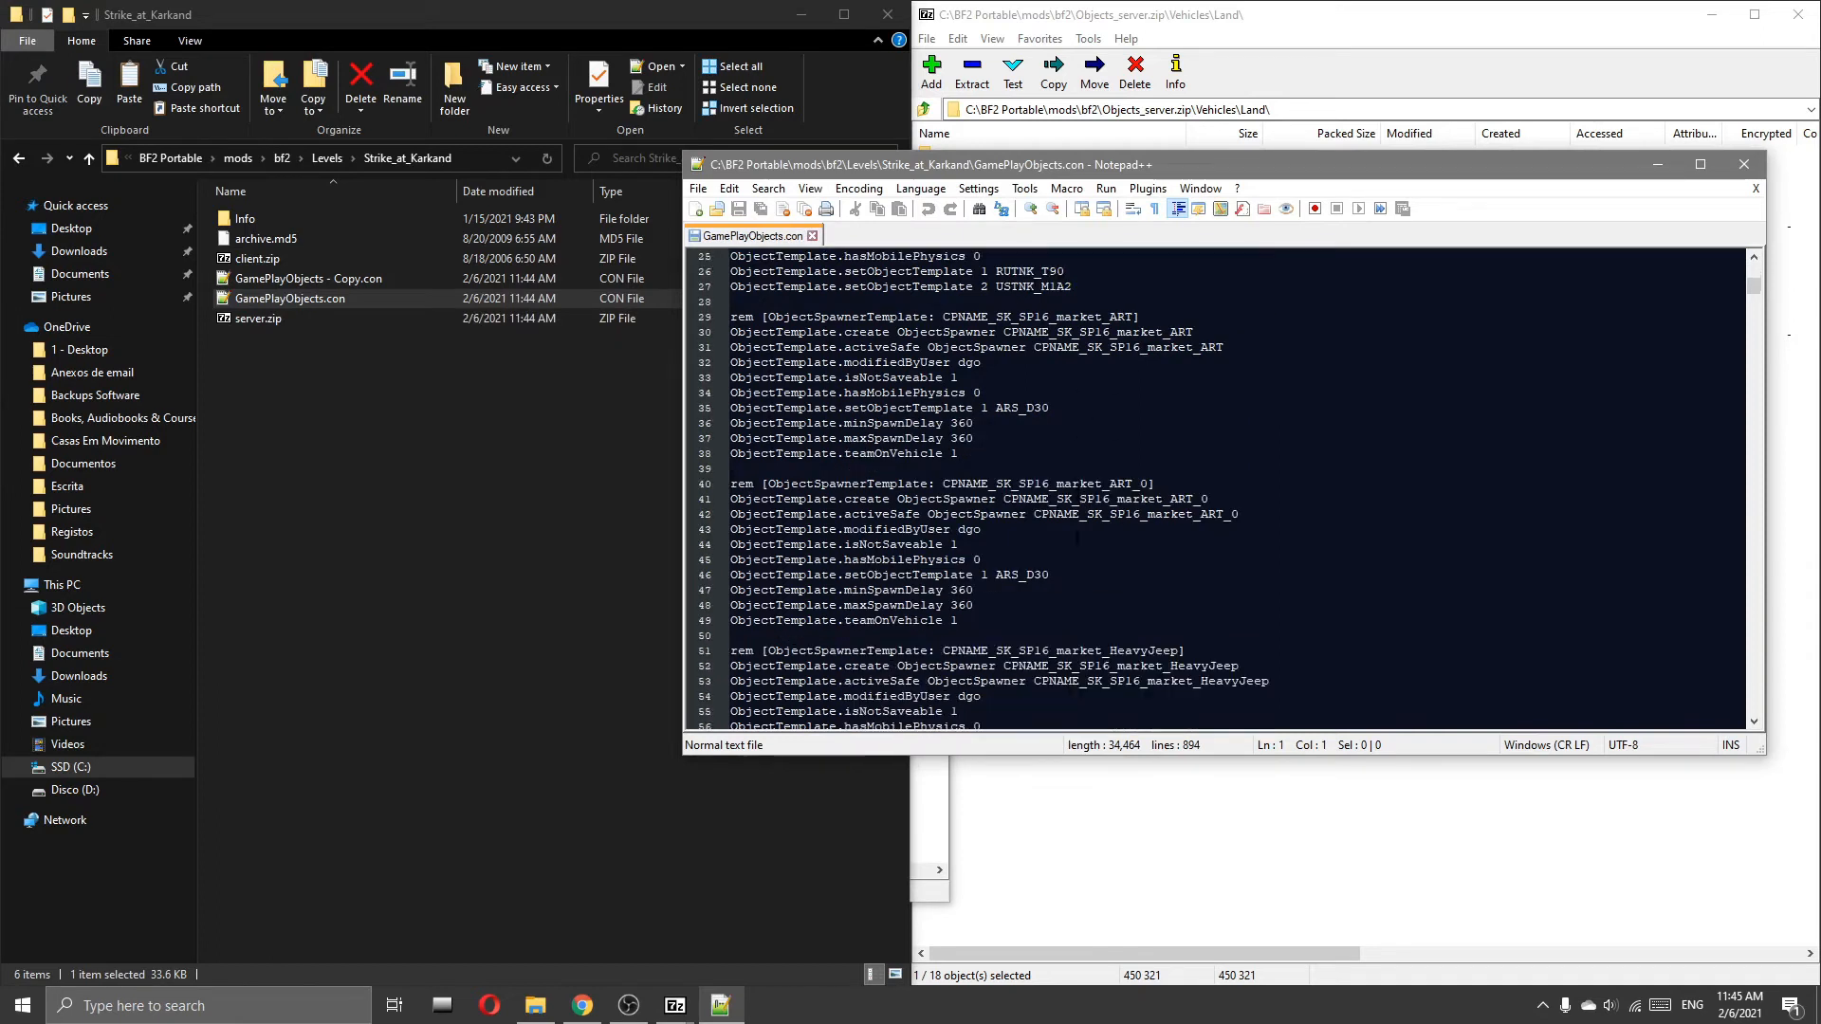
scroll(1077, 537, down, 12)
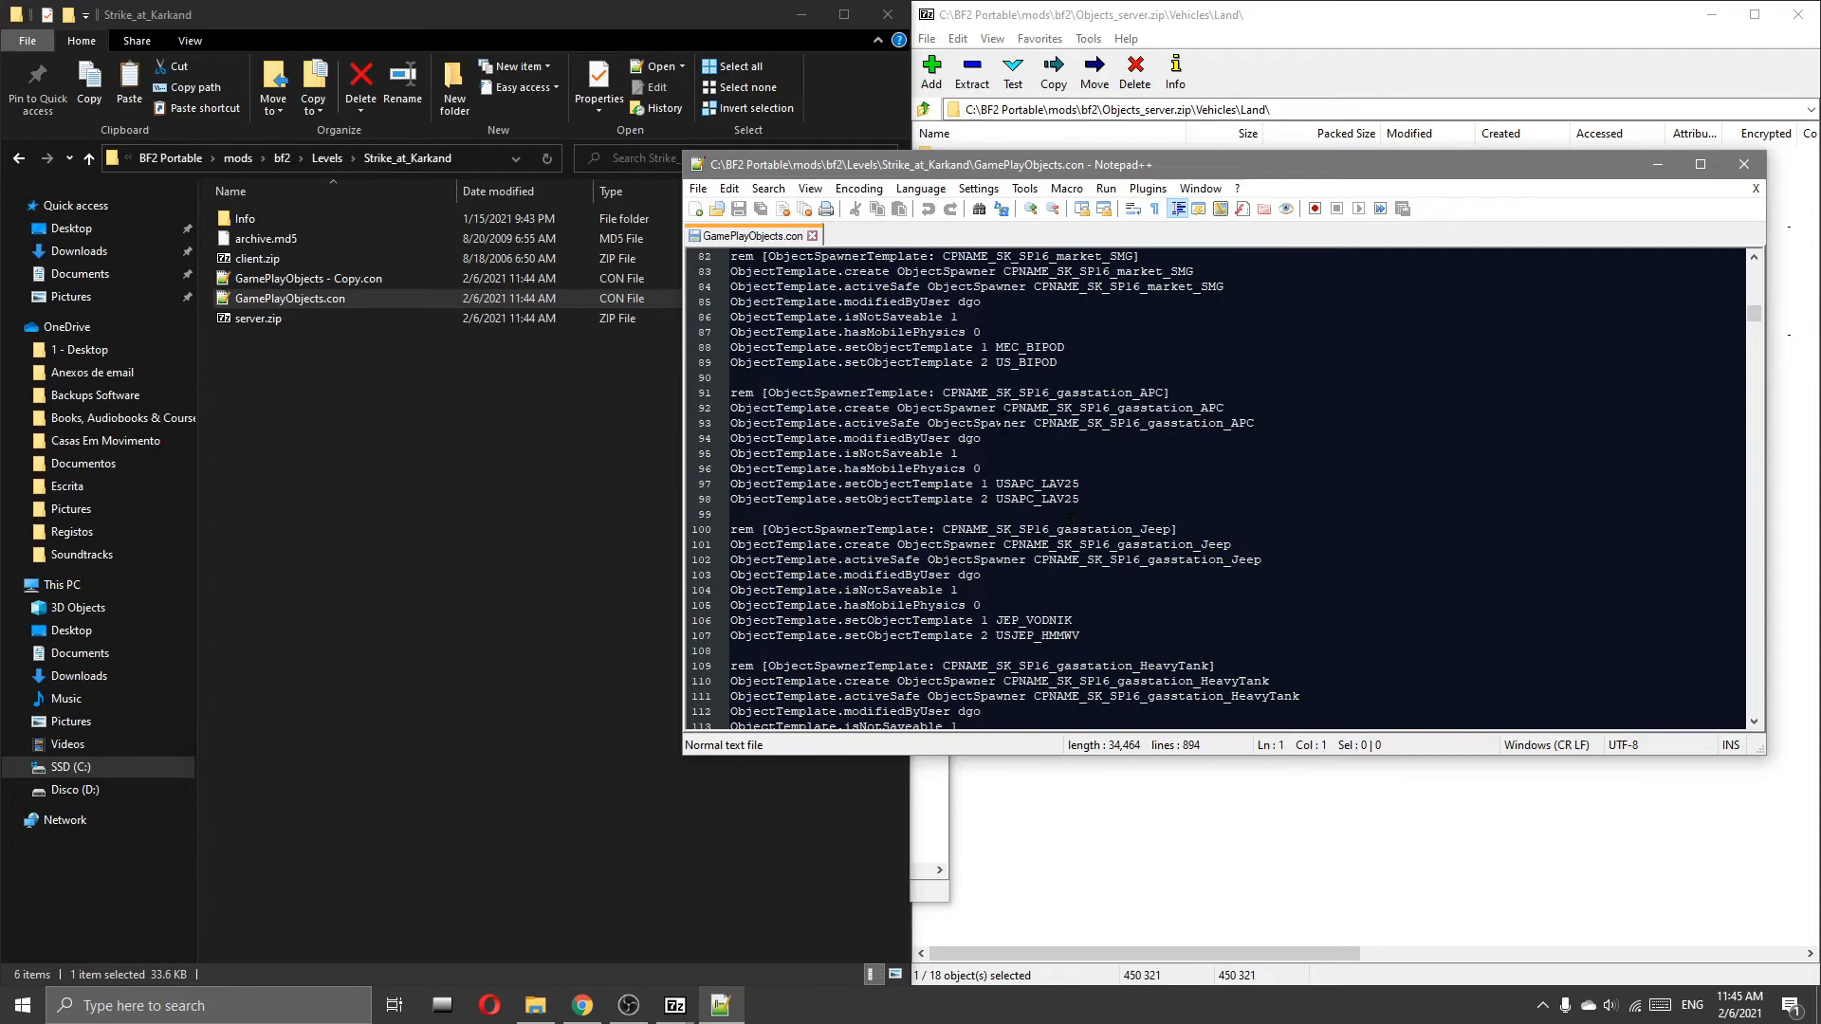
drag(1232, 165, 1041, 446)
click(1050, 414)
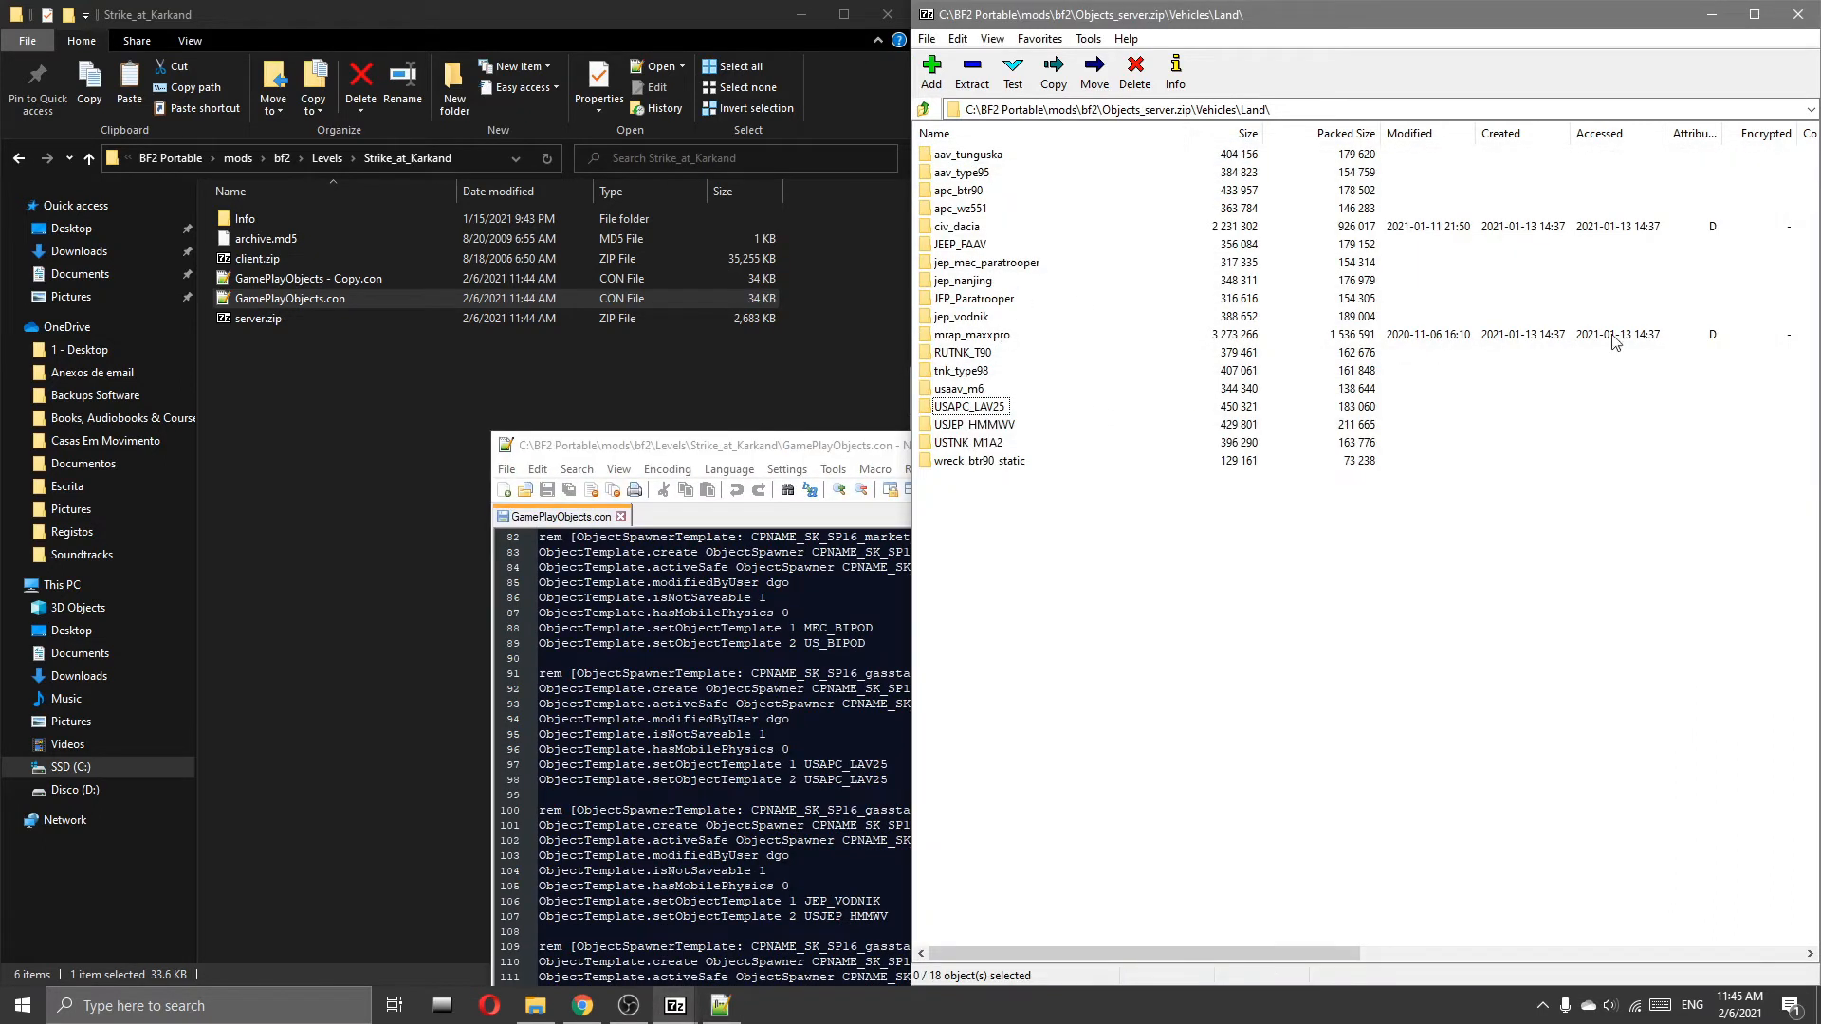
double_click(1006, 334)
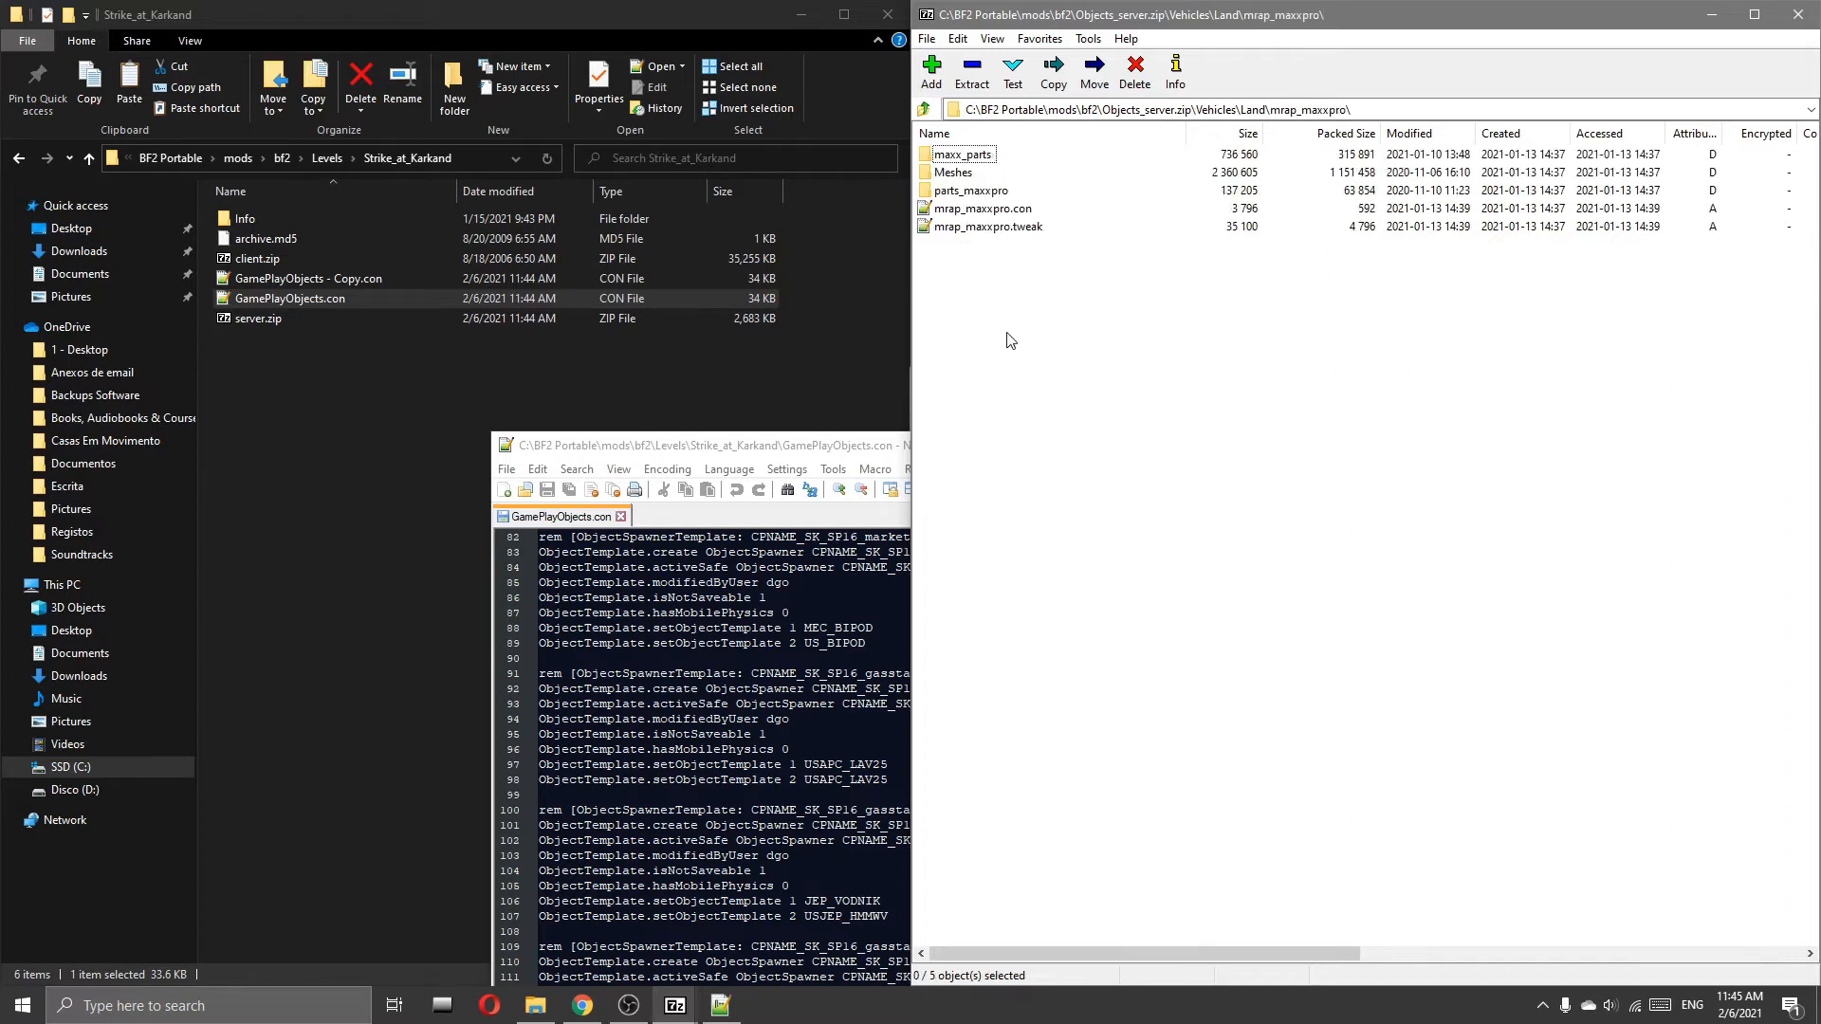
click(982, 229)
key(F2)
key(ctrl+c)
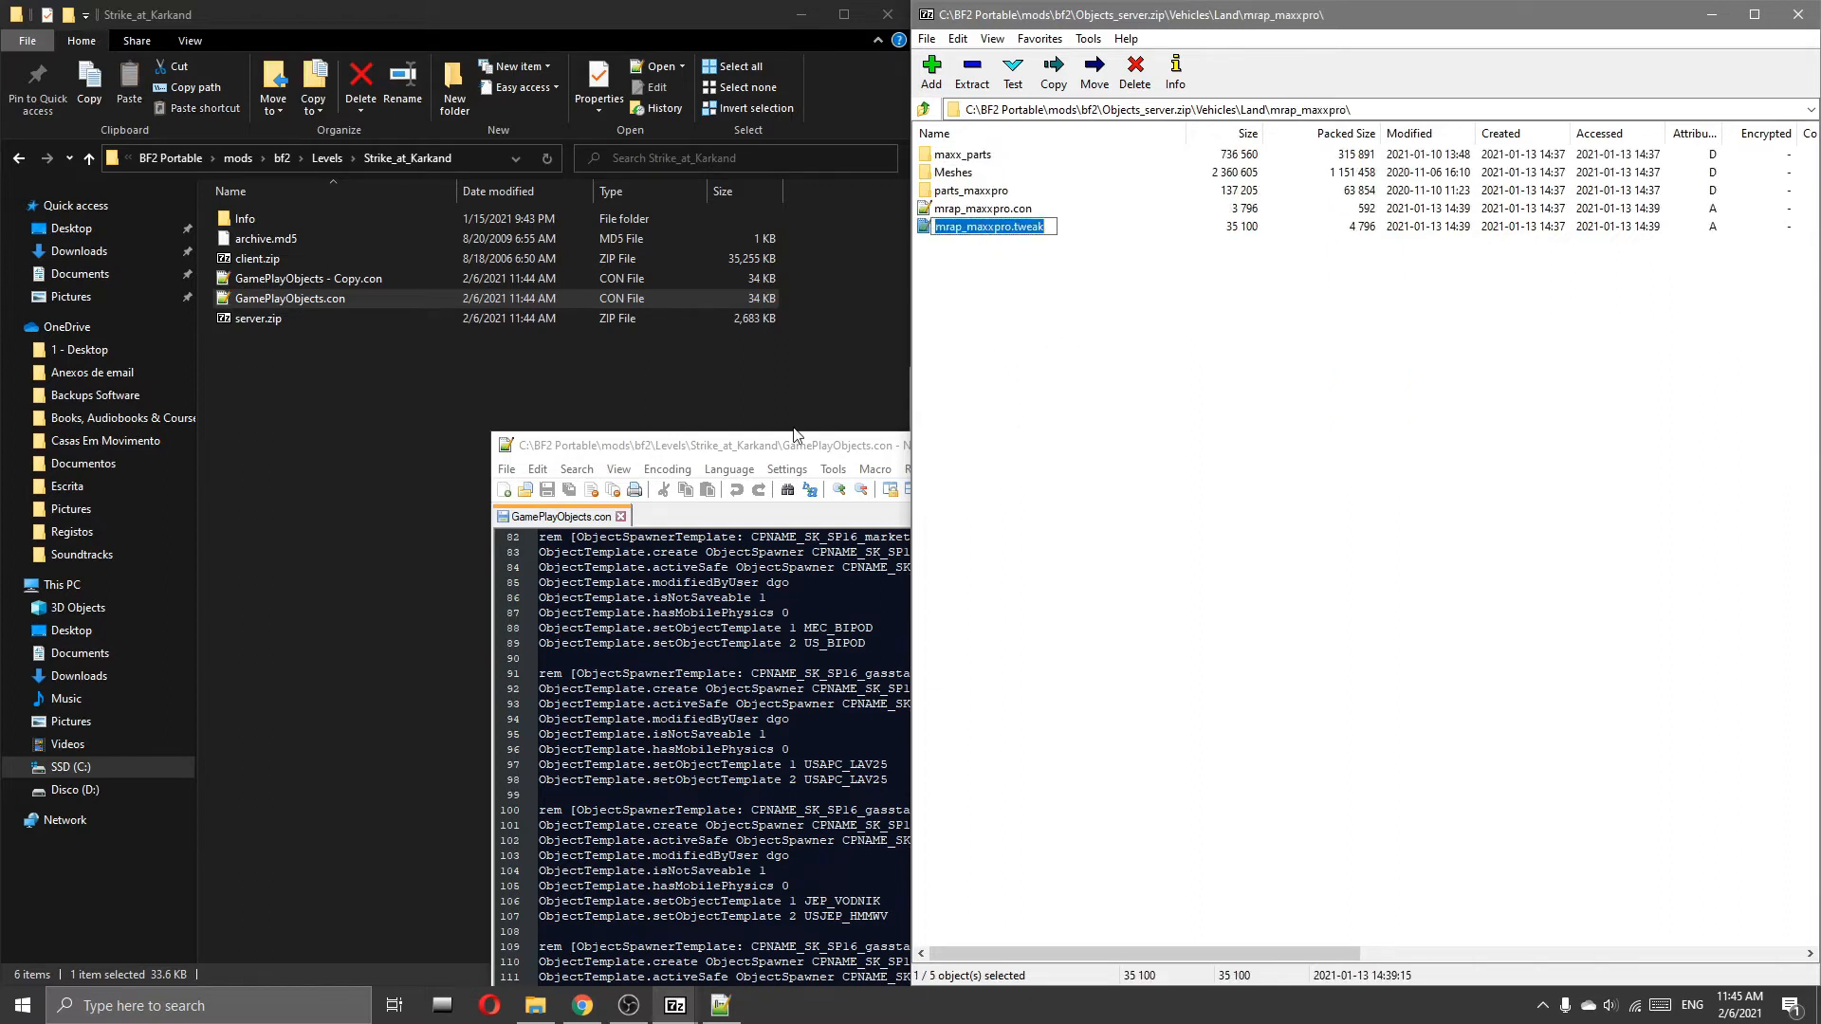
Step: Replace both object templates of the CPNAME_SK_SP16_gasstation_APC spawner with mrap_maxxpro, without the .tweak extension
drag(797, 443, 736, 206)
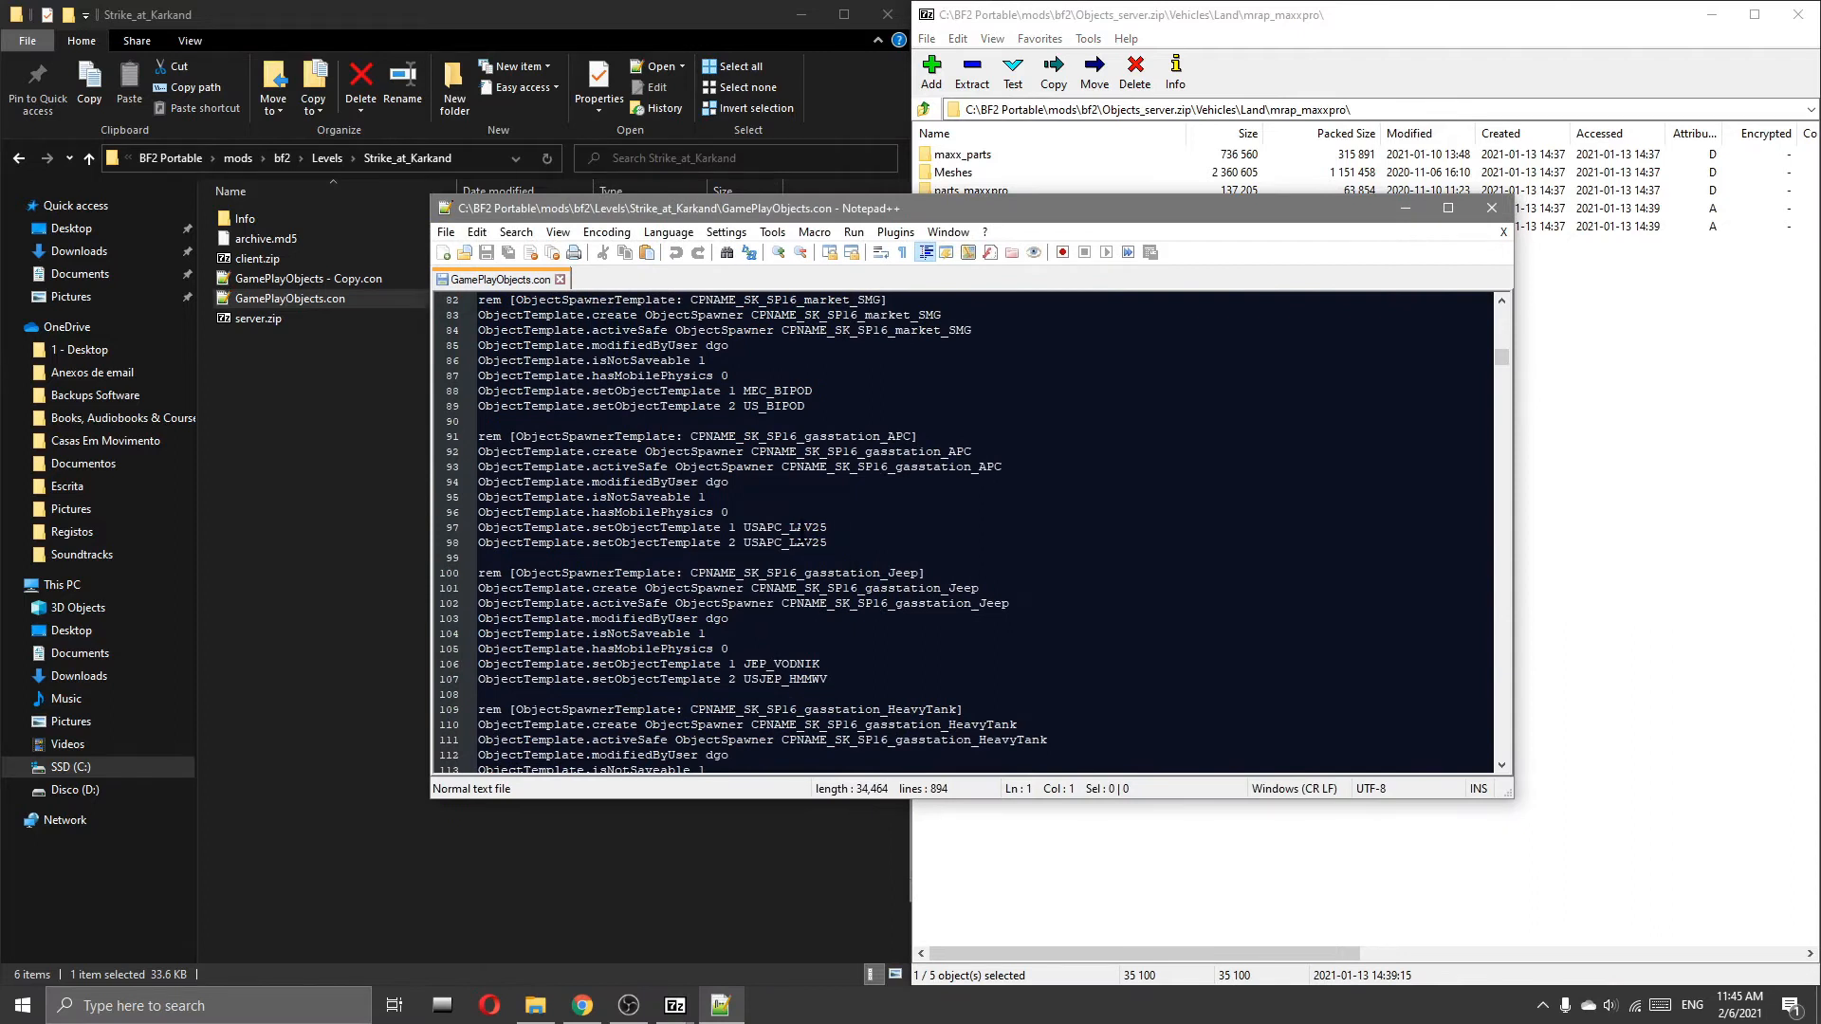
double_click(800, 529)
key(ctrl+v)
double_click(825, 544)
key(ctrl+v)
drag(836, 527, 882, 543)
key(Delete)
key(Delete)
double_click(823, 528)
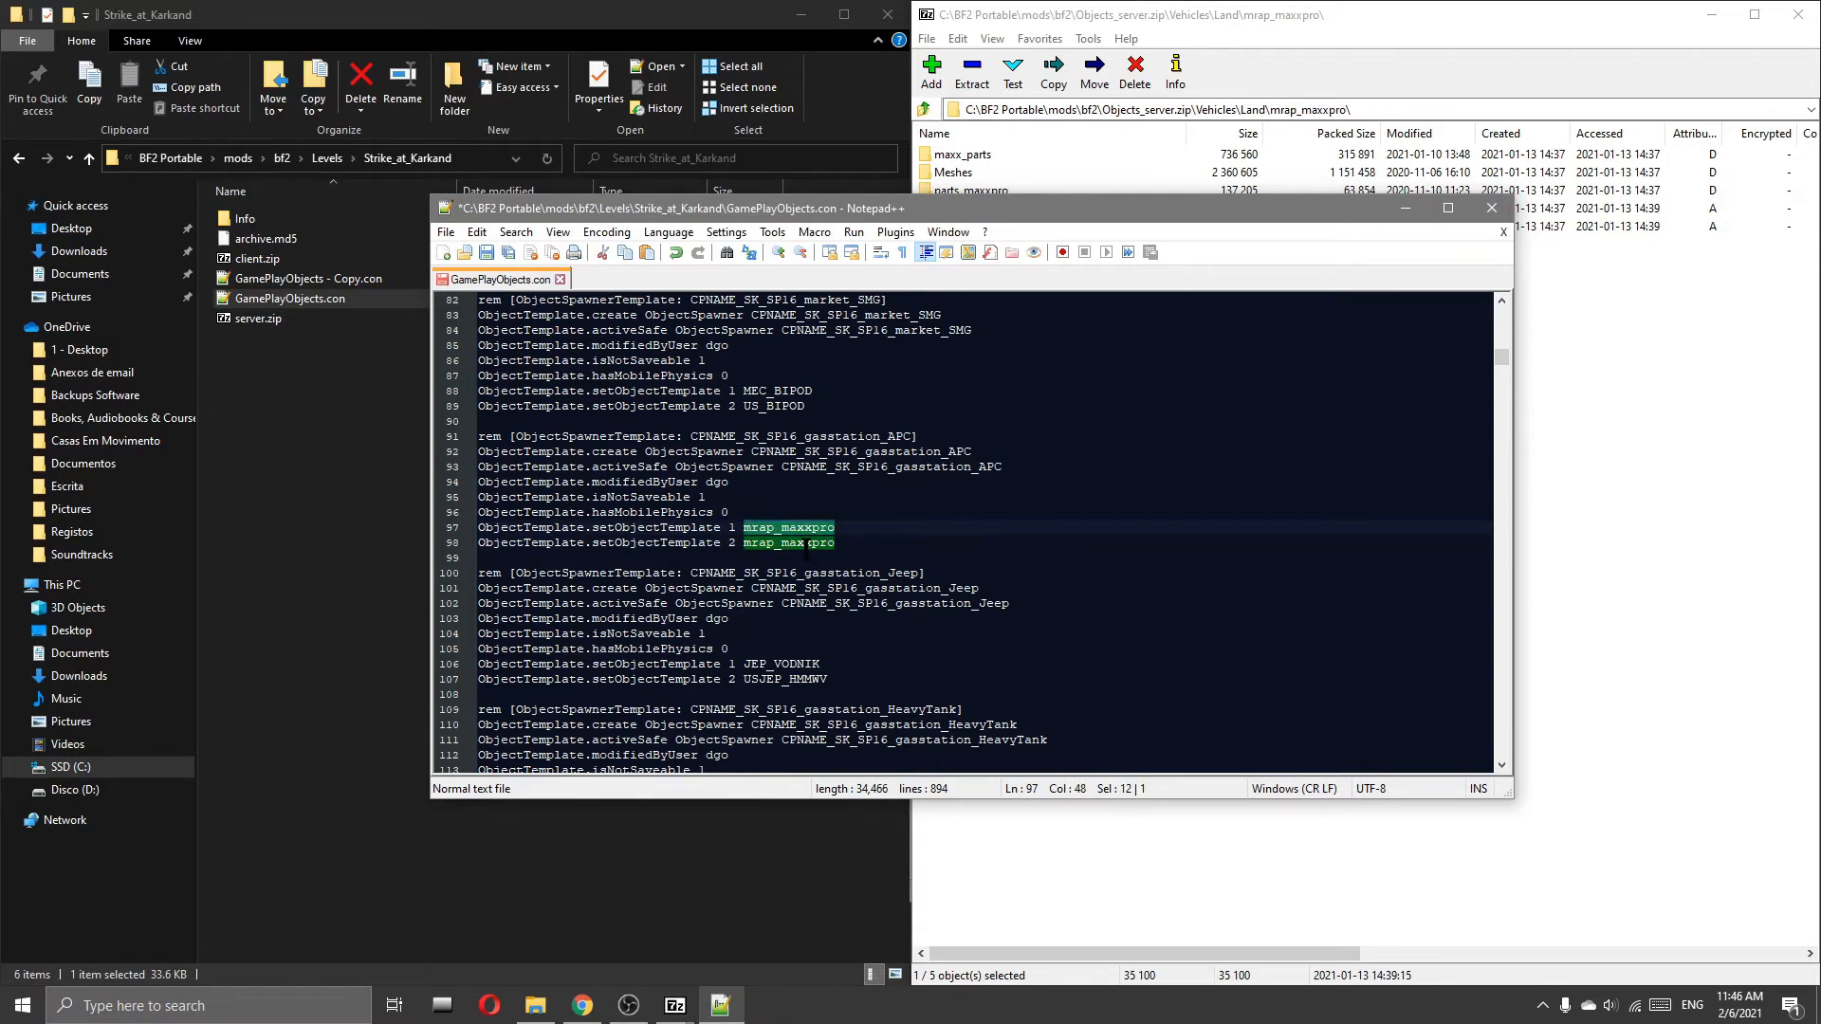
double_click(806, 544)
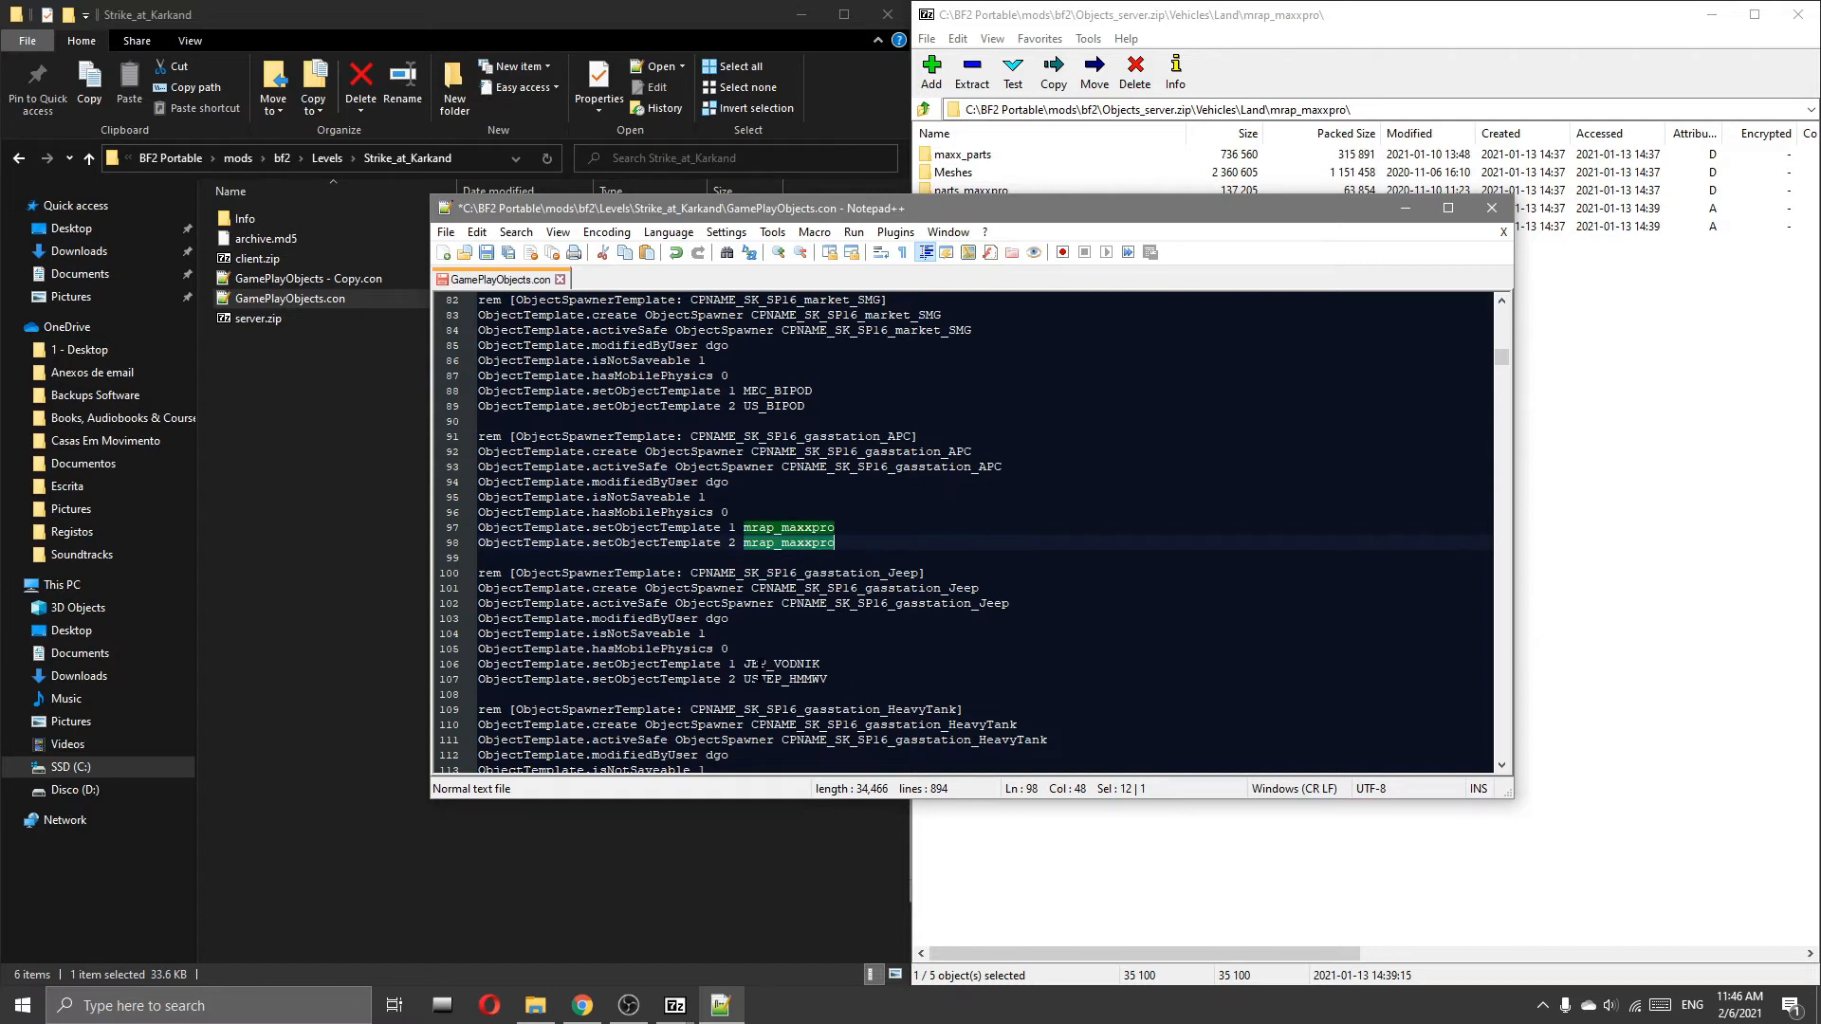
Step: Copy the name civ_dacia from the civ_dacia.tweak file in the archive's civ_dacia folder
double_click(776, 665)
click(1646, 664)
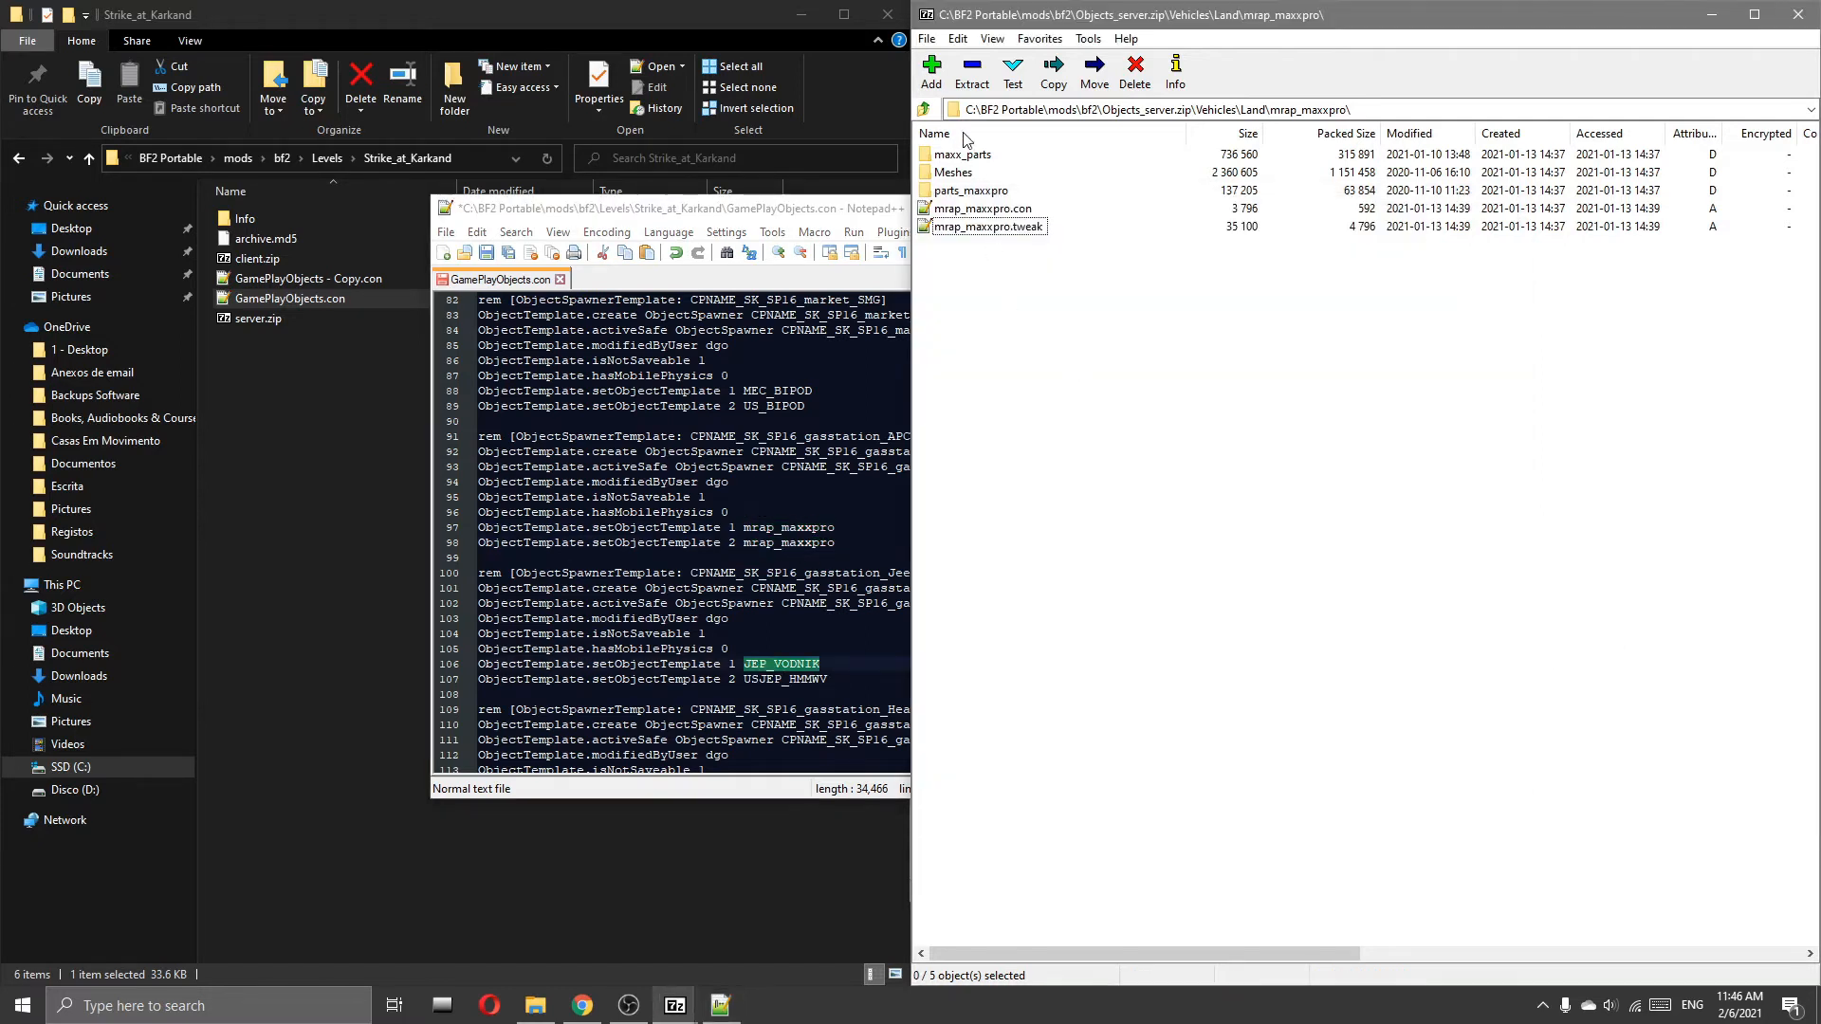
click(924, 109)
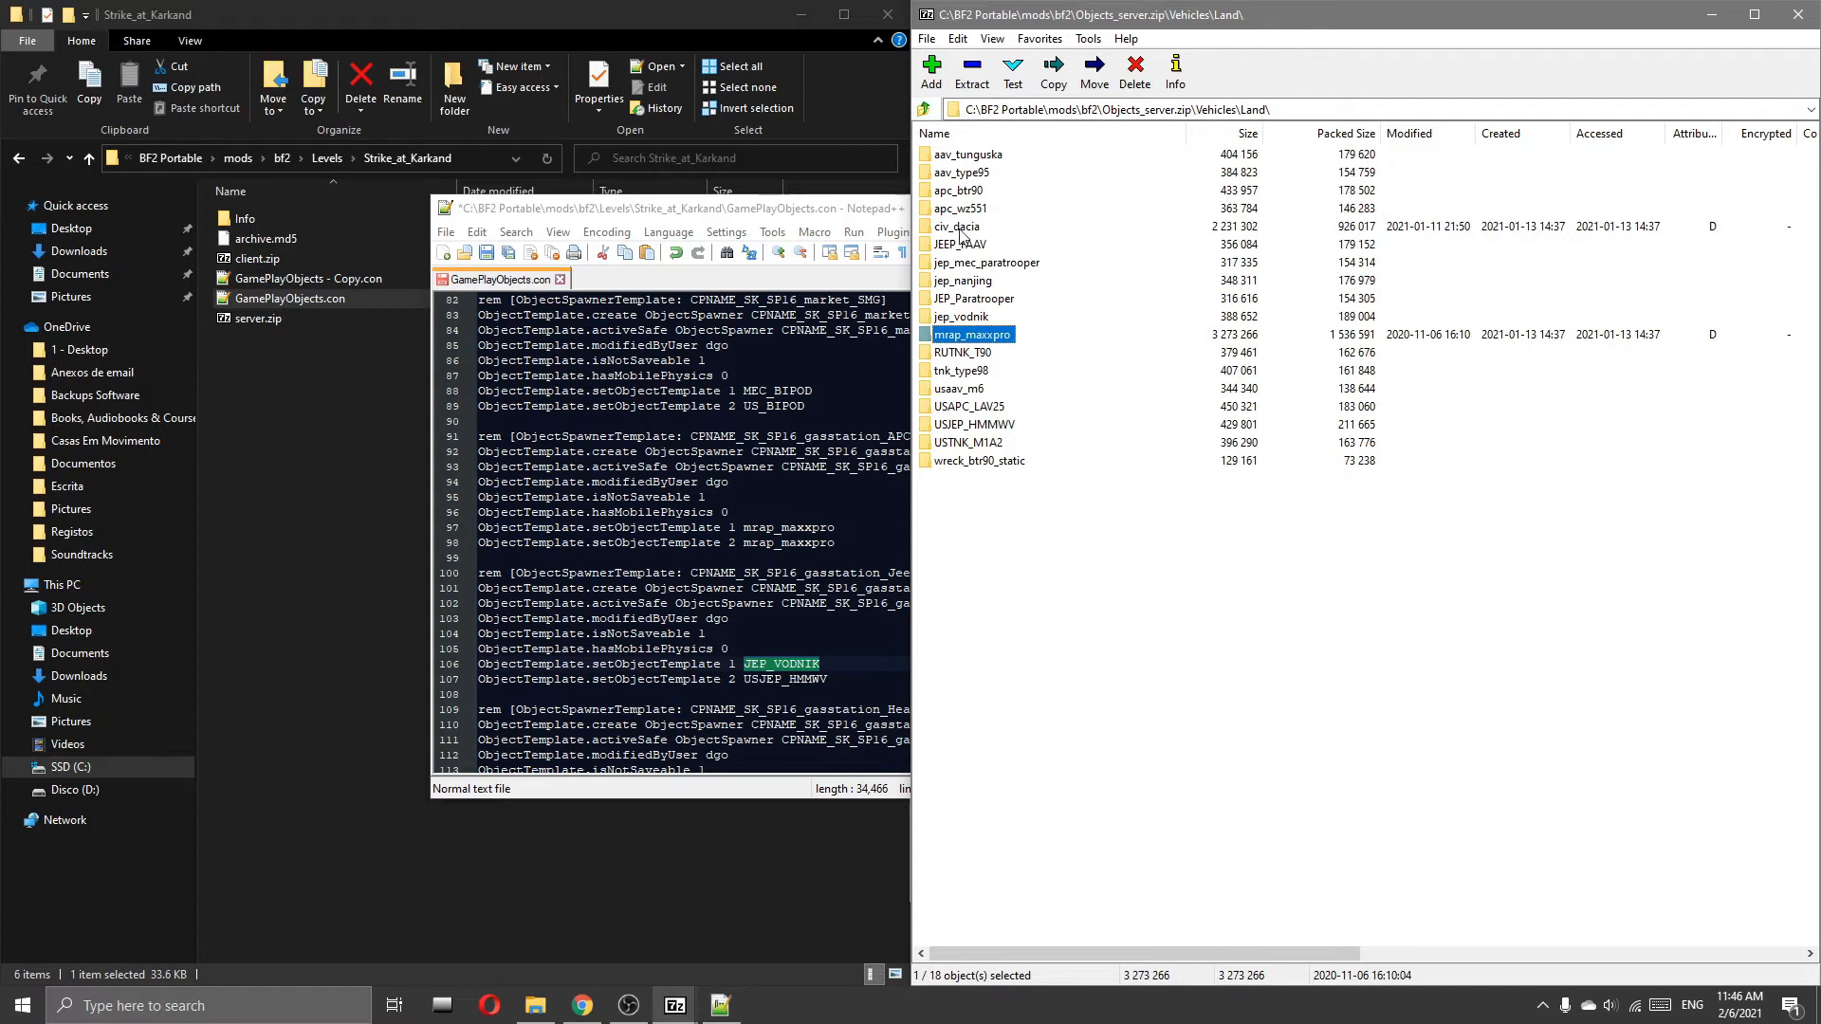
double_click(960, 227)
click(961, 210)
click(981, 212)
drag(982, 209, 925, 210)
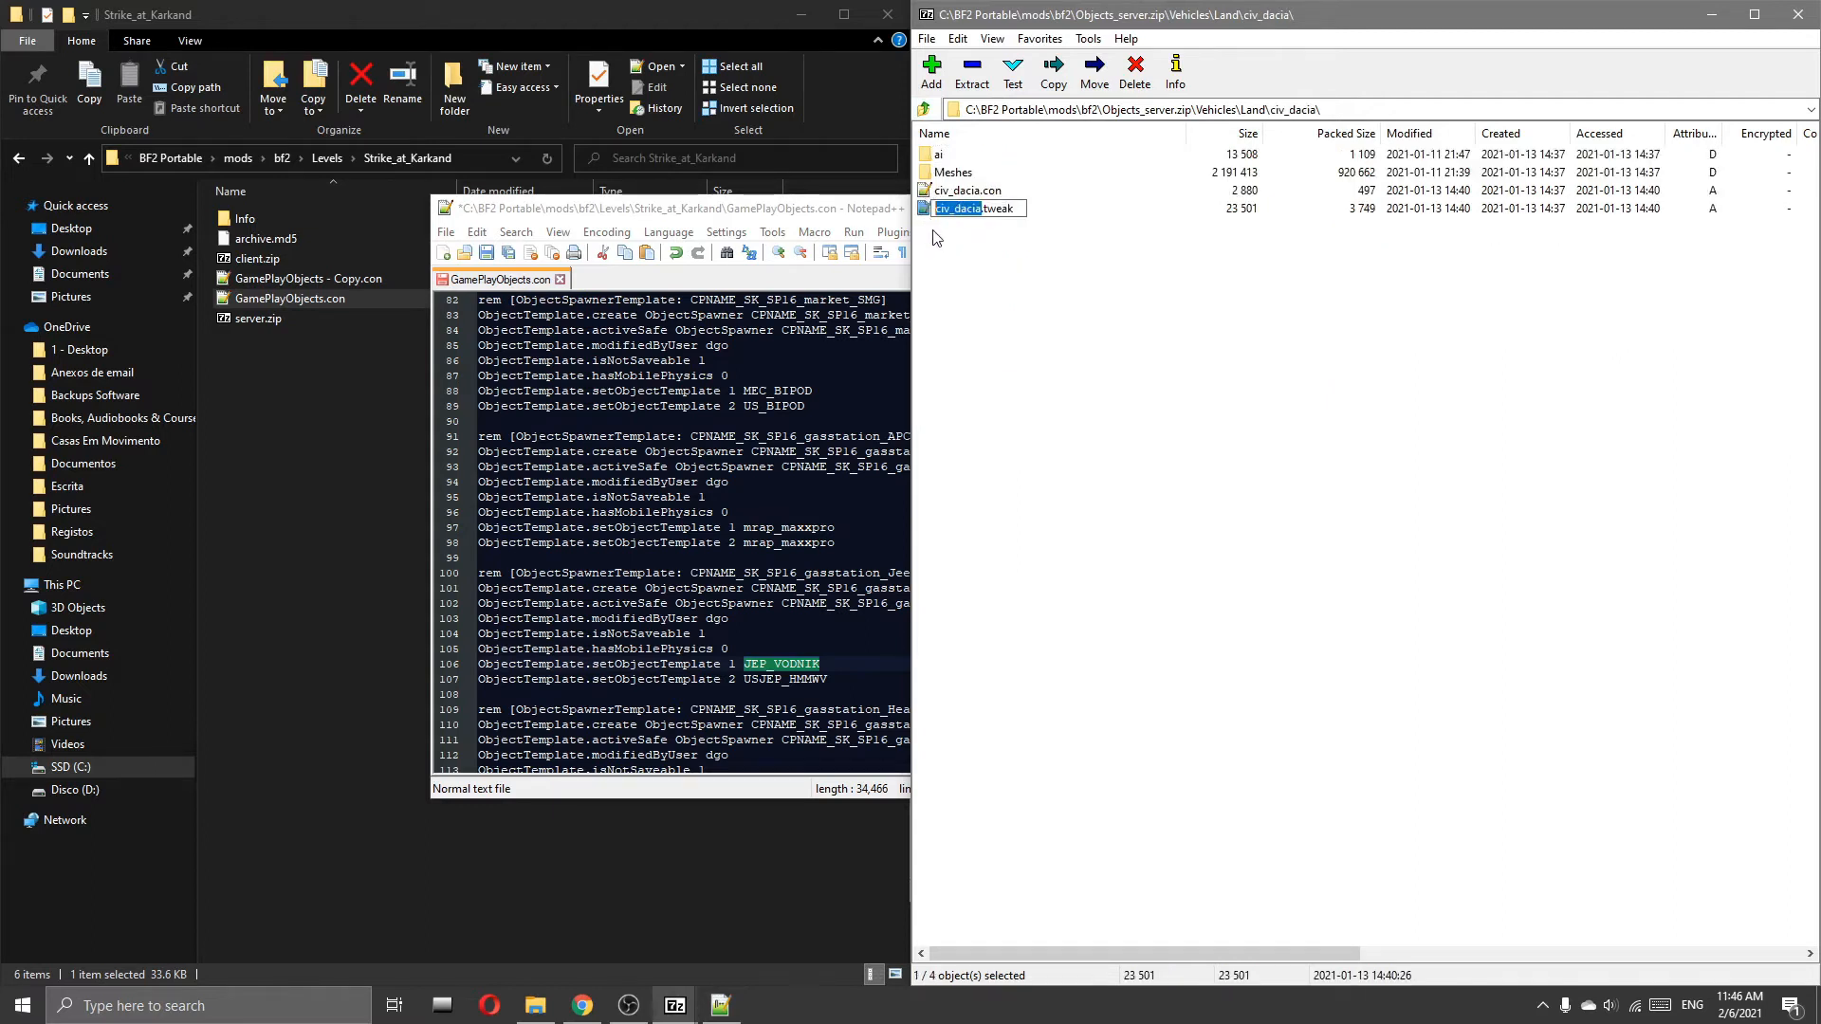
Step: Replace both object templates of the CPNAME_SK_SP16_gasstation_Jeep spawner with civ_dacia, and save and close GamePlayObjects.con
click(837, 528)
double_click(795, 665)
key(ctrl+v)
double_click(786, 679)
key(ctrl+v)
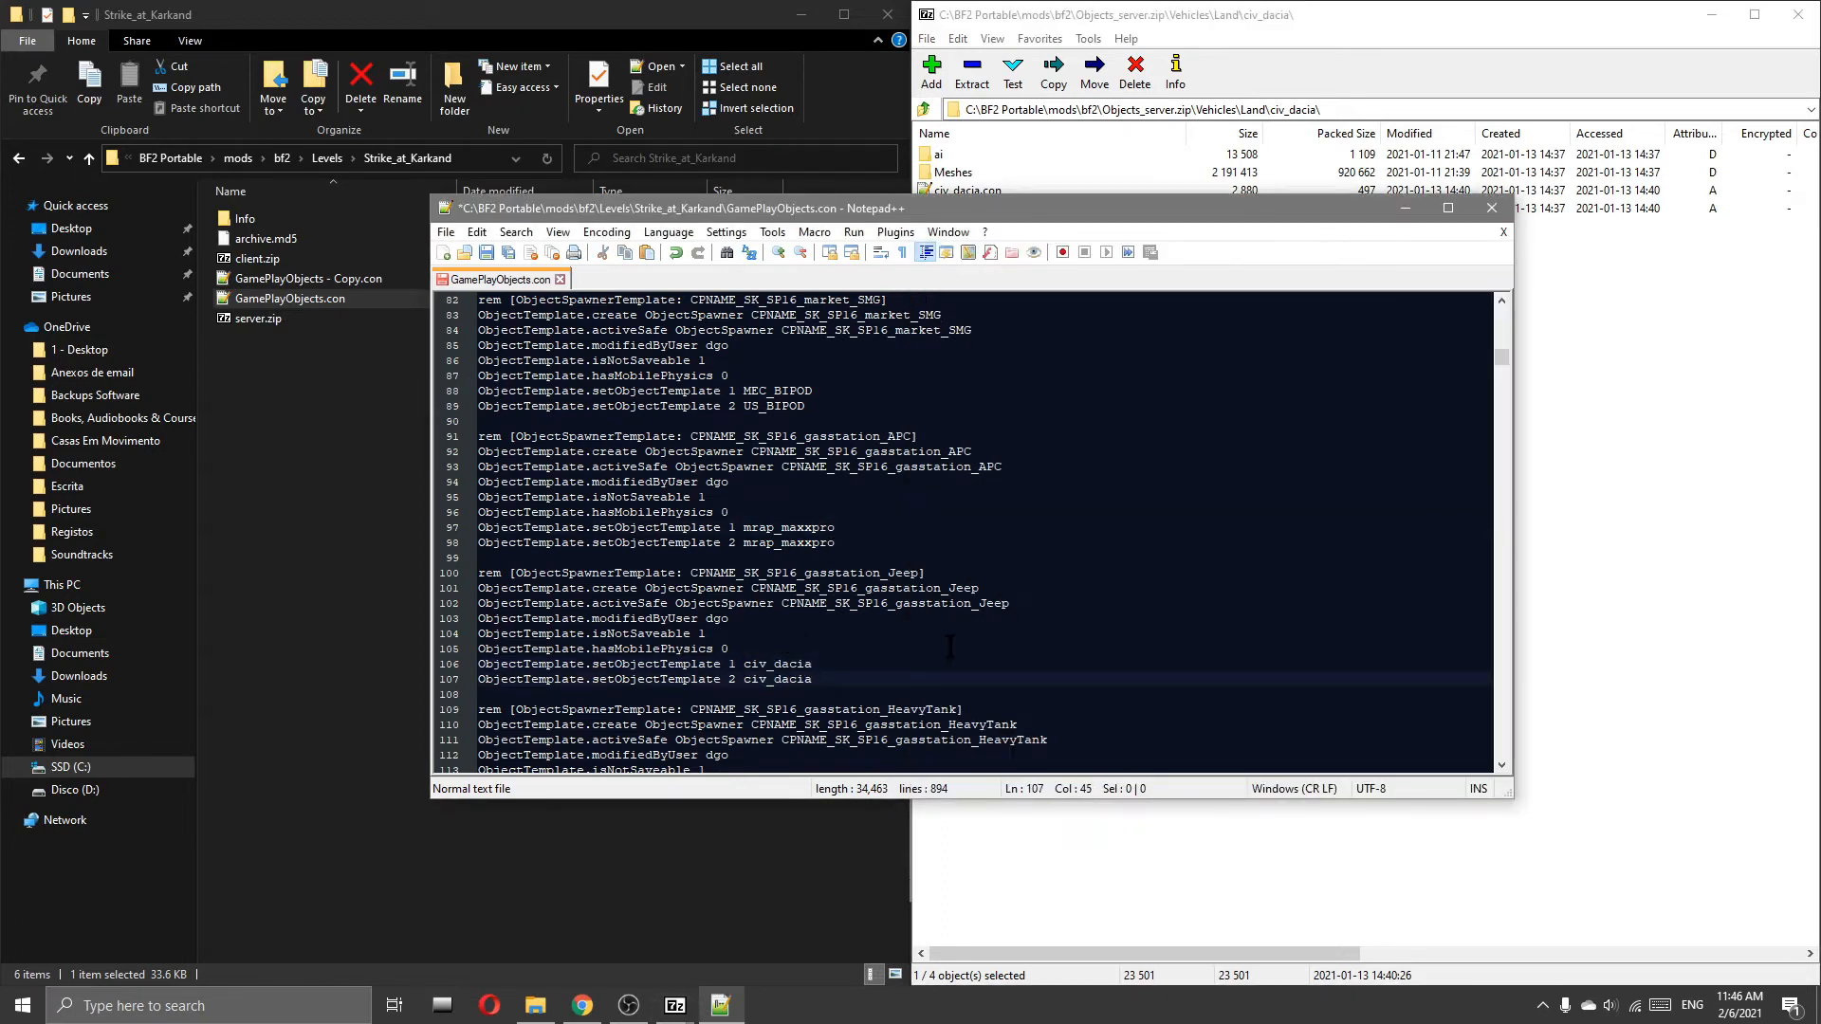
click(486, 252)
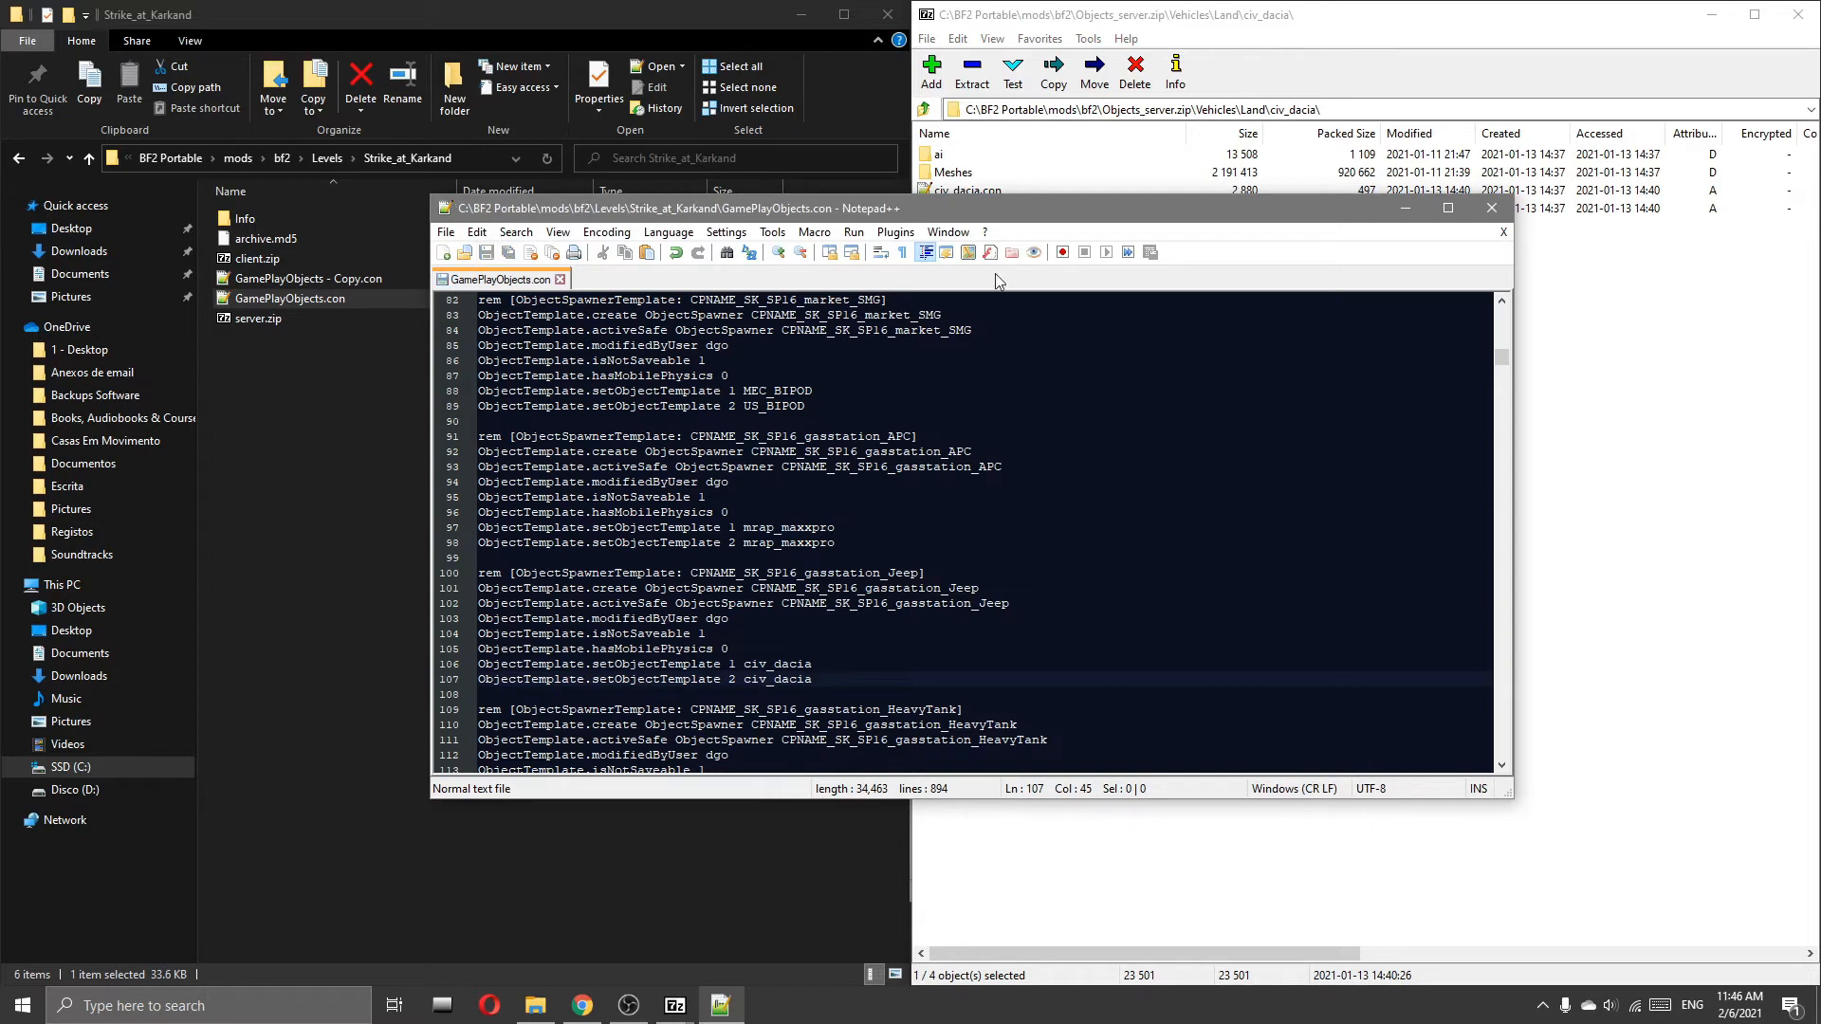
click(1485, 216)
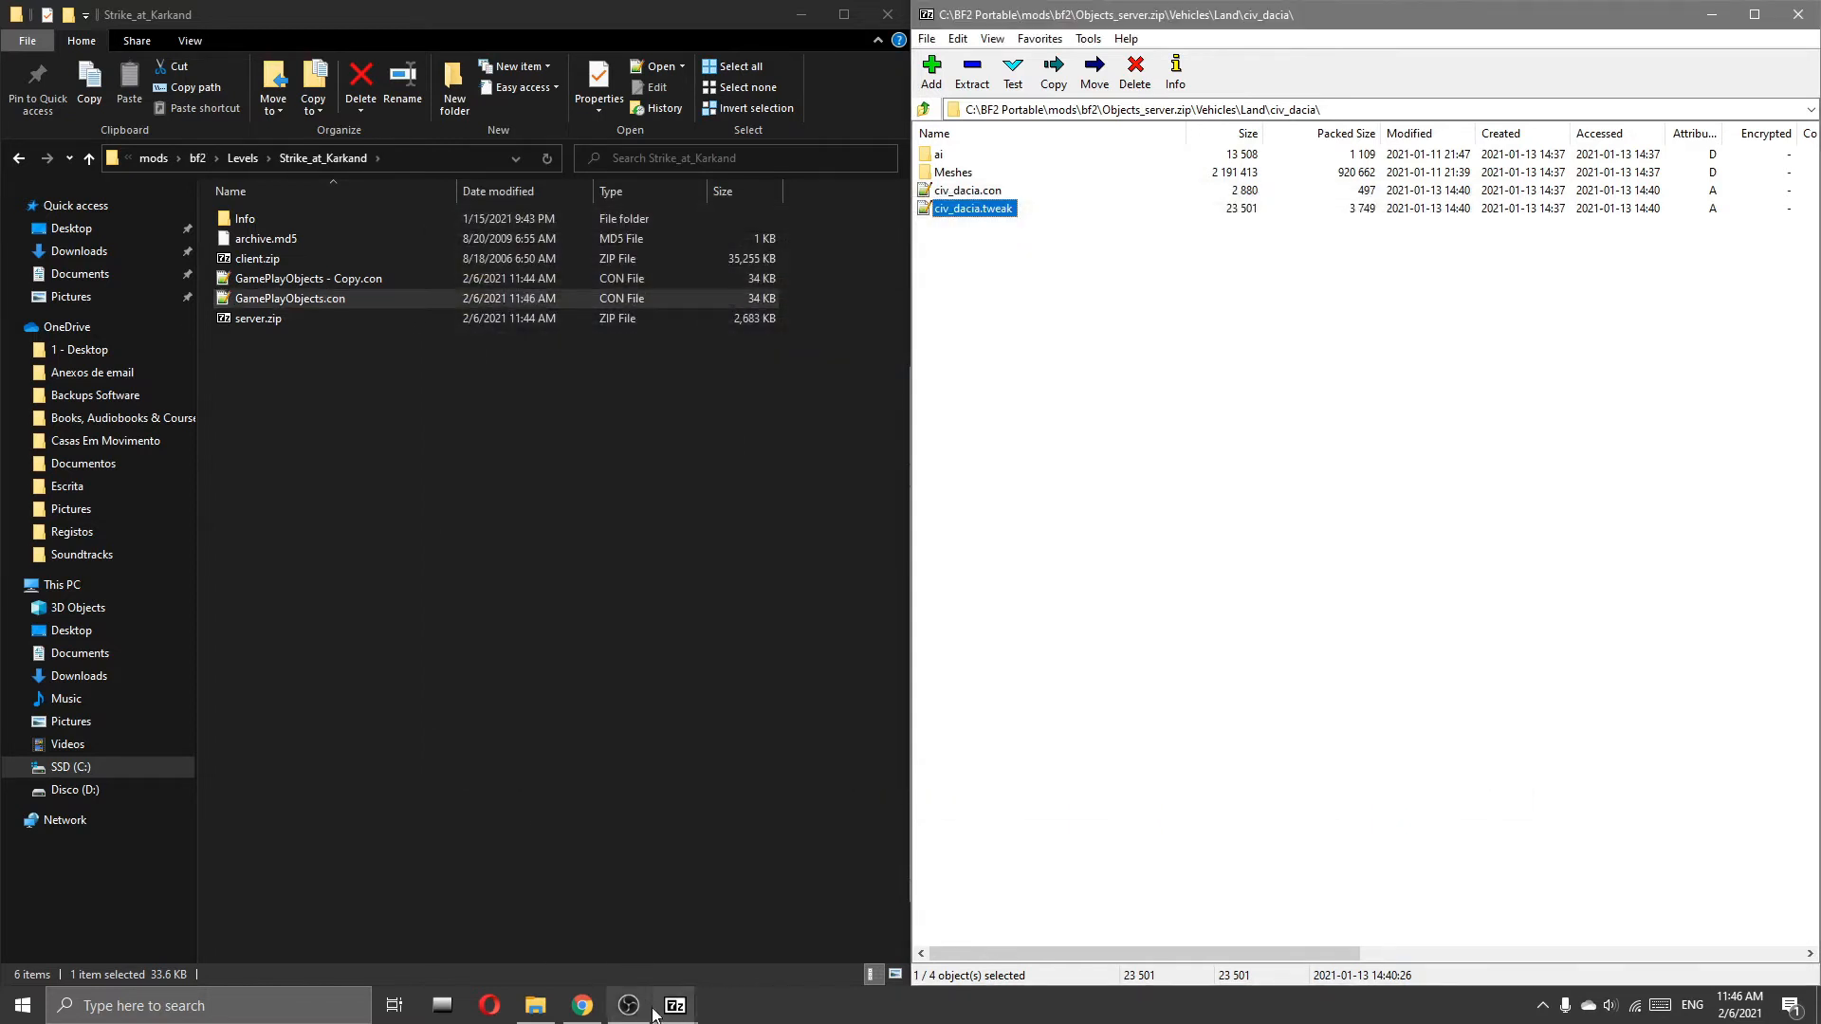
Step: Update GamePlayObjects.con in server.zip's gamemodes\sp1\16 folder with the edited copy from Strike_at_Karkand, and close that archive window
click(667, 1013)
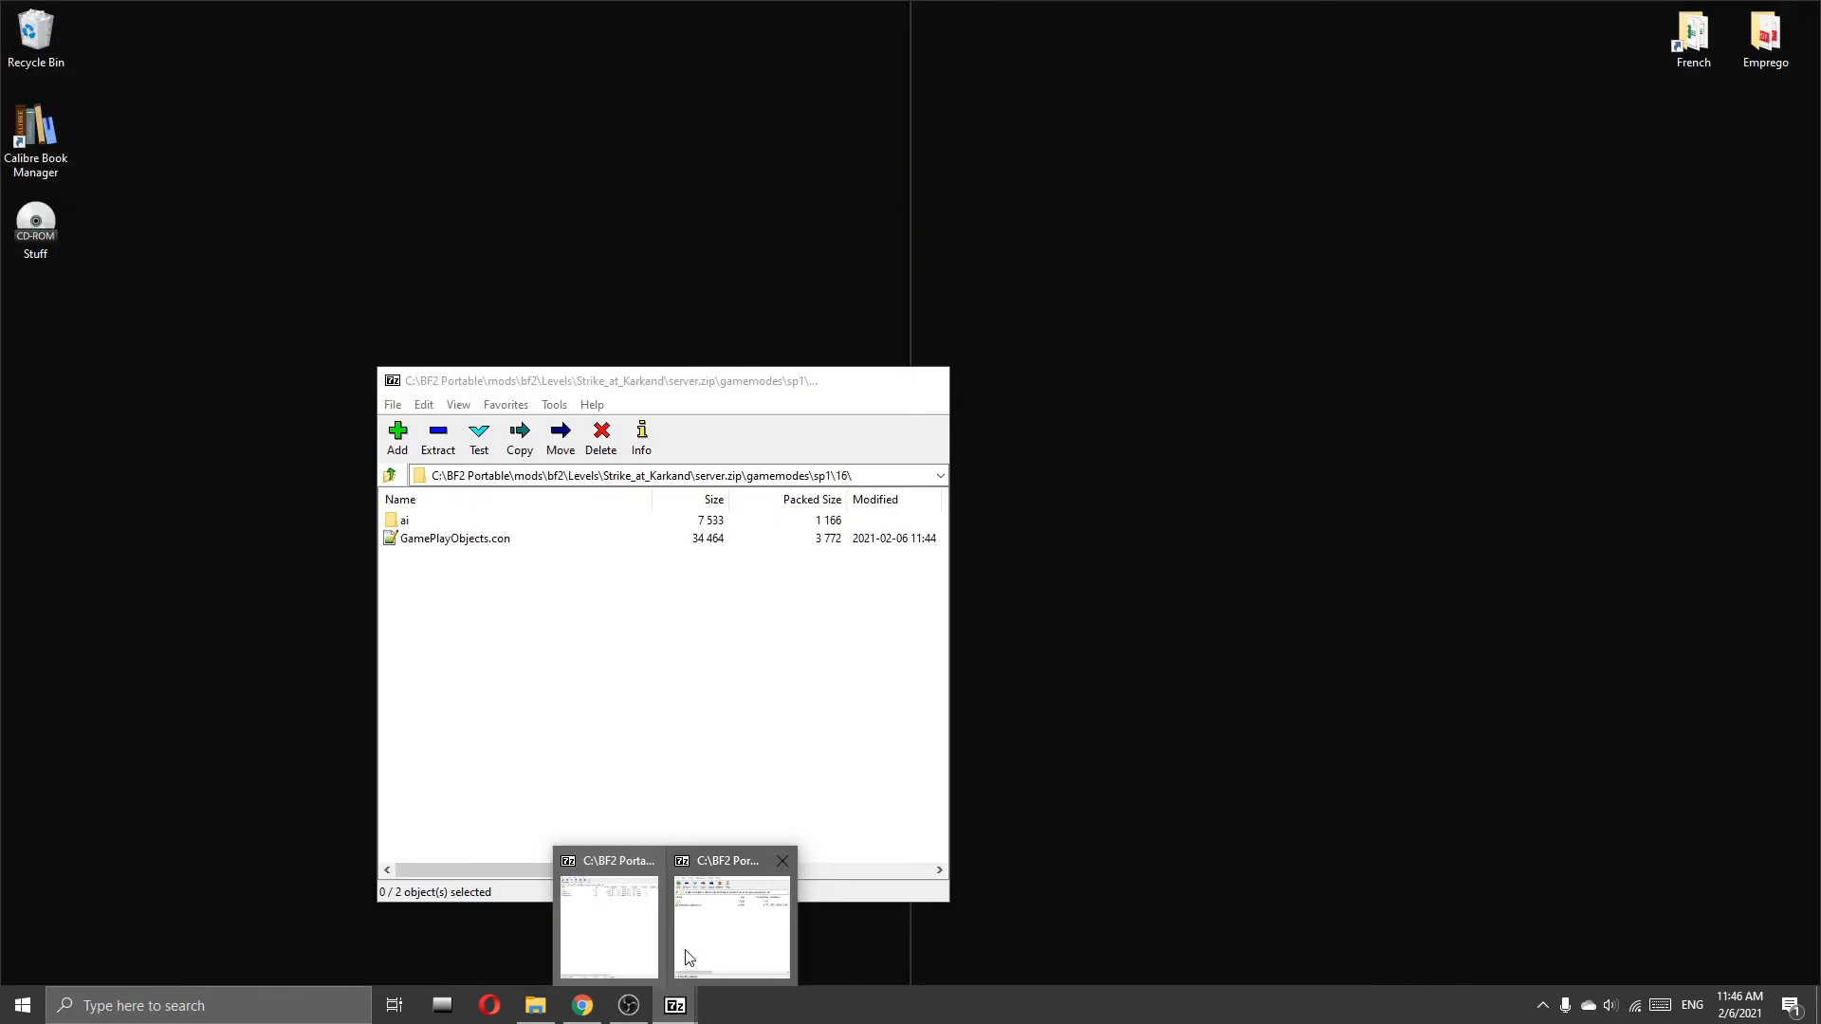
click(631, 962)
drag(270, 300, 806, 656)
click(901, 575)
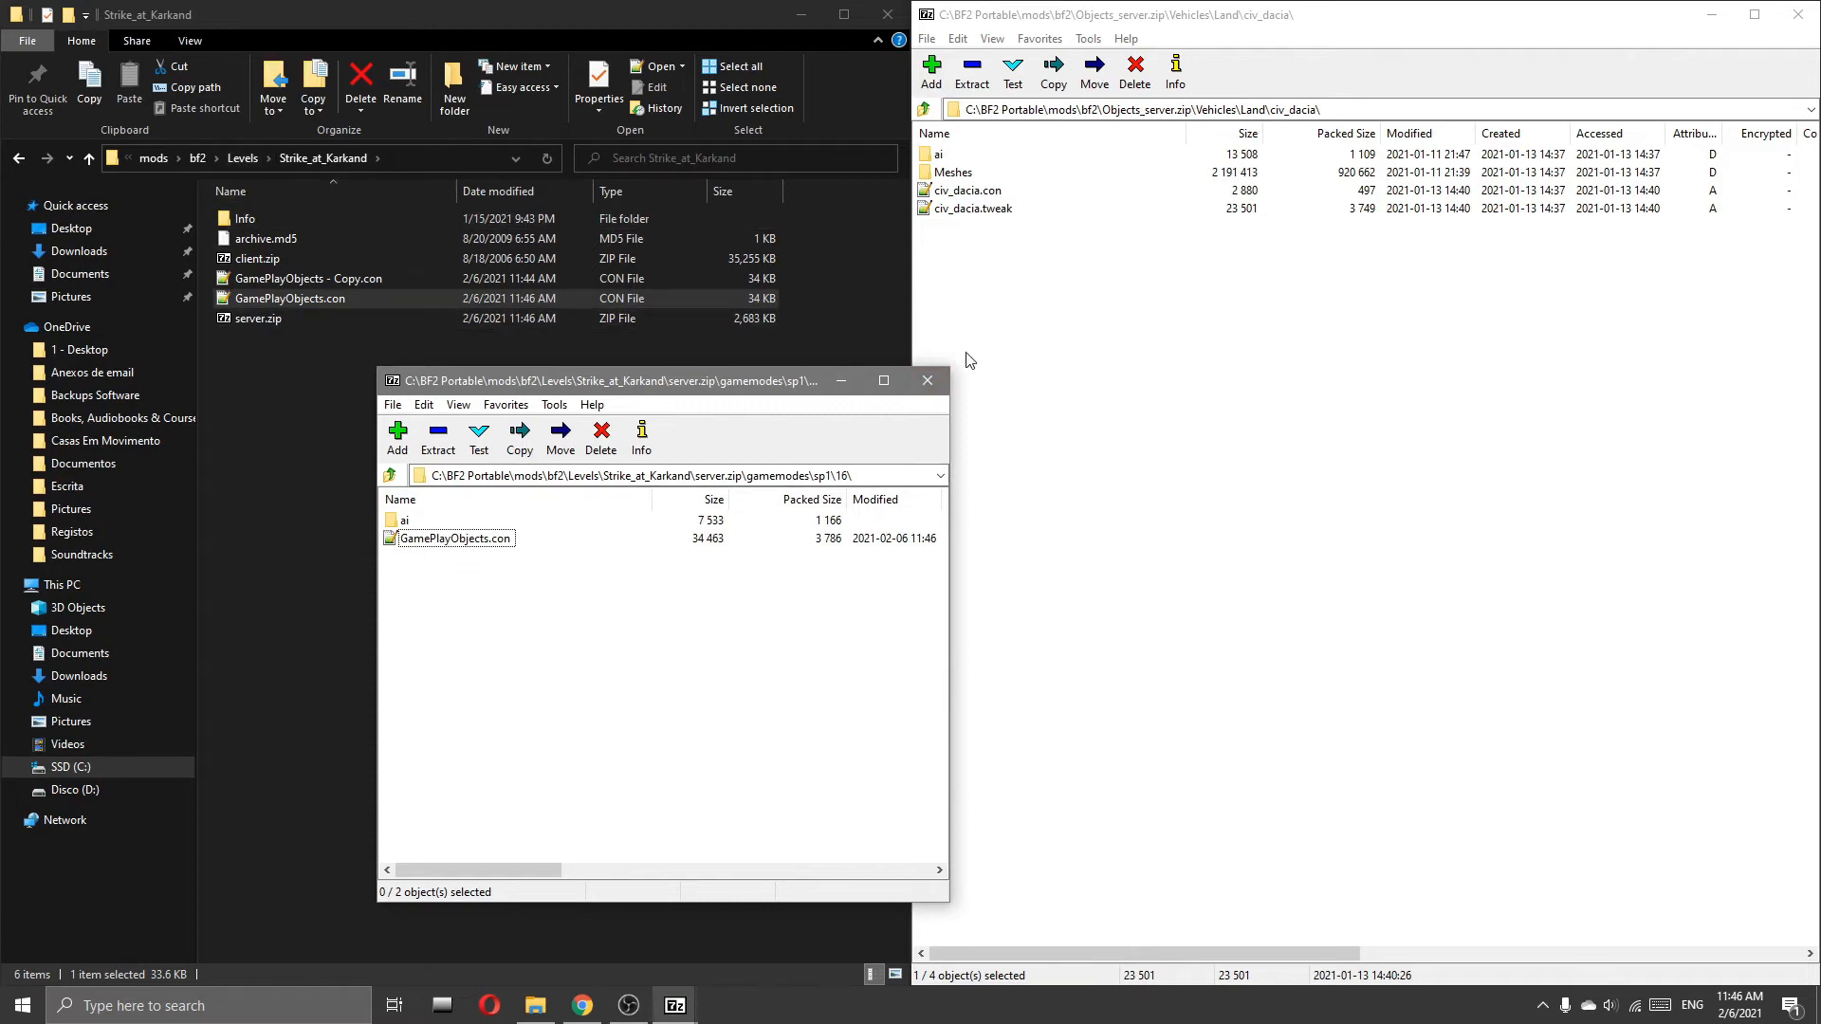
drag(750, 388, 600, 383)
click(788, 373)
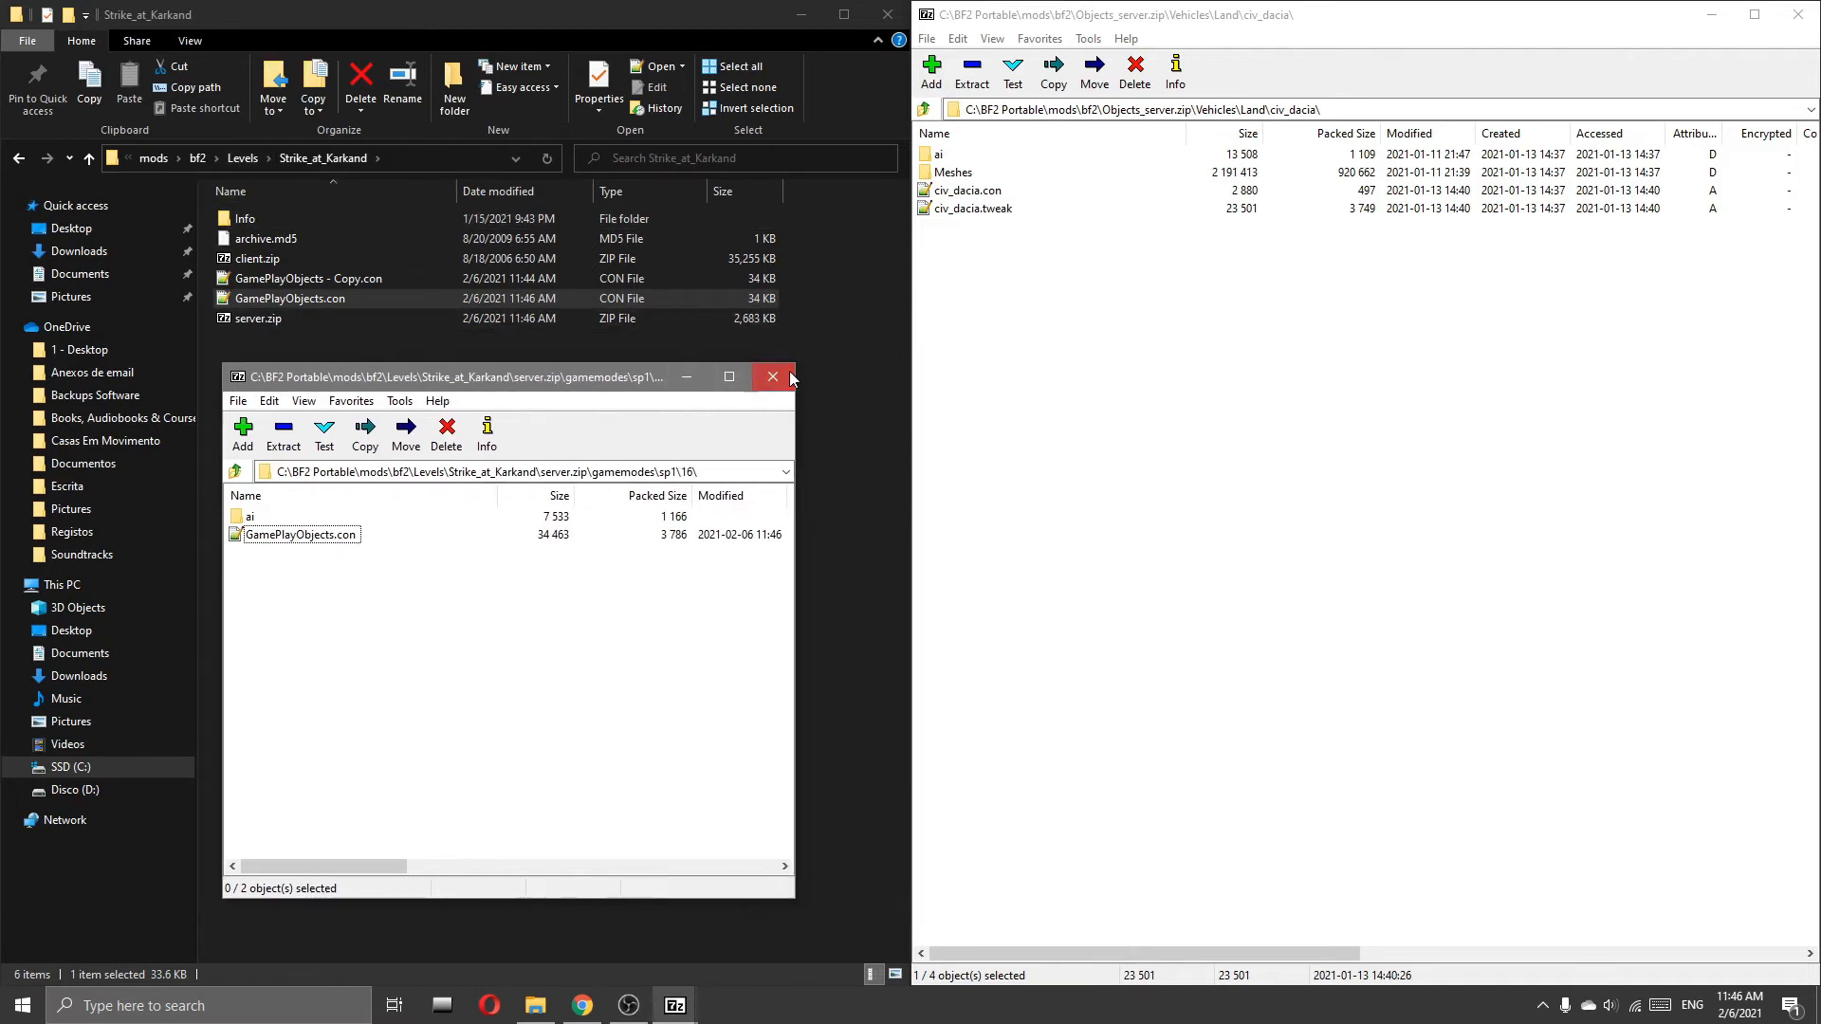
click(770, 430)
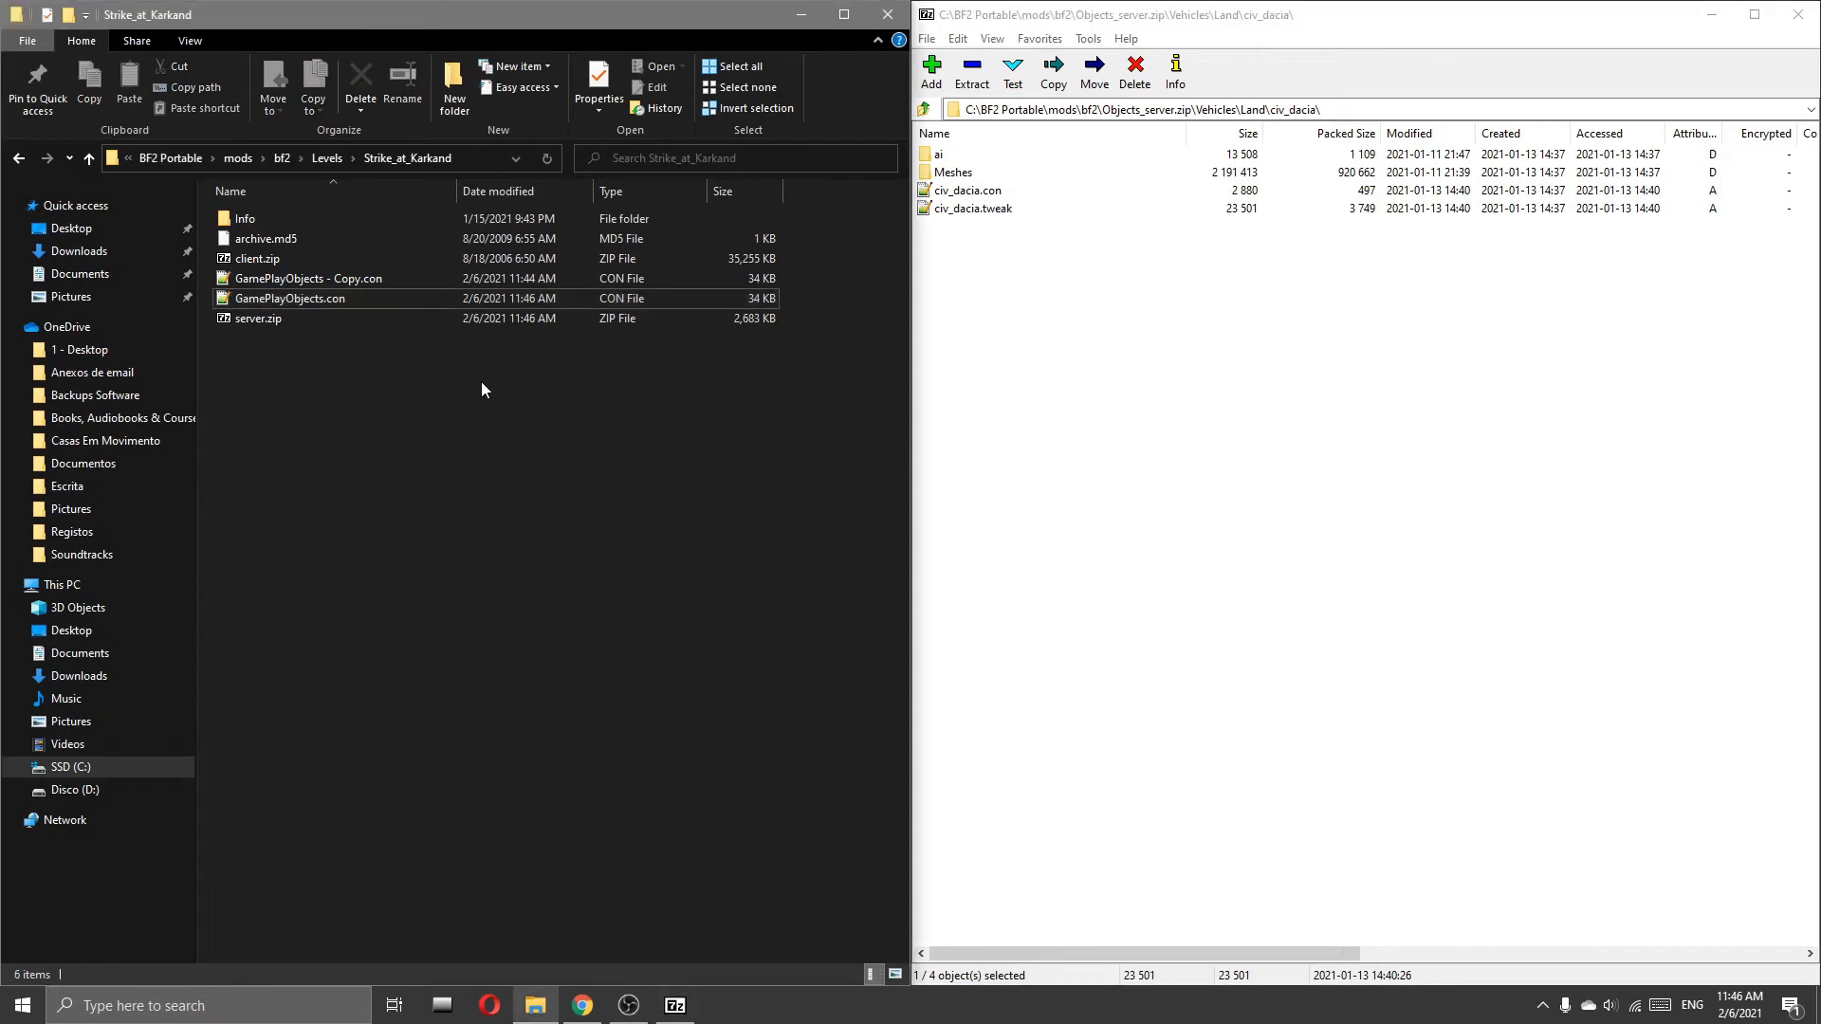
Step: Go up from Strike_at_Karkand to the BF2 Portable folder and select BF2 - Original.exe
click(281, 158)
scroll(305, 568, down, 2)
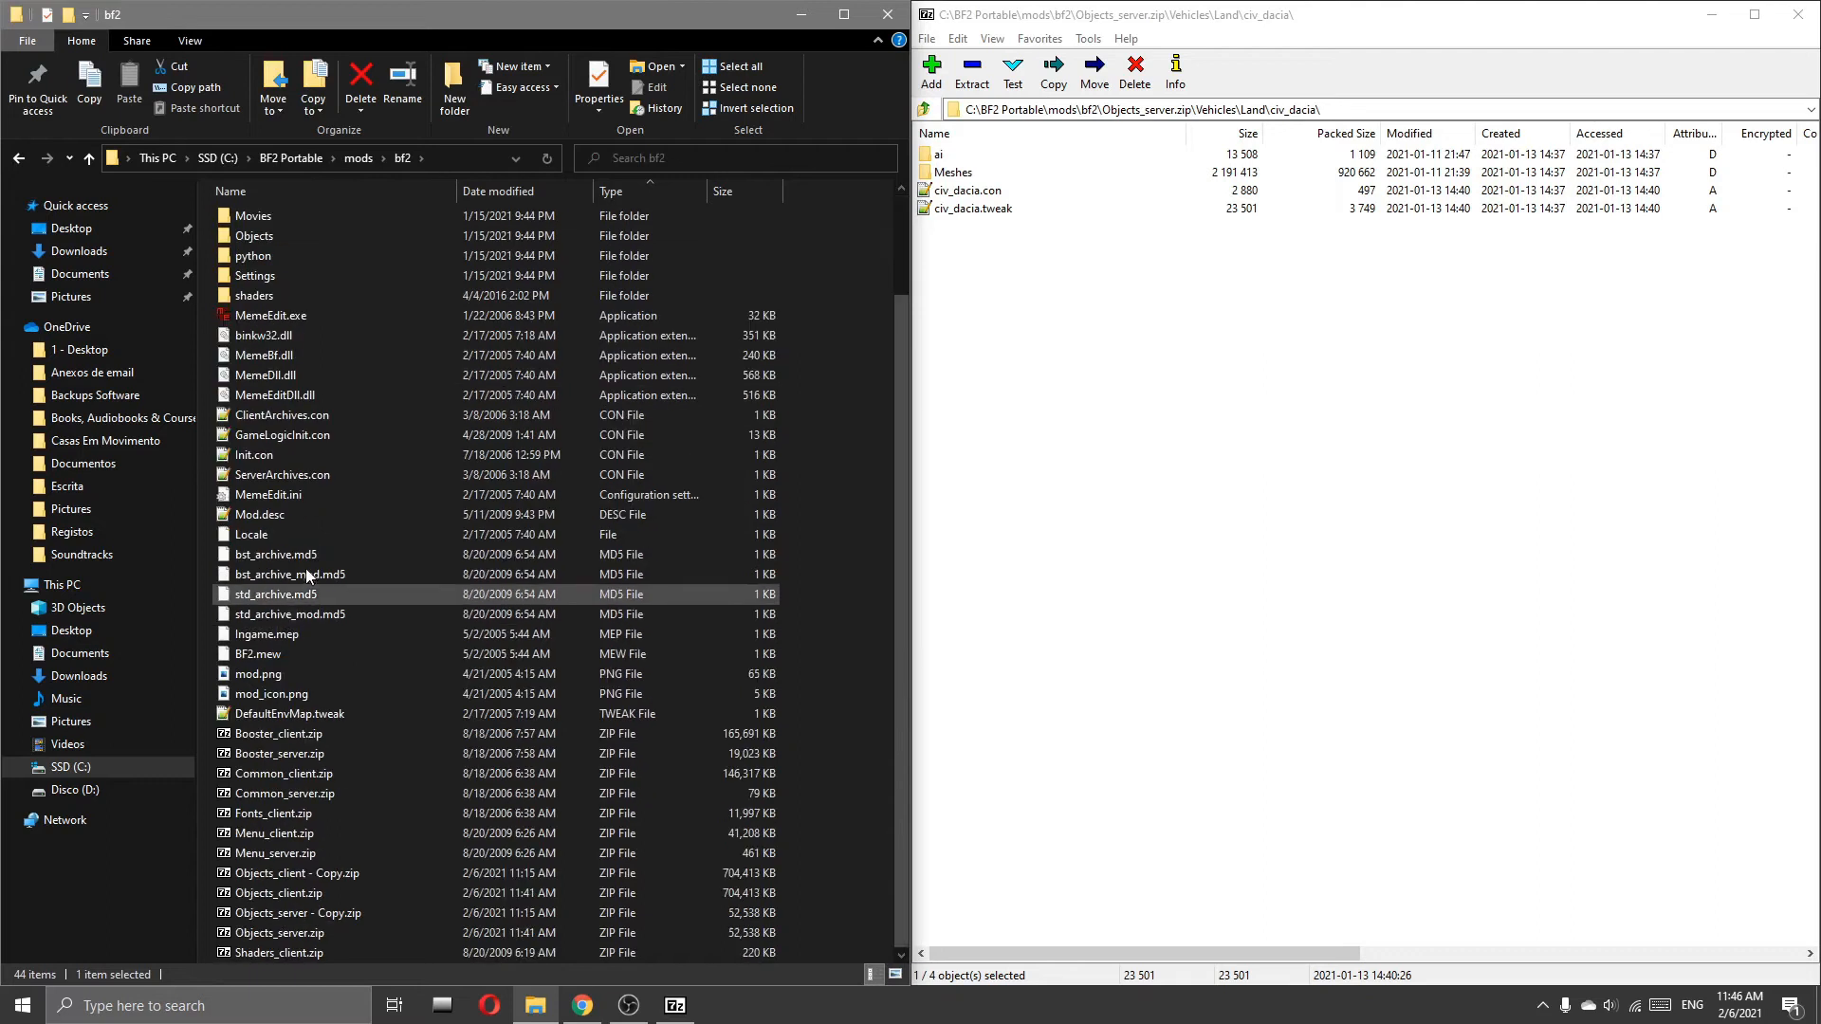
scroll(305, 562, up, 3)
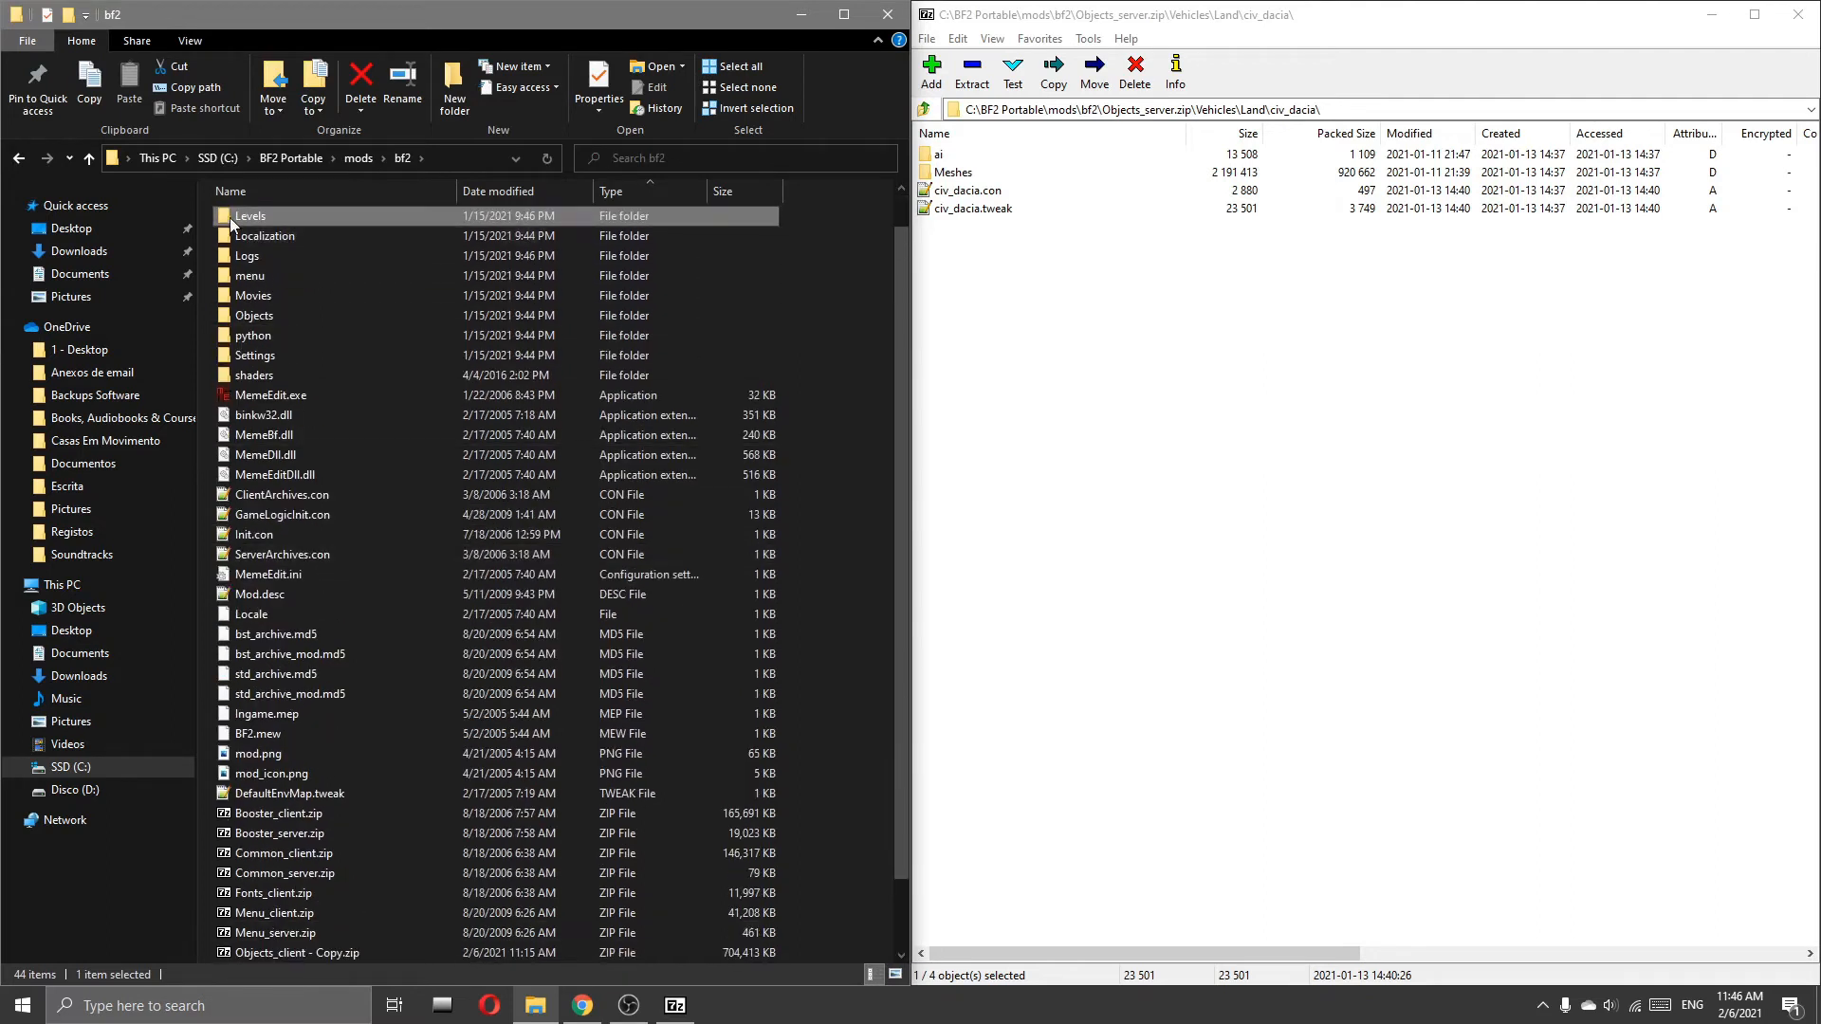
click(281, 159)
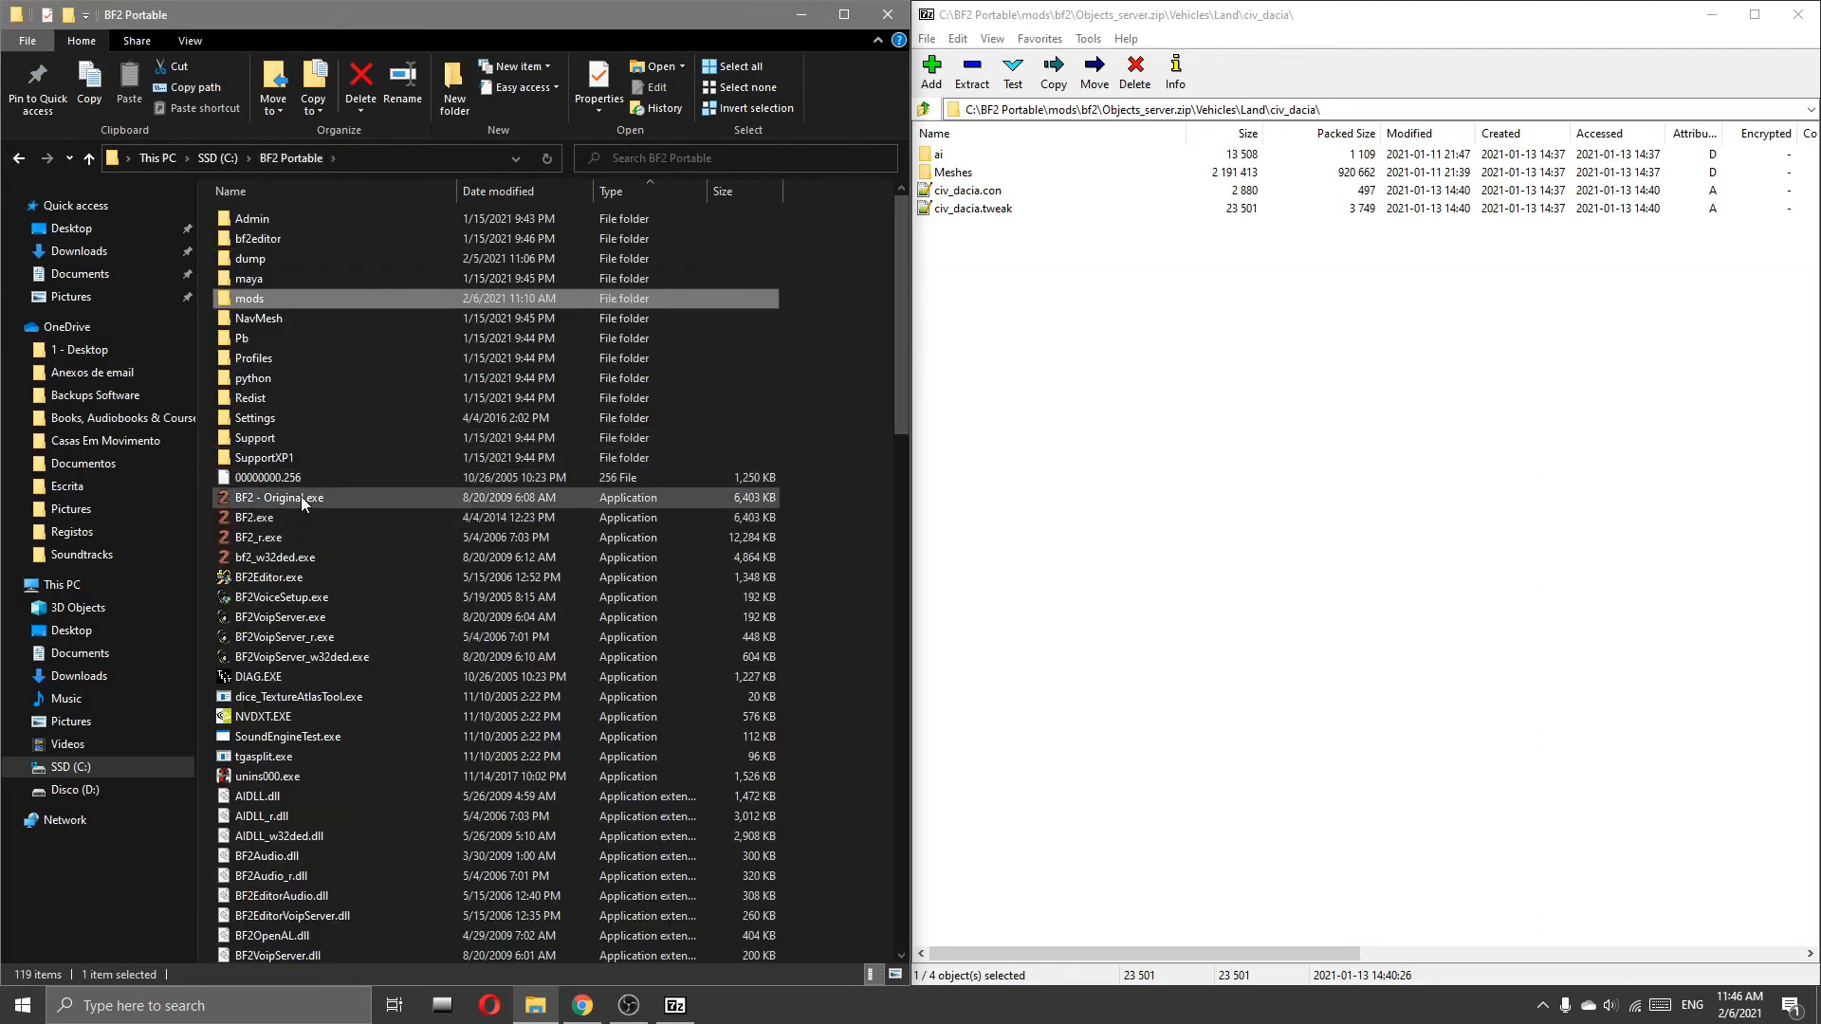
click(302, 498)
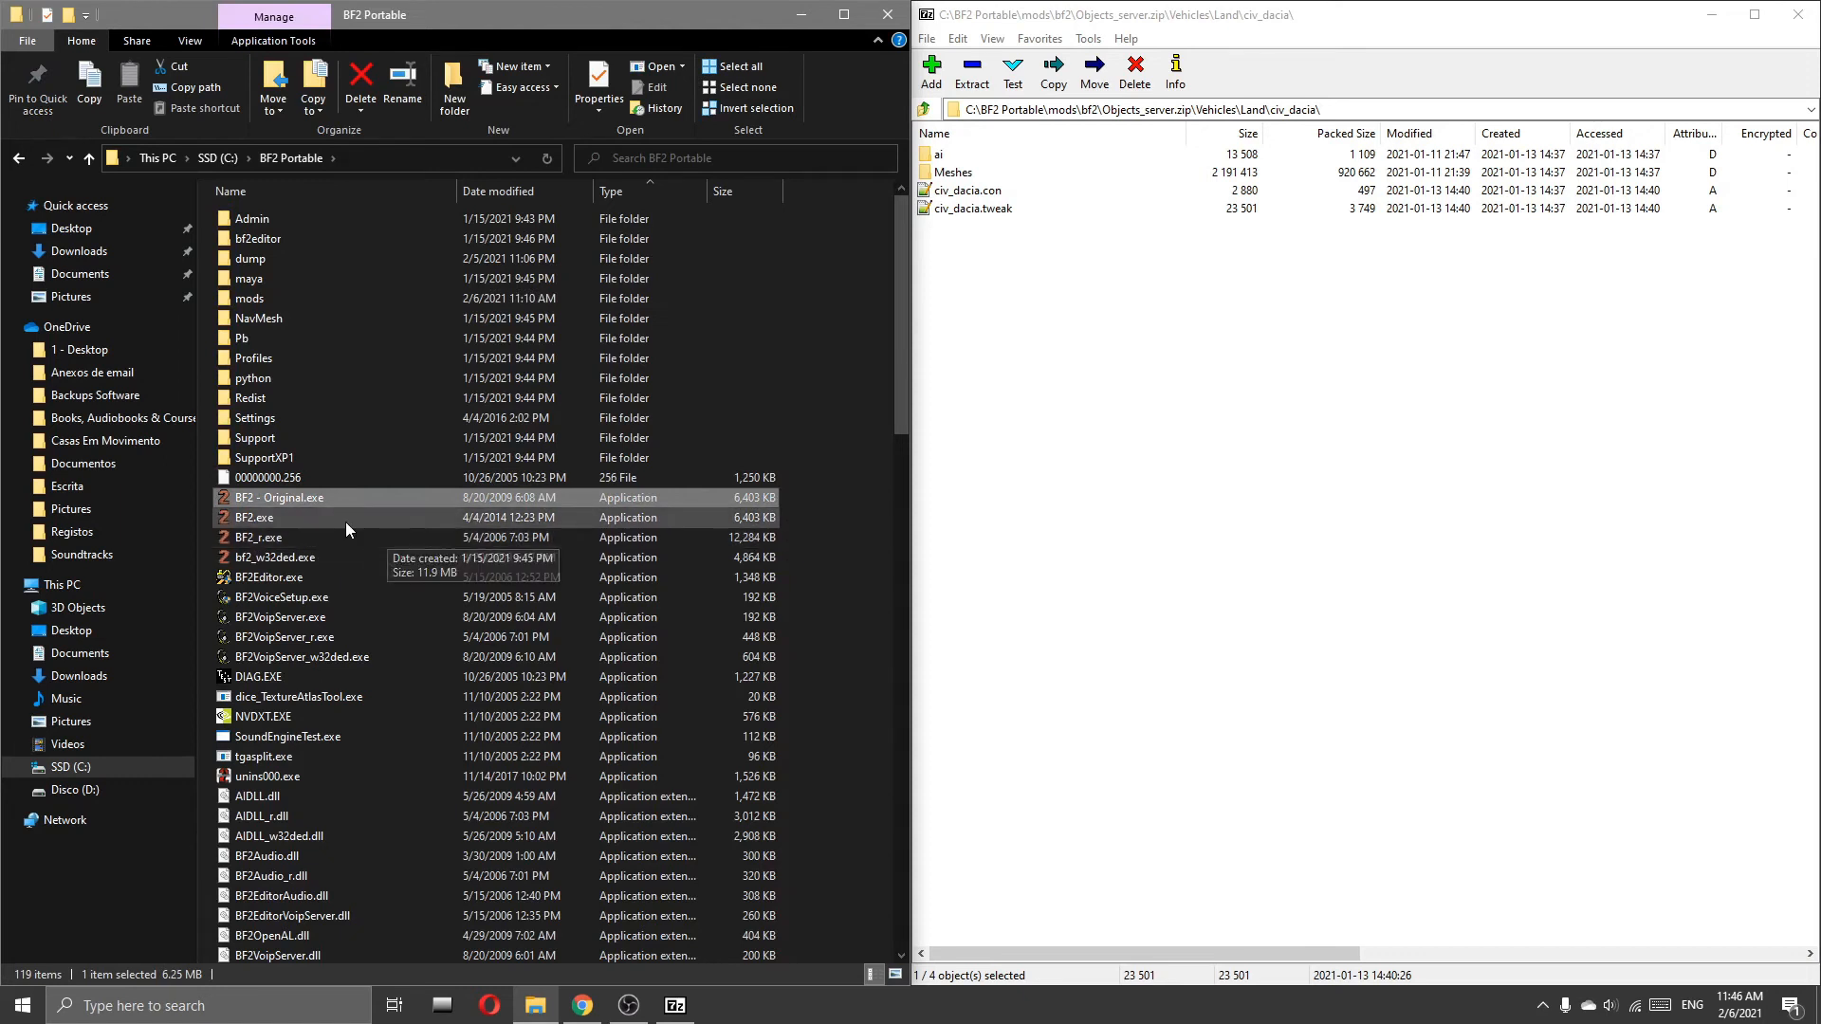